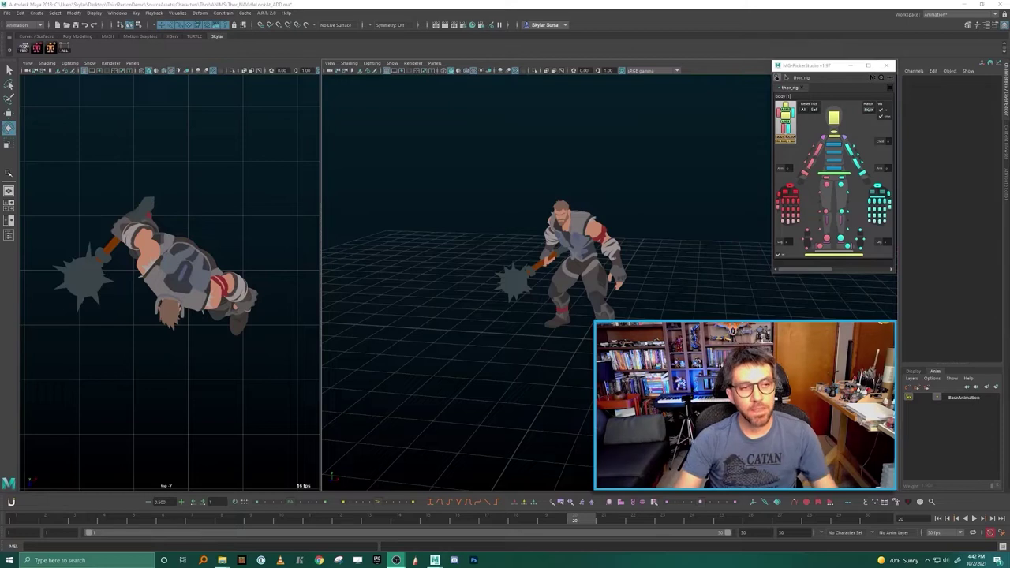
alt+middle_drag(662, 319, 683, 339)
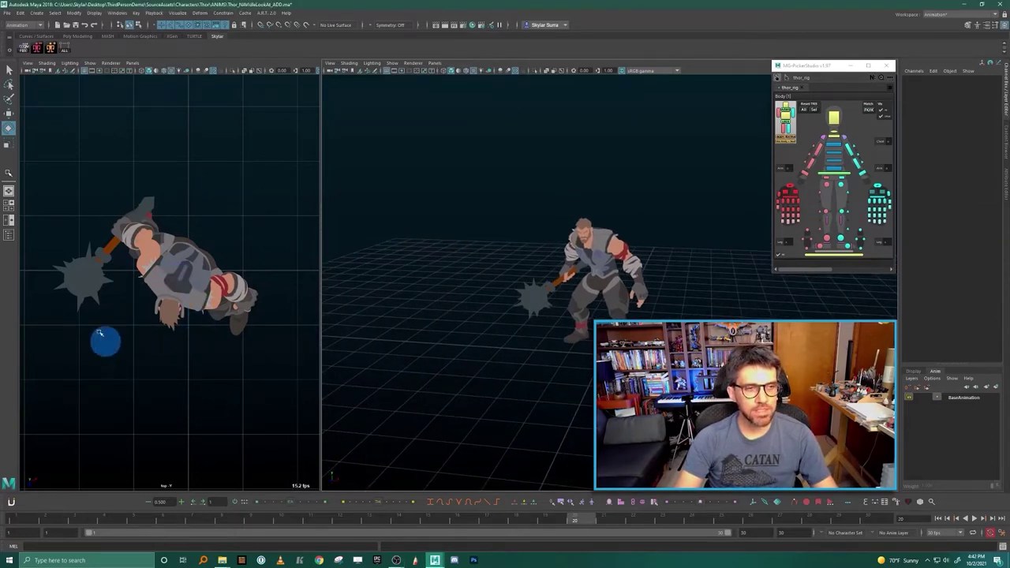
click(131, 64)
mouse_move(148, 79)
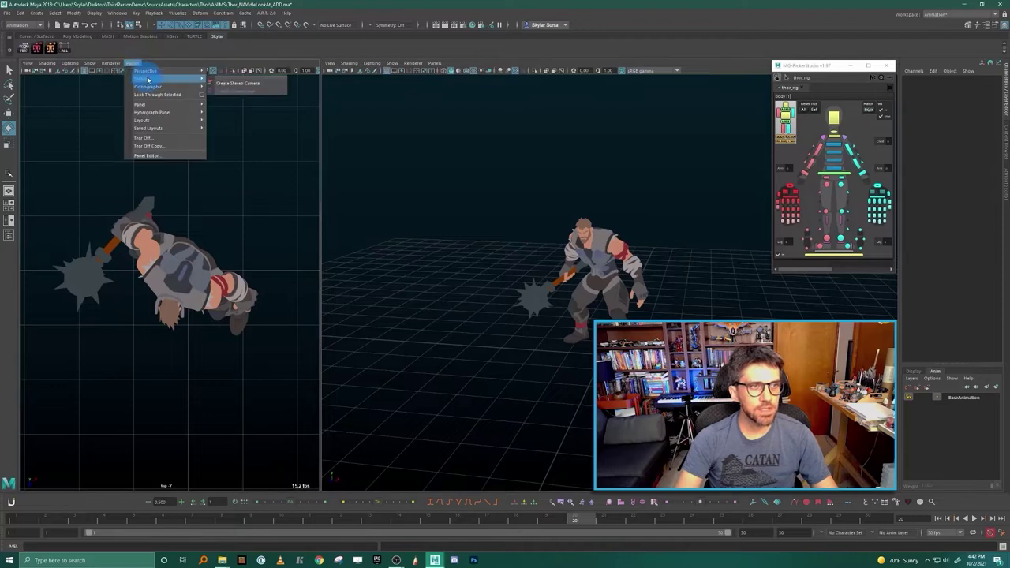
click(260, 204)
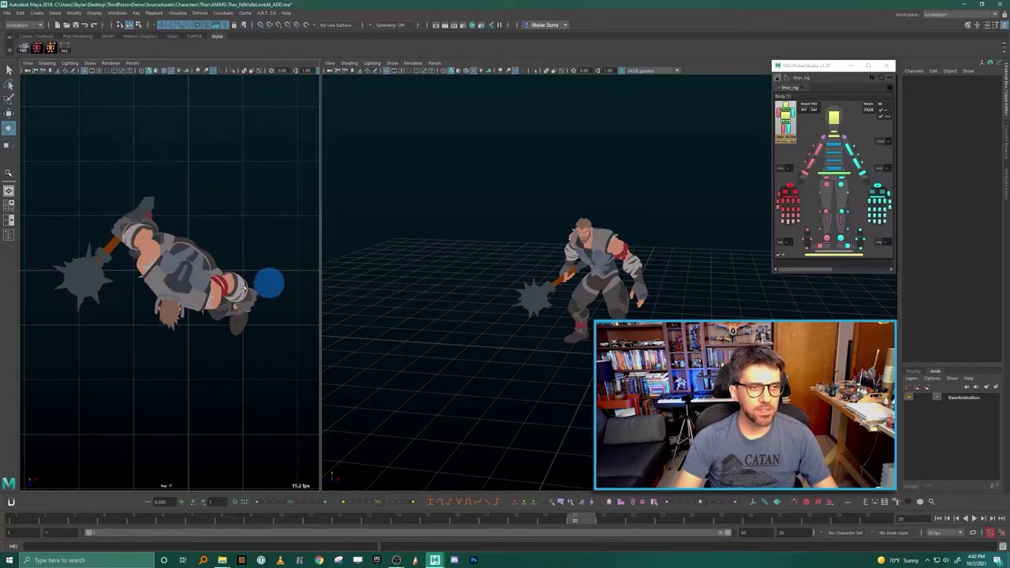
alt+drag(379, 264, 380, 251)
alt+right_drag(380, 251, 446, 246)
alt+drag(442, 246, 438, 194)
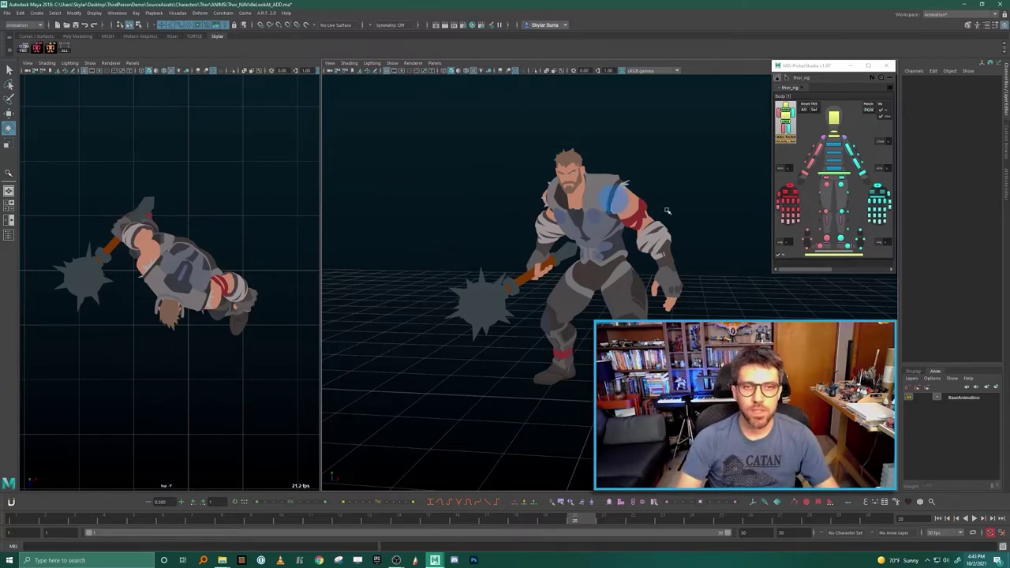
click(781, 230)
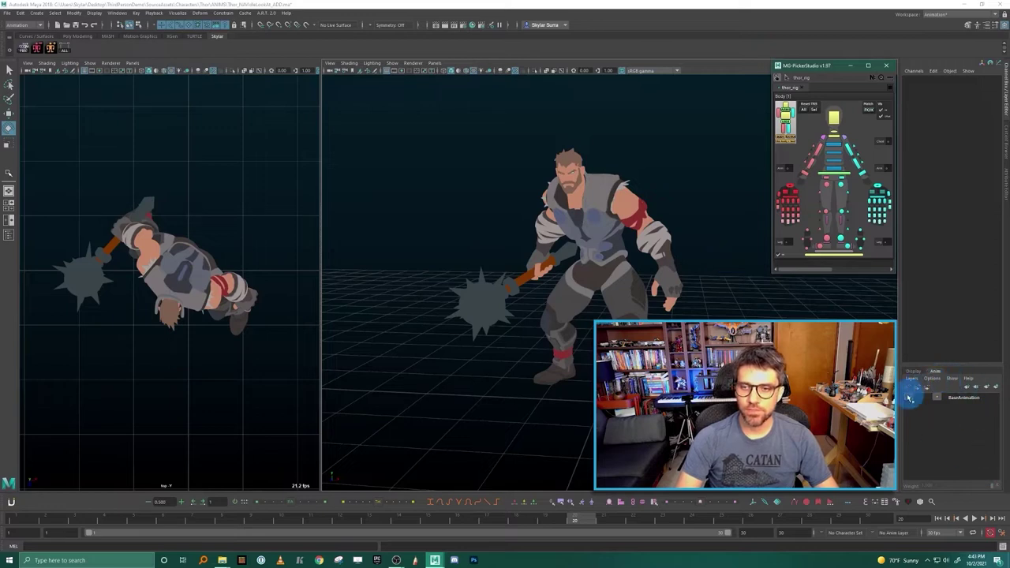
Create two empty animation layers above BaseAnimation and name the lower one Right90 and the upper one Left90.
click(986, 390)
click(986, 389)
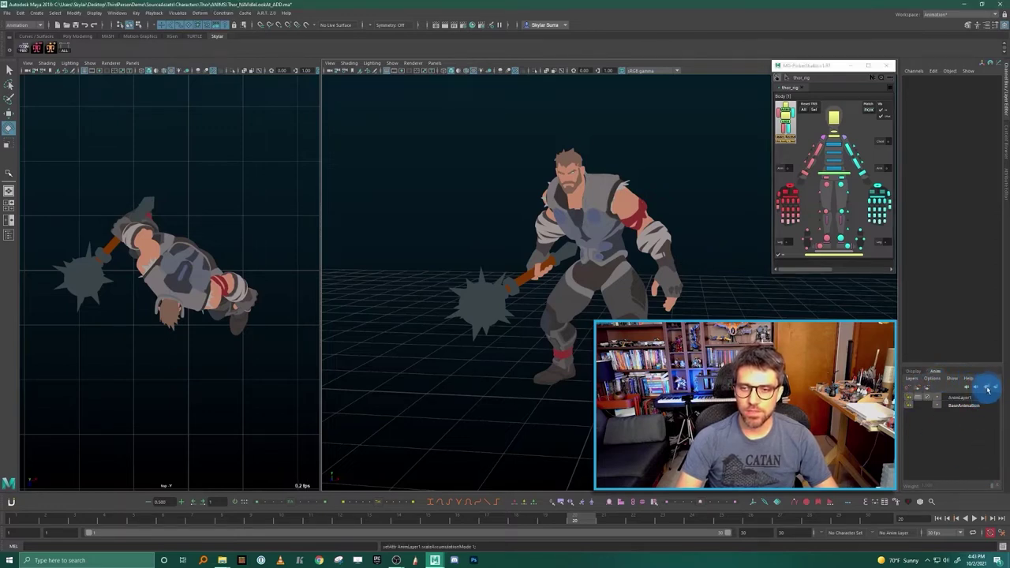
click(987, 389)
click(960, 405)
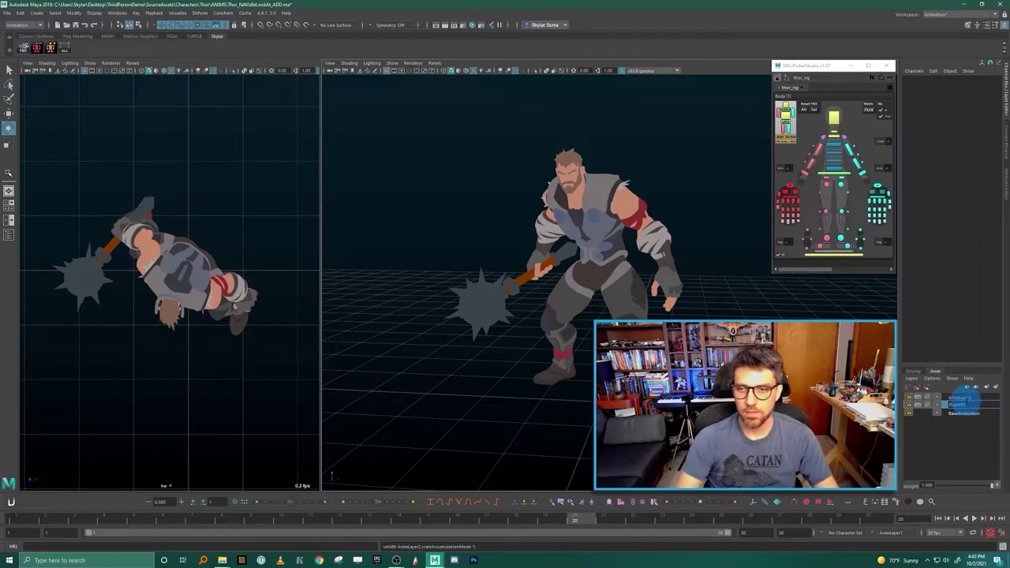
key(Return)
double_click(963, 396)
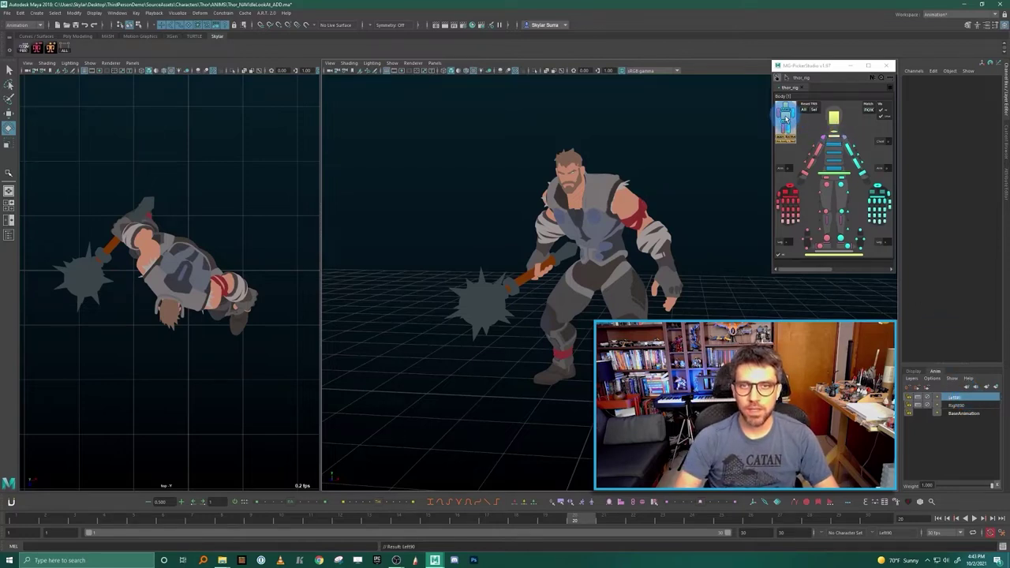
Add the spine controls except the lowest, plus the arm, hand, neck and head controls, to both the Left90 and Right90 animation layers.
click(784, 118)
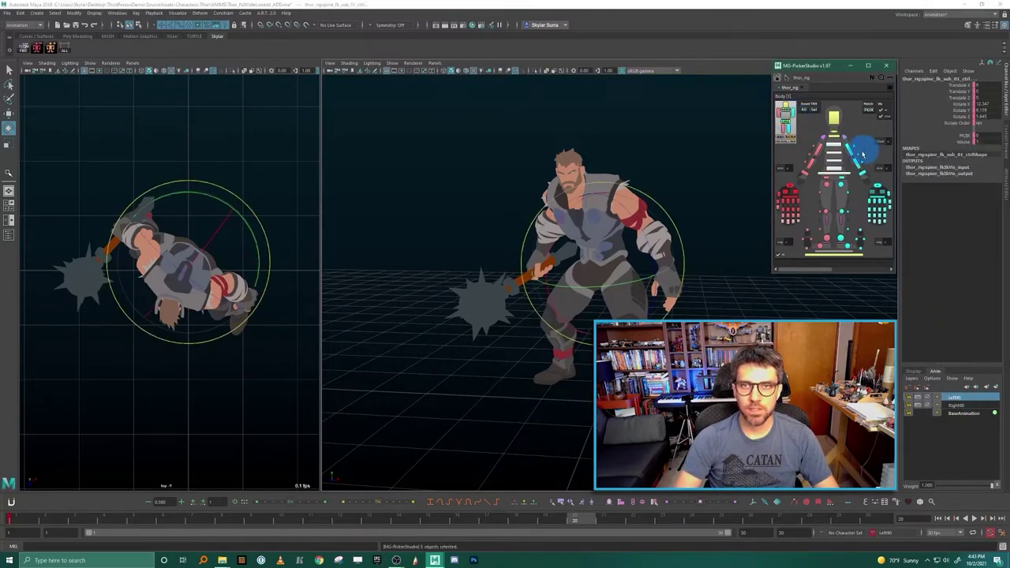
click(833, 139)
drag(834, 139, 842, 167)
click(842, 167)
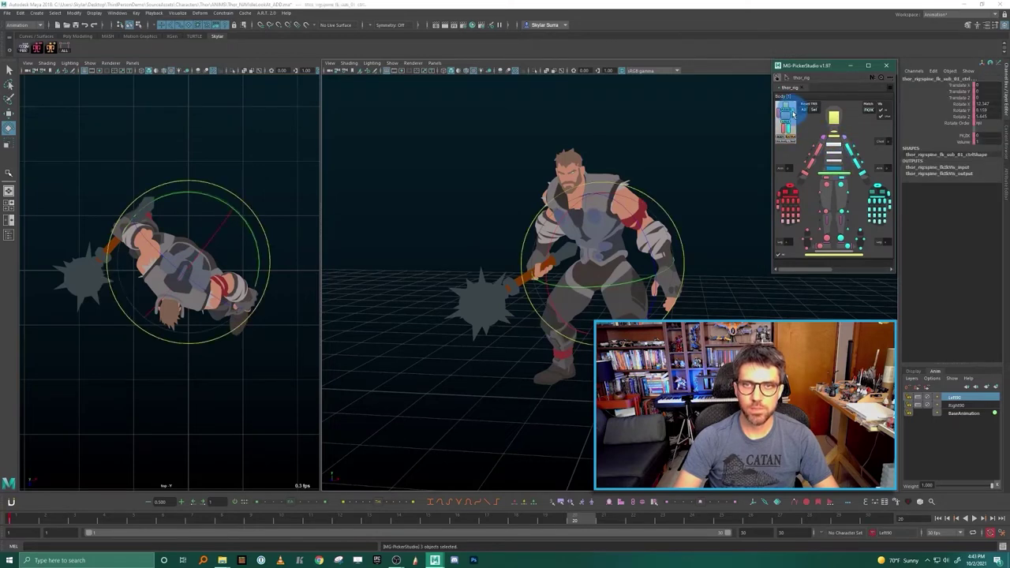
click(787, 113)
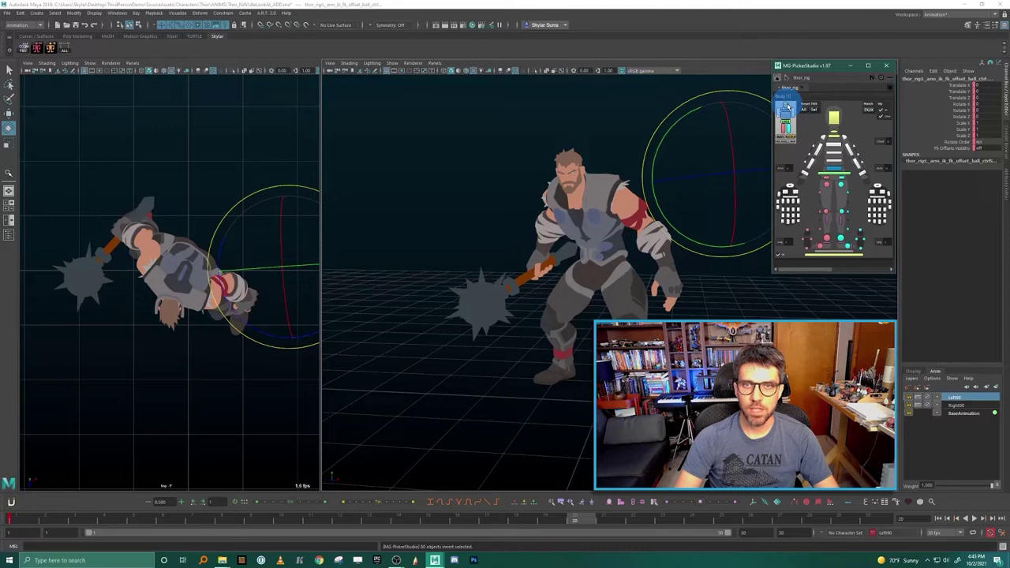
click(787, 107)
right_click(971, 403)
click(927, 204)
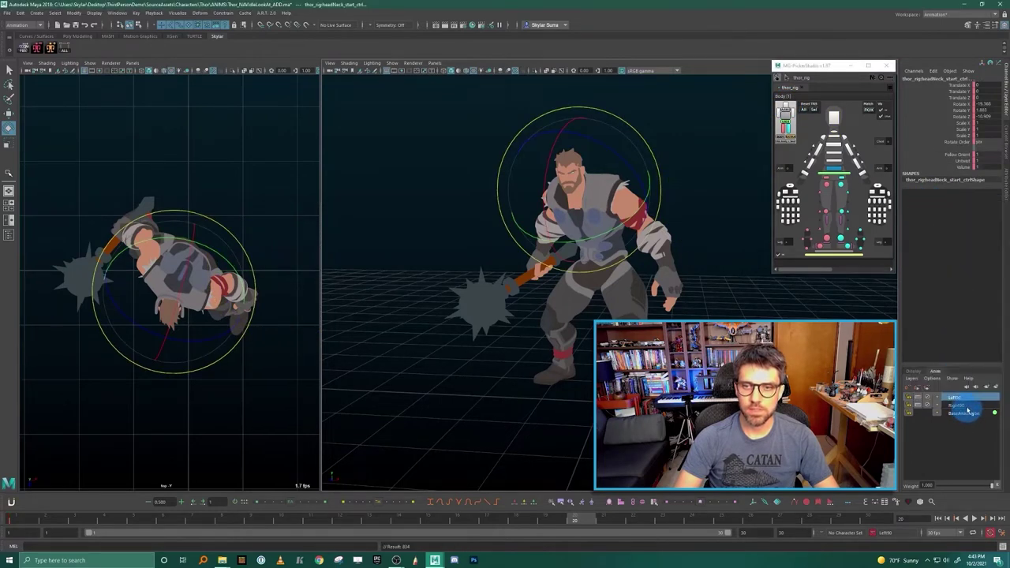
right_click(964, 398)
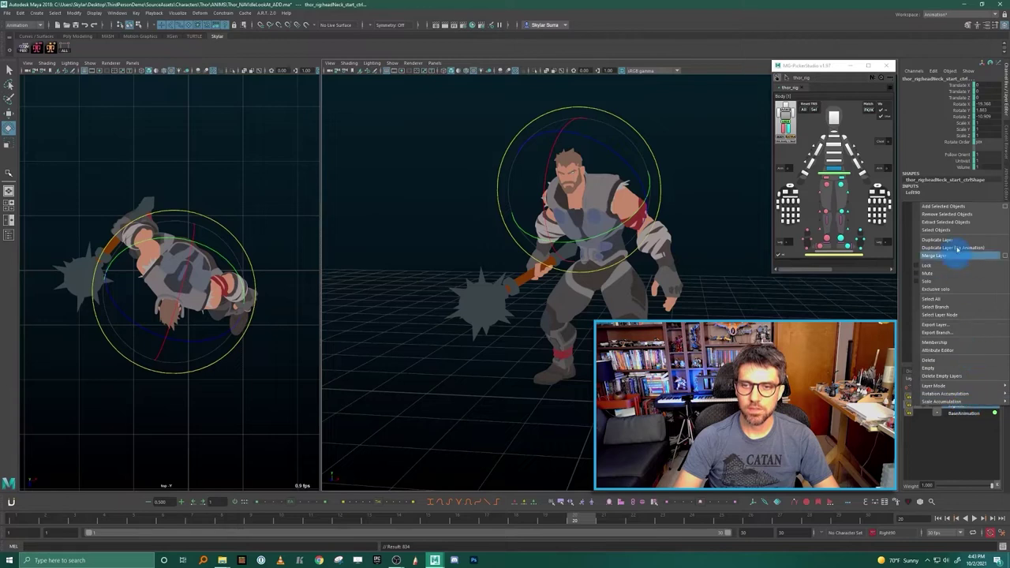
click(958, 204)
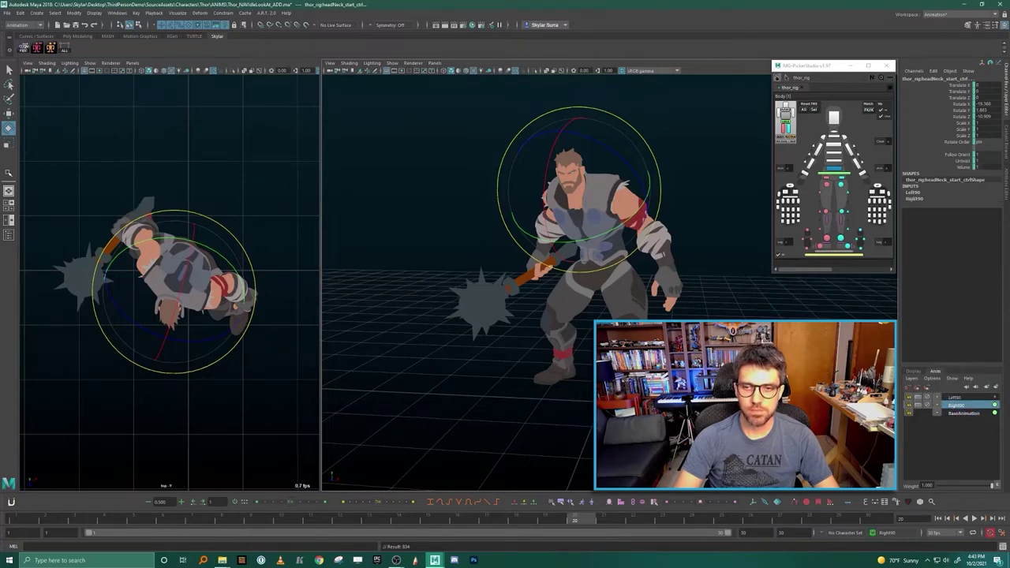
At frame 1, make Left90 the active animation layer and mute the Right90 layer.
click(20, 520)
click(943, 406)
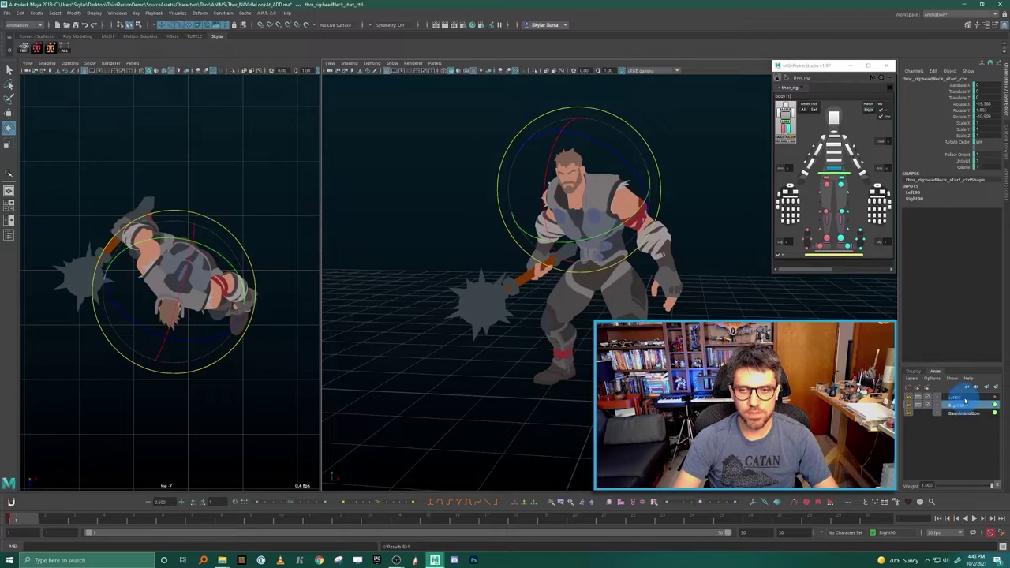
click(969, 397)
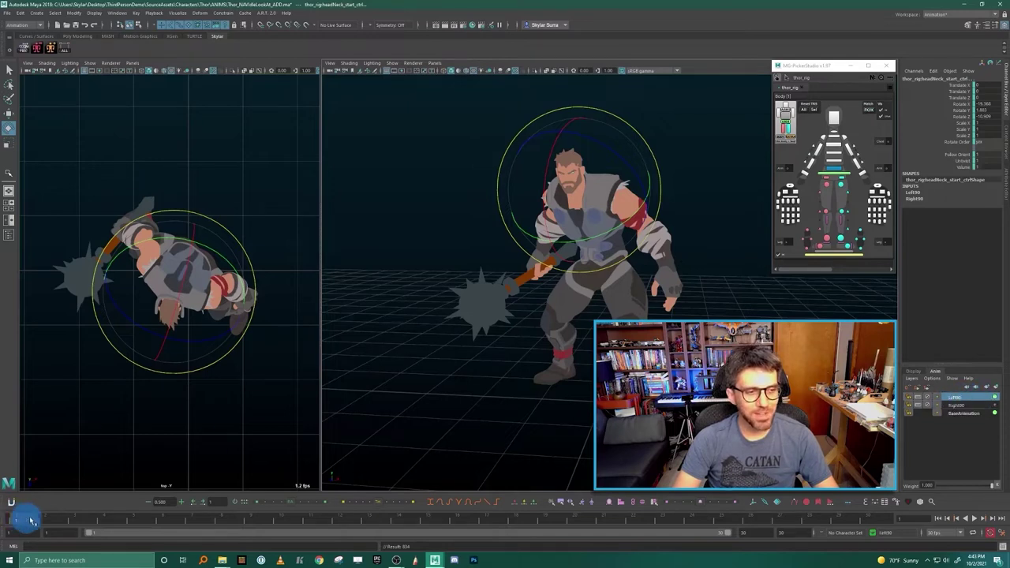
click(994, 412)
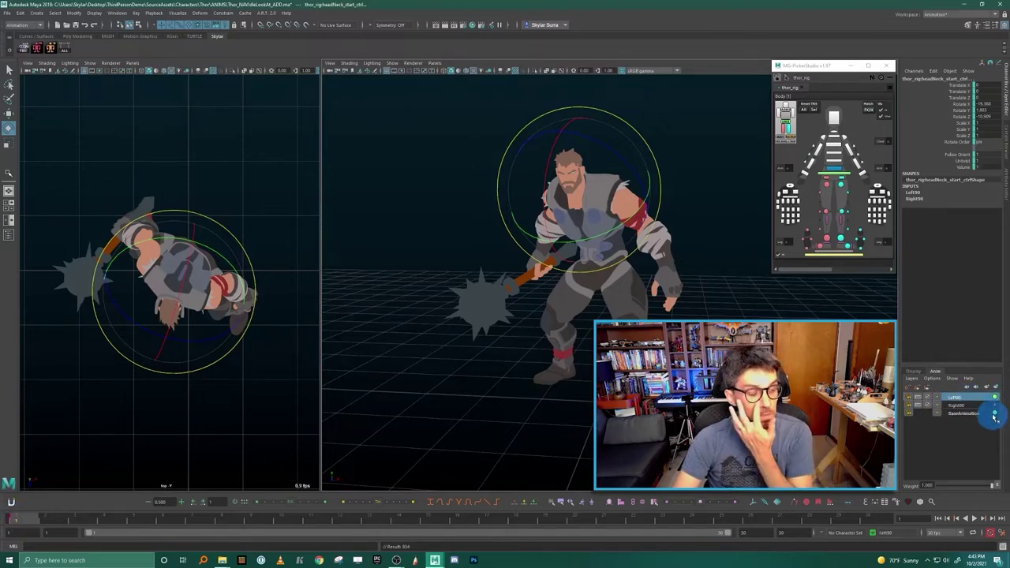
click(934, 416)
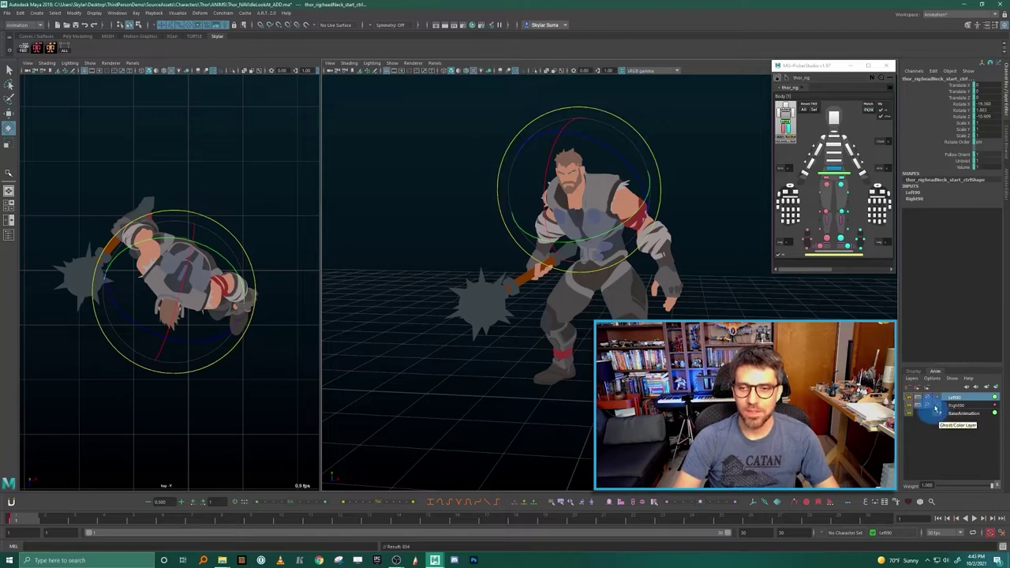
click(925, 407)
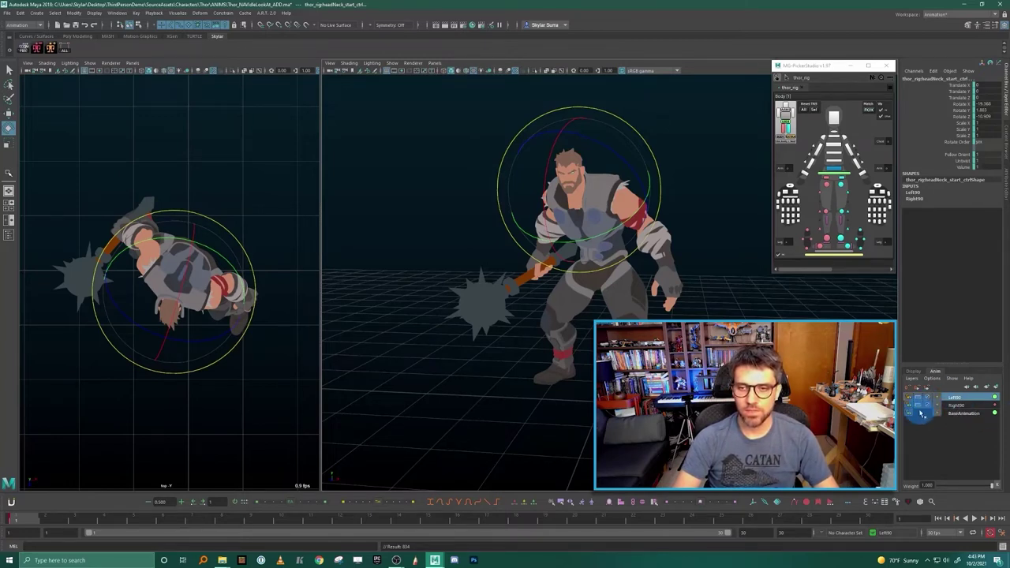
Clear the control selection and widen the top view beside the perspective view.
drag(700, 222, 698, 260)
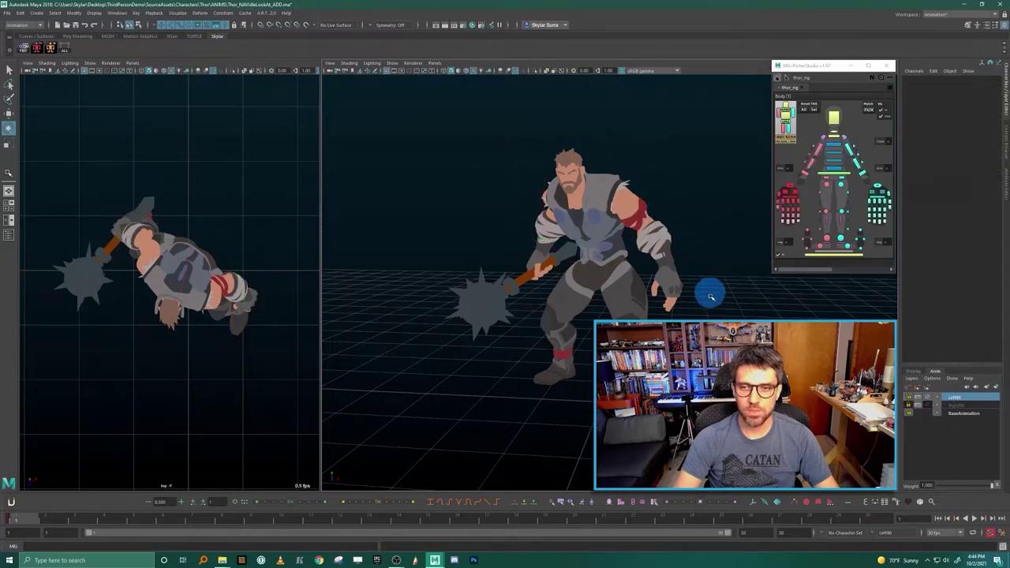
click(324, 280)
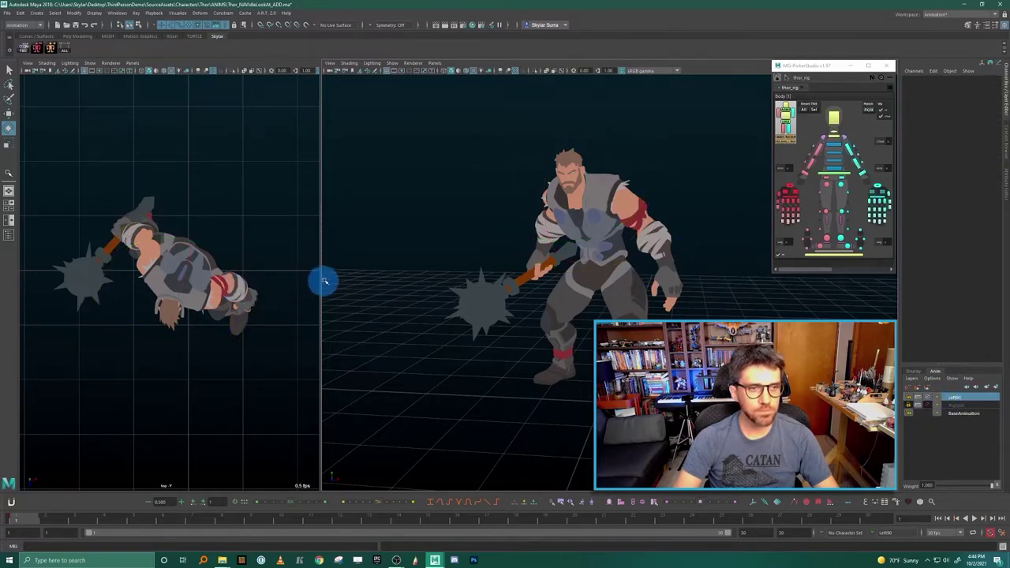
drag(321, 281, 371, 280)
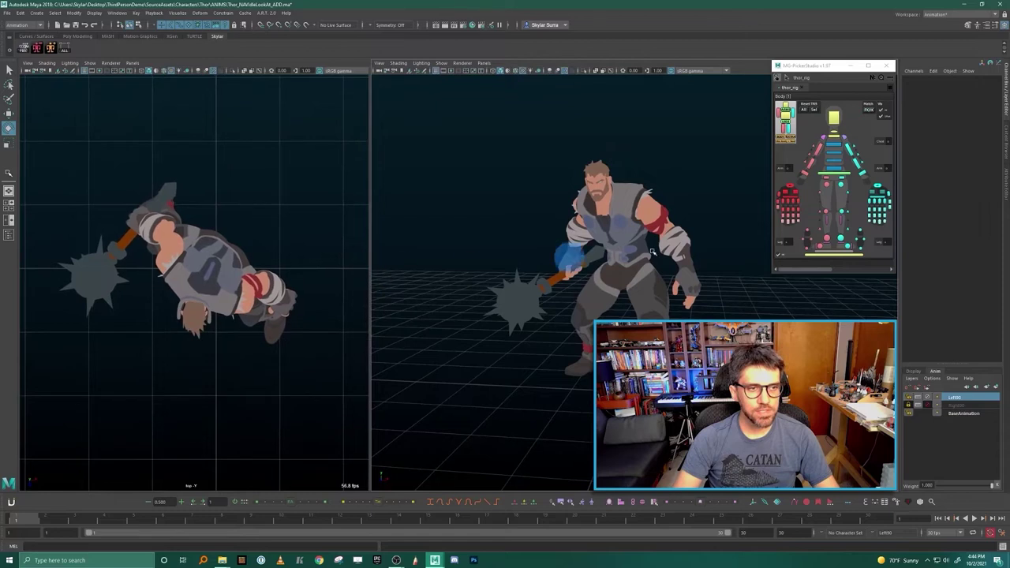
Rotate the head control toward the character's left in the top view, to a Rotate Y of about 78.
click(835, 117)
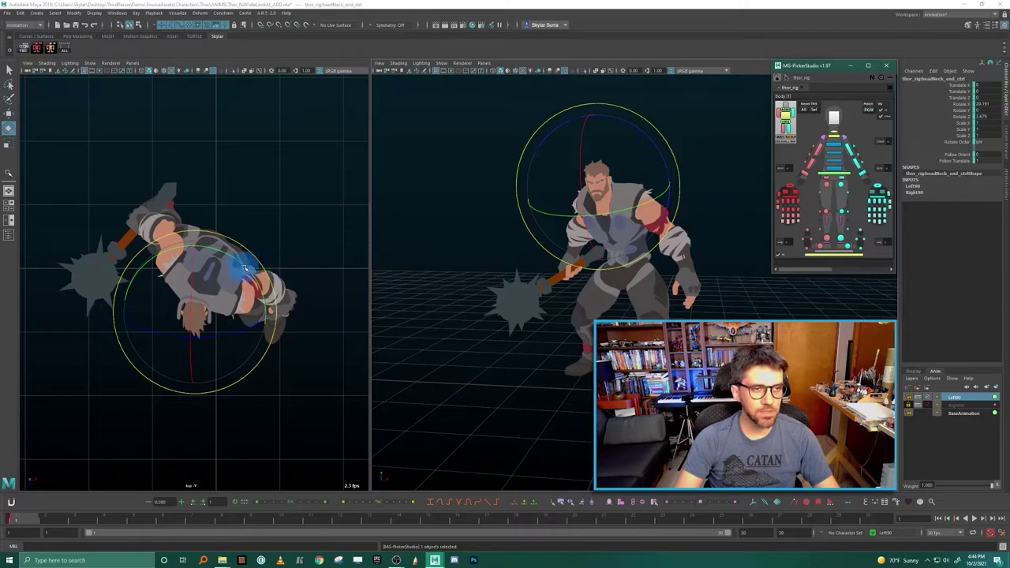
drag(259, 263, 150, 242)
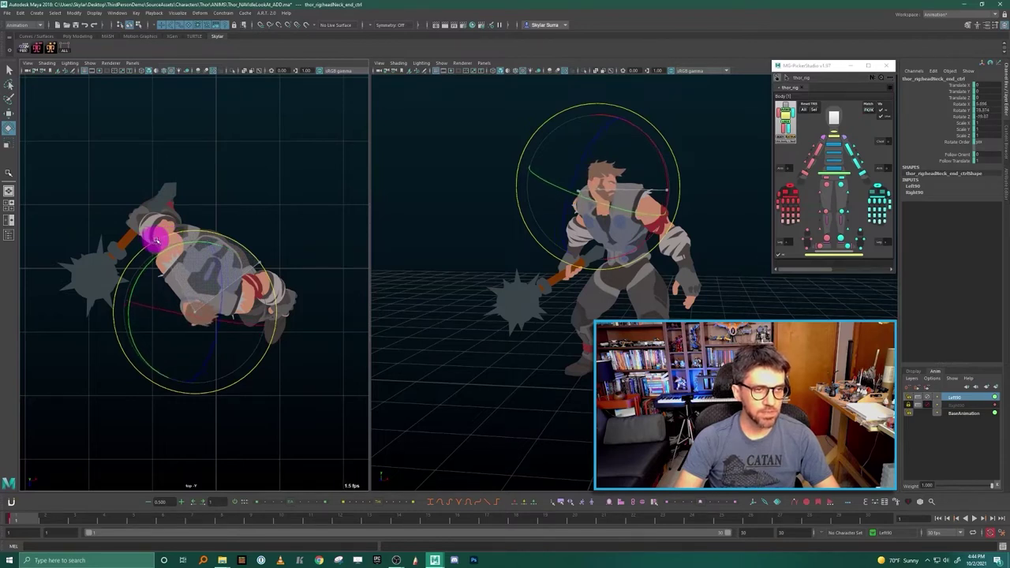
drag(156, 240, 154, 239)
mouse_move(721, 289)
alt+mouse_down()
mouse_move(732, 295)
mouse_move(746, 253)
mouse_move(676, 229)
alt+mouse_up()
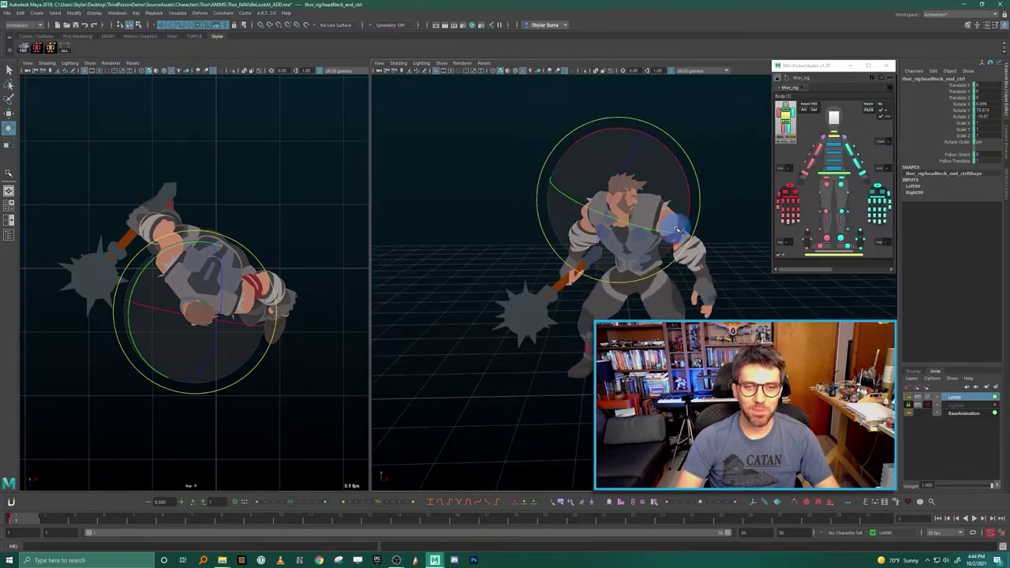
Rotate the three middle spine controls together to turn the torso toward the character's left, to a Rotate Y of about 28.7.
drag(833, 142, 837, 159)
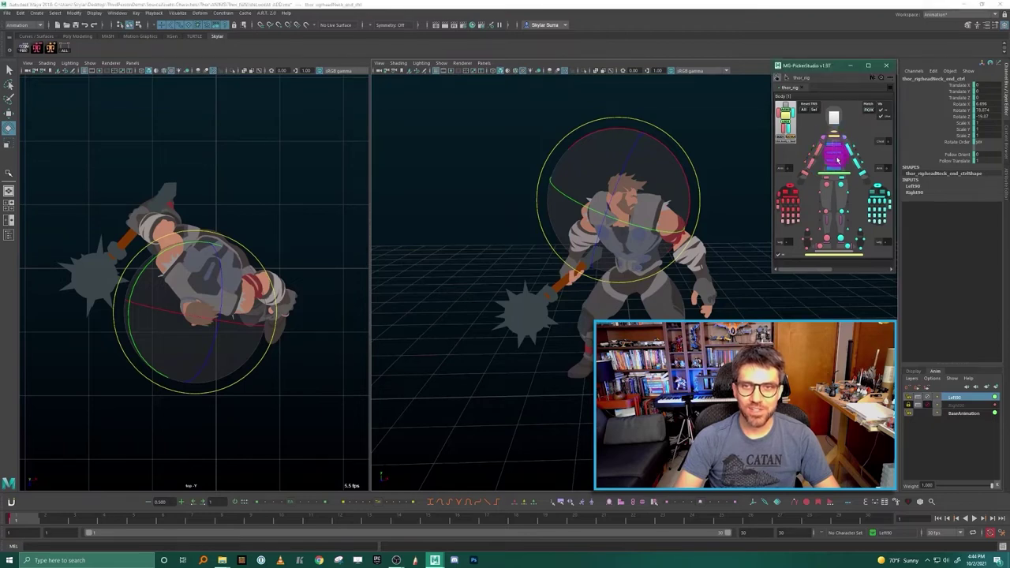
click(835, 161)
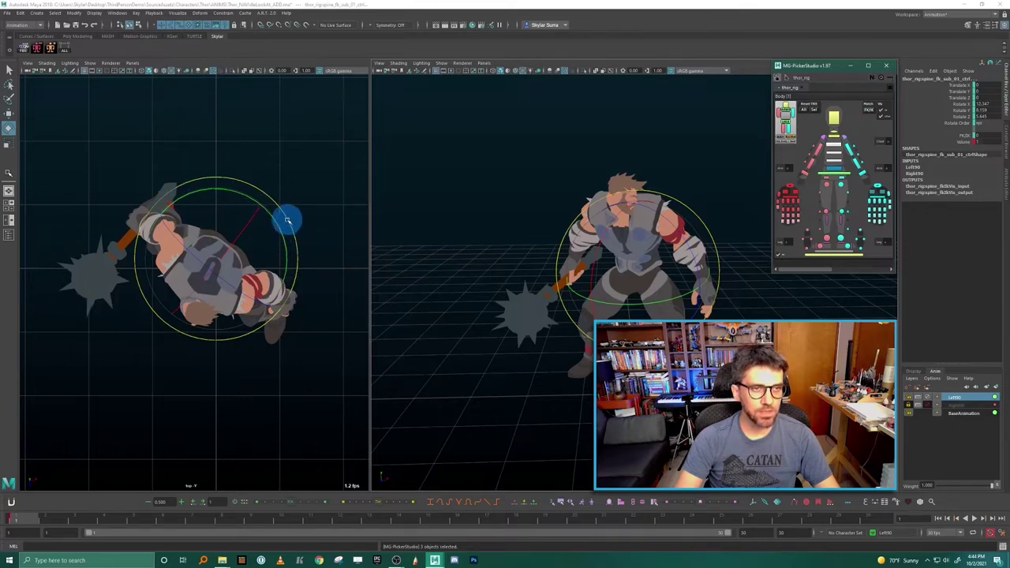
drag(287, 219, 265, 199)
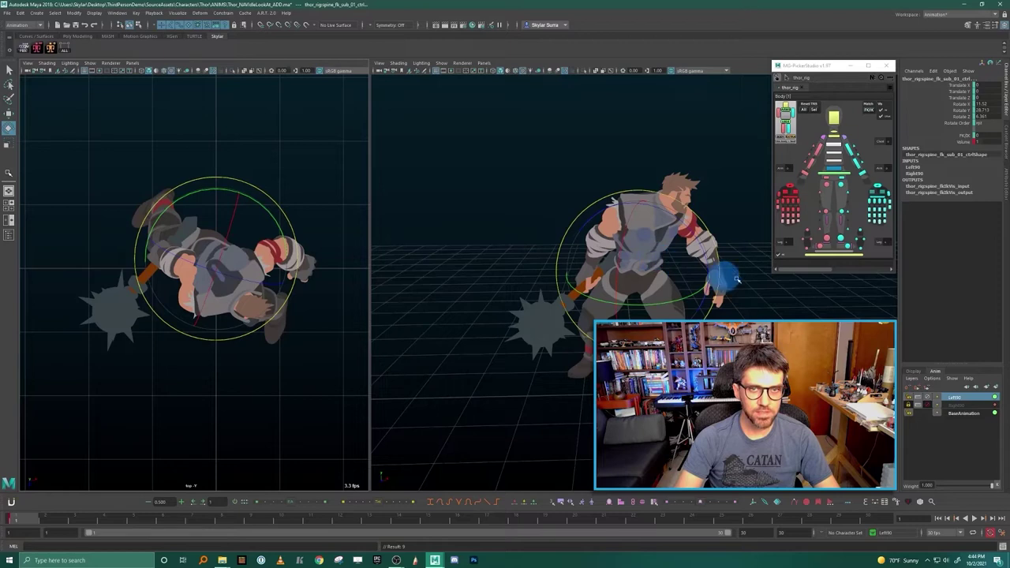
click(277, 149)
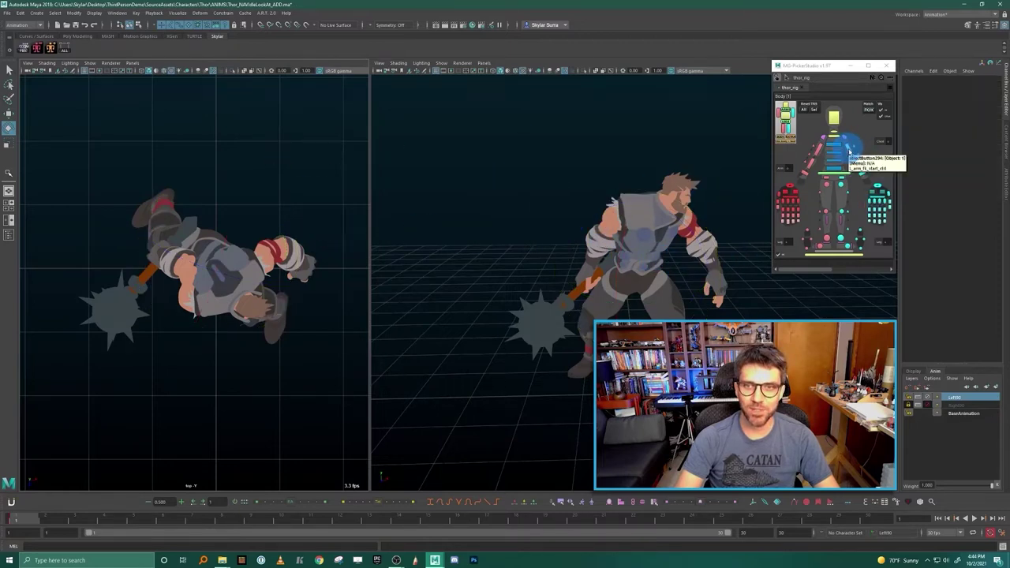
Rotate both upper-arm FK controls together in the top view so the arms follow the torso's leftward turn.
click(817, 152)
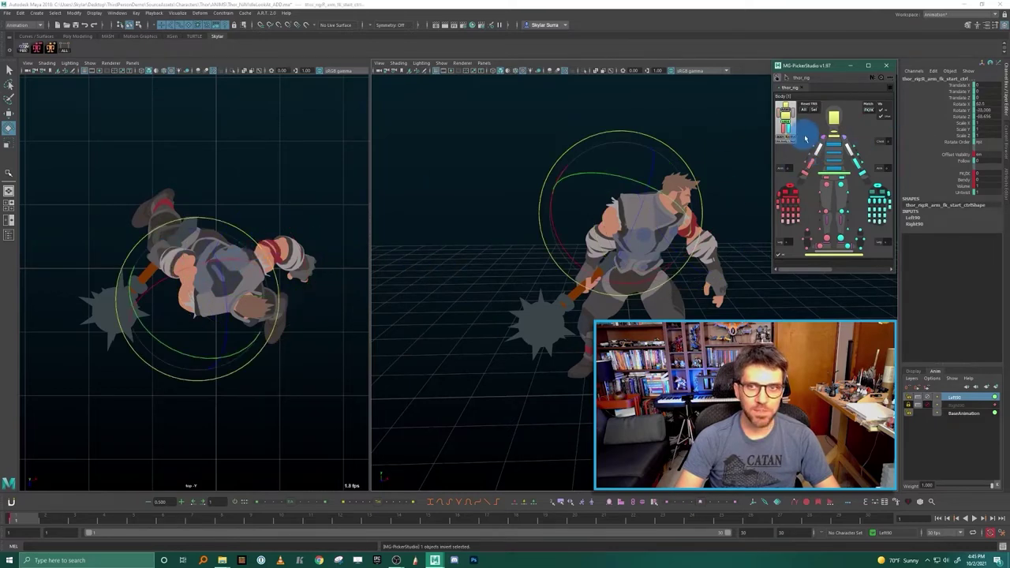
click(258, 236)
drag(257, 237, 213, 226)
click(286, 189)
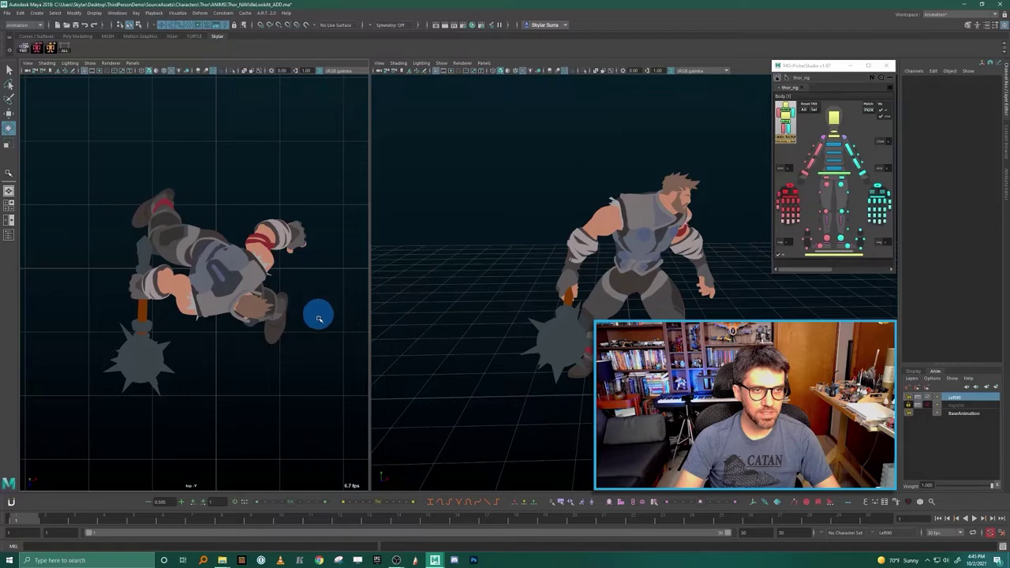
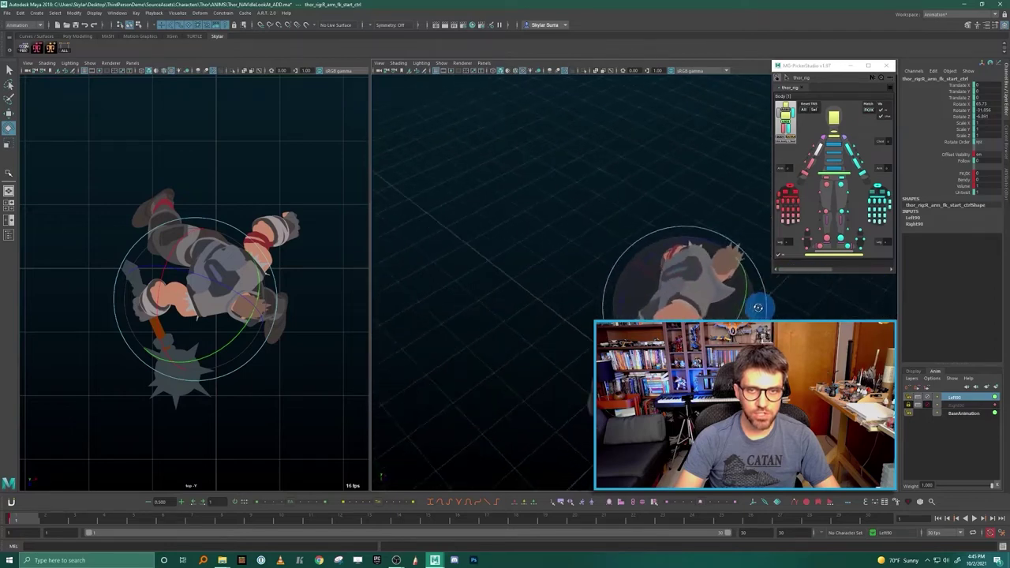
Rotate the upper middle spine control (sub_03) to refine the chest turn, to a Rotate Y of about 23.1.
click(836, 150)
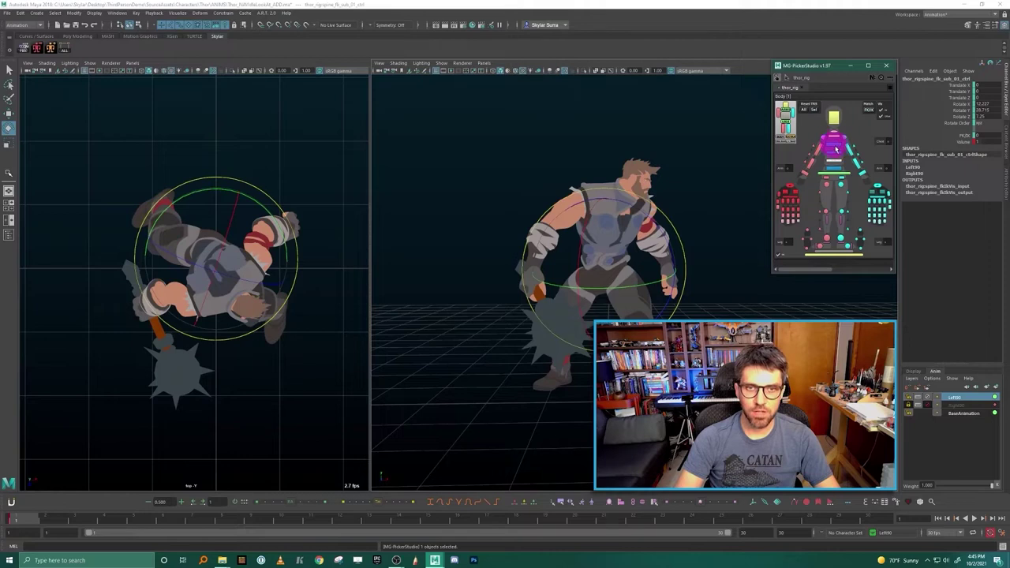
drag(643, 245, 608, 207)
alt+drag(705, 271, 652, 271)
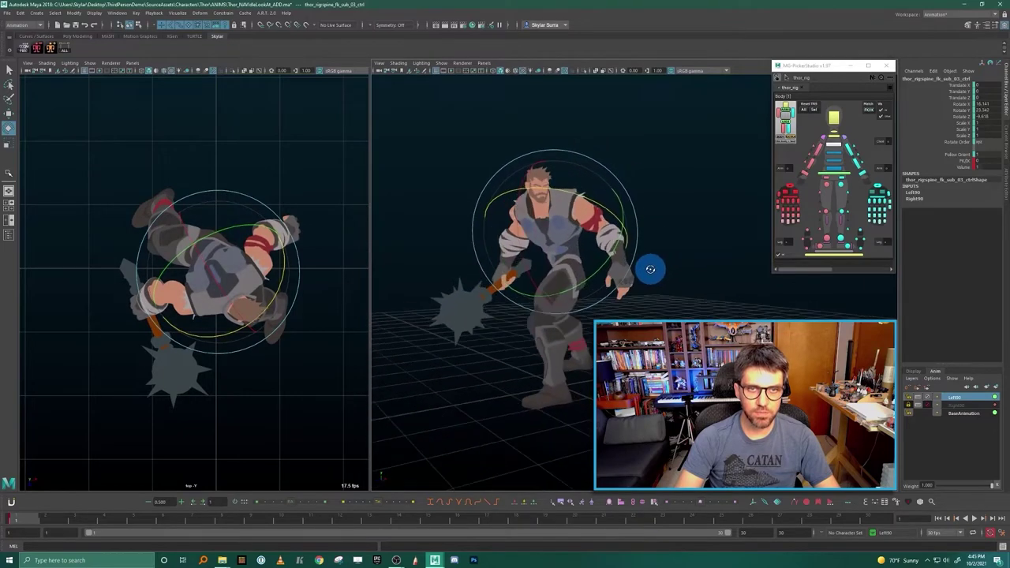
alt+right_drag(585, 215, 655, 196)
Rotate the two lower middle spine controls (sub_01 and sub_02) together, to a Rotate X of about 10.6 and Rotate Y of about 29.3.
click(840, 154)
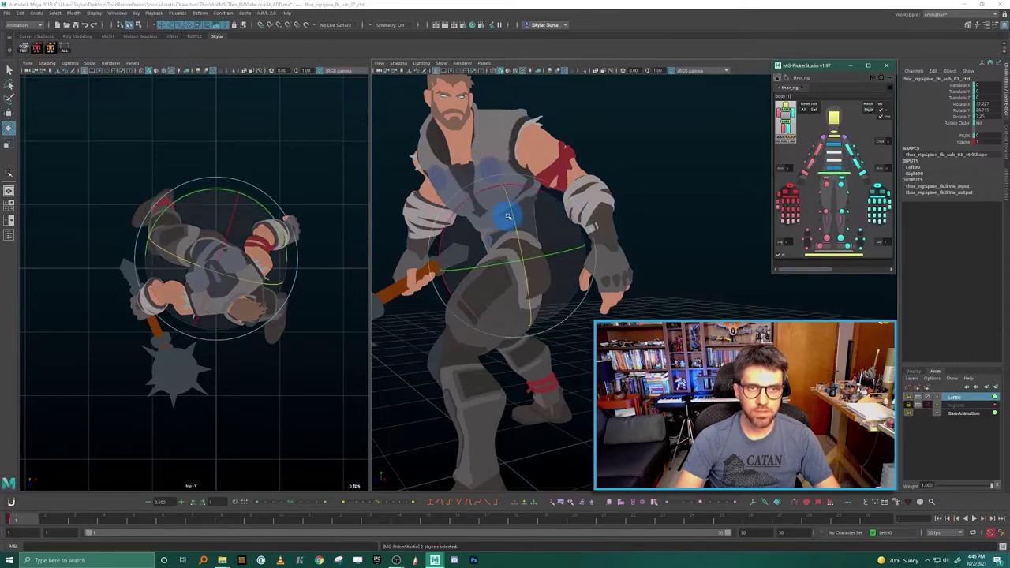
drag(513, 214, 609, 245)
scroll(536, 240, down, 5)
Rotate the neck base control so the neck follows the leftward turn, to a Rotate Y of about 12.1.
click(844, 140)
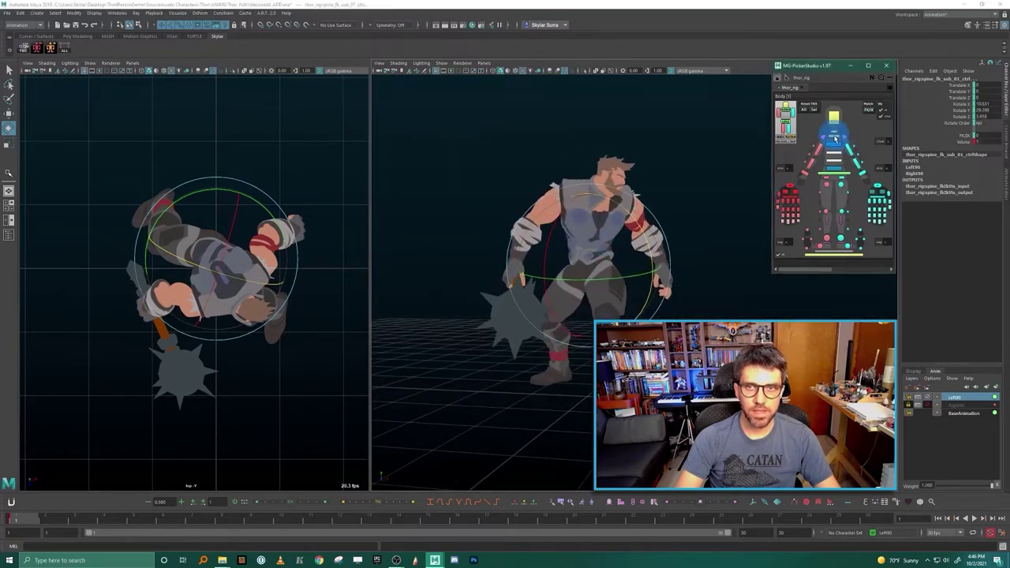
scroll(637, 188, up, 3)
alt+drag(637, 188, 703, 183)
scroll(586, 205, down, 3)
scroll(731, 254, down, 4)
alt+drag(731, 254, 689, 263)
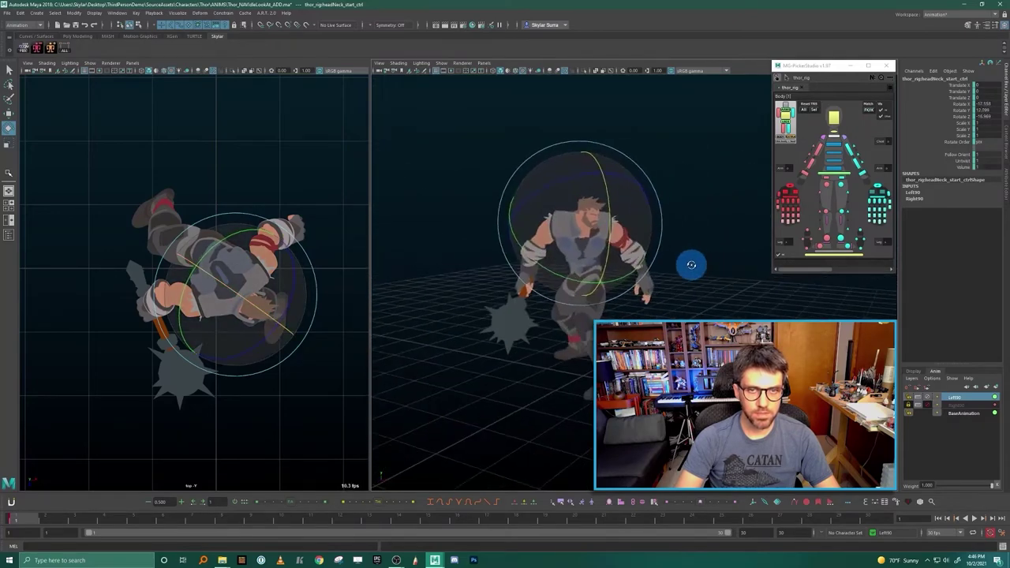
Fine-tune the torso twist by rotating the middle spine controls, finishing with the upper one (sub_03) on its own.
click(836, 158)
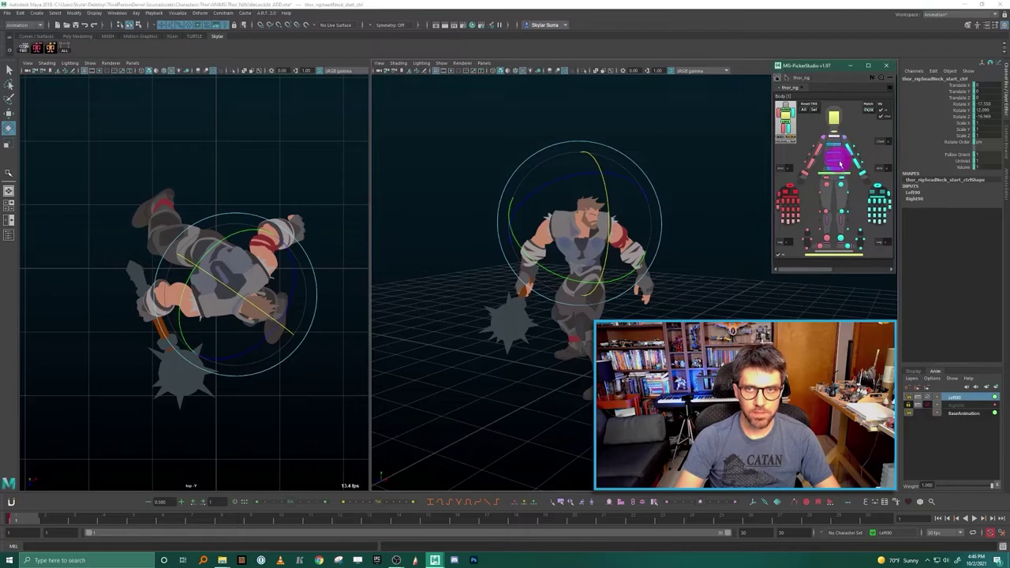
alt+drag(638, 268, 622, 287)
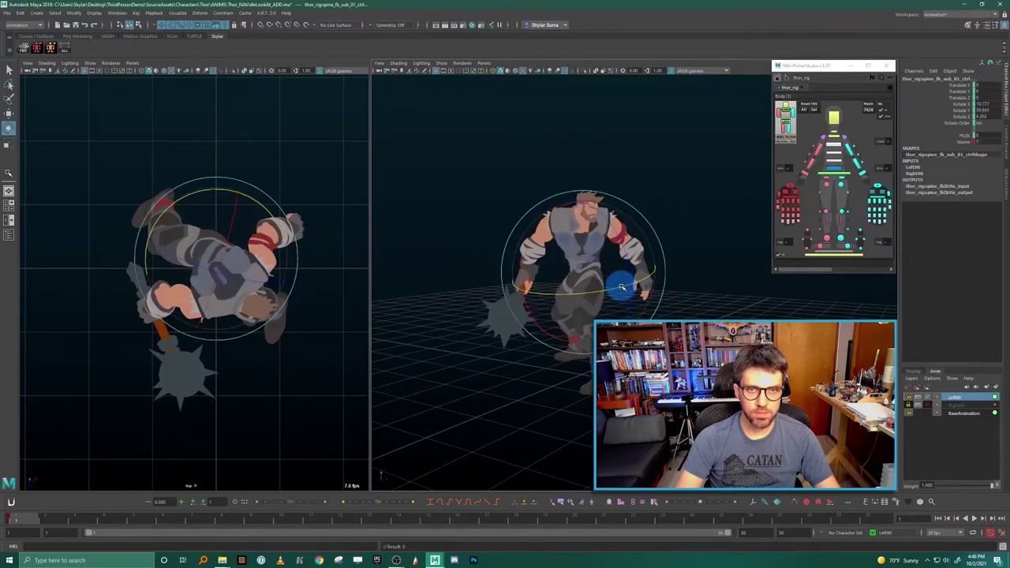
click(836, 158)
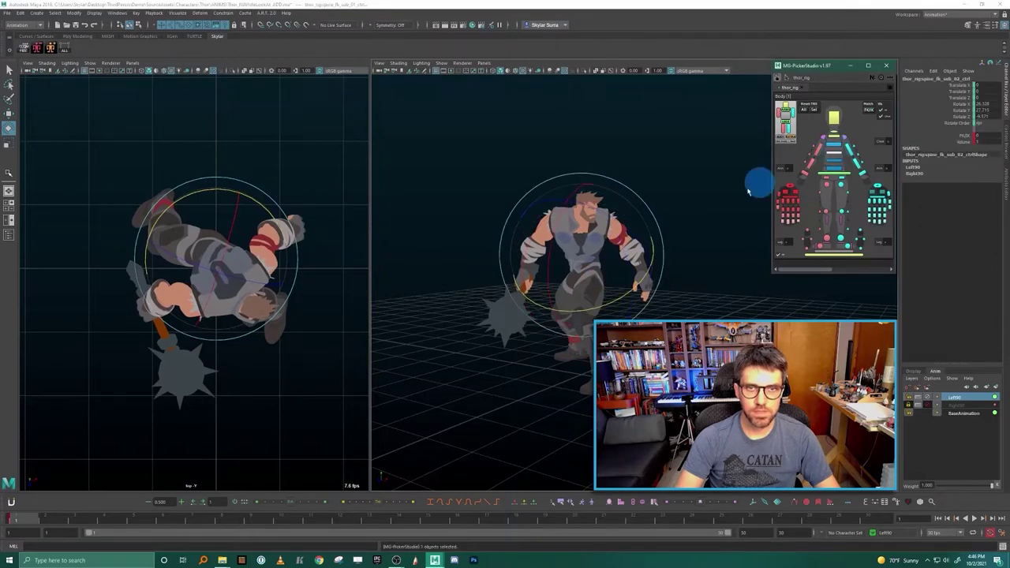
click(615, 300)
mouse_move(620, 296)
mouse_down()
mouse_move(647, 287)
mouse_move(632, 290)
mouse_up()
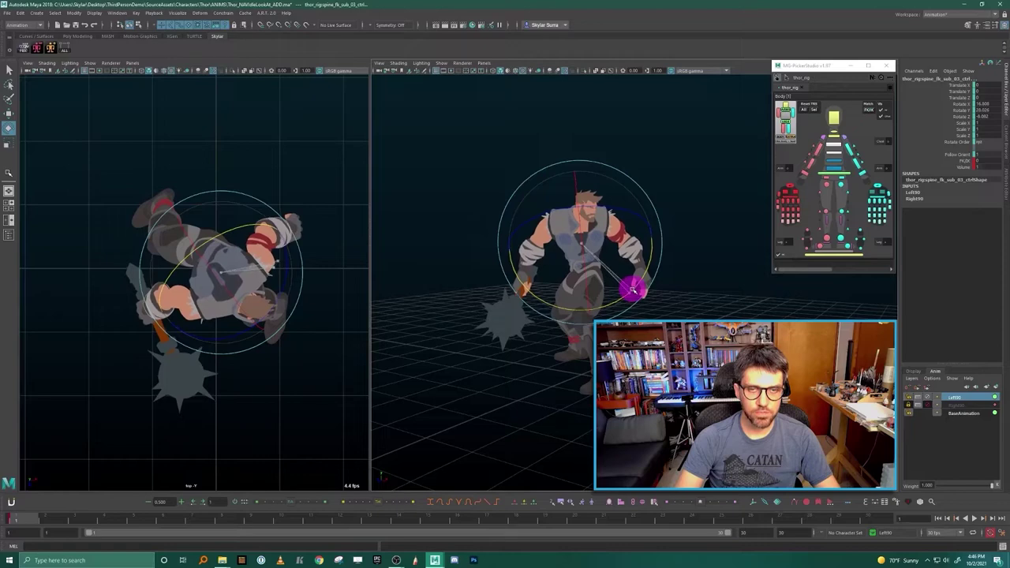
Try shifting the centre-of-gravity control sideways along X in the back view, and undo the move.
alt+drag(670, 261, 656, 291)
key(w)
scroll(639, 307, up, 3)
click(877, 192)
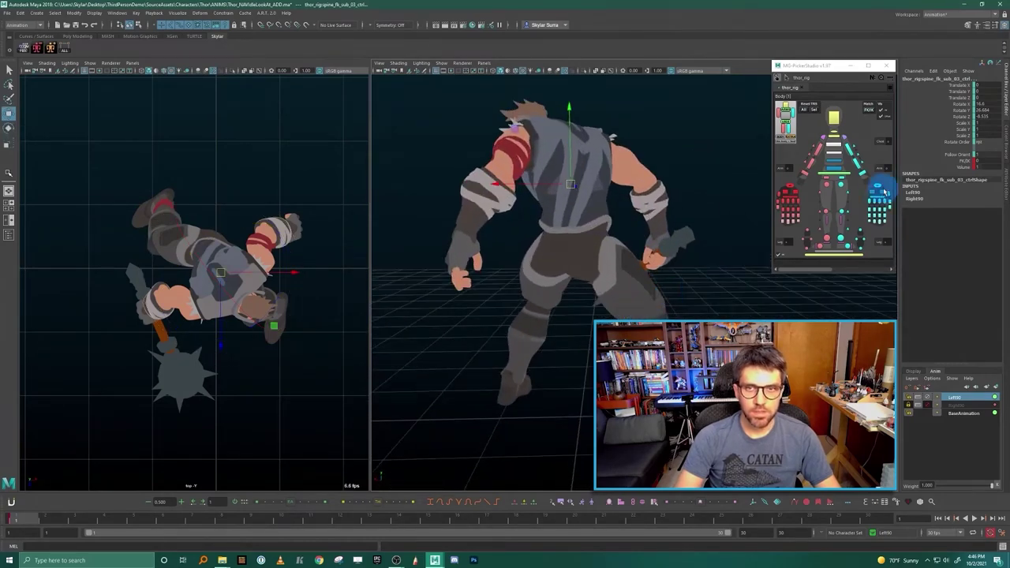
click(834, 163)
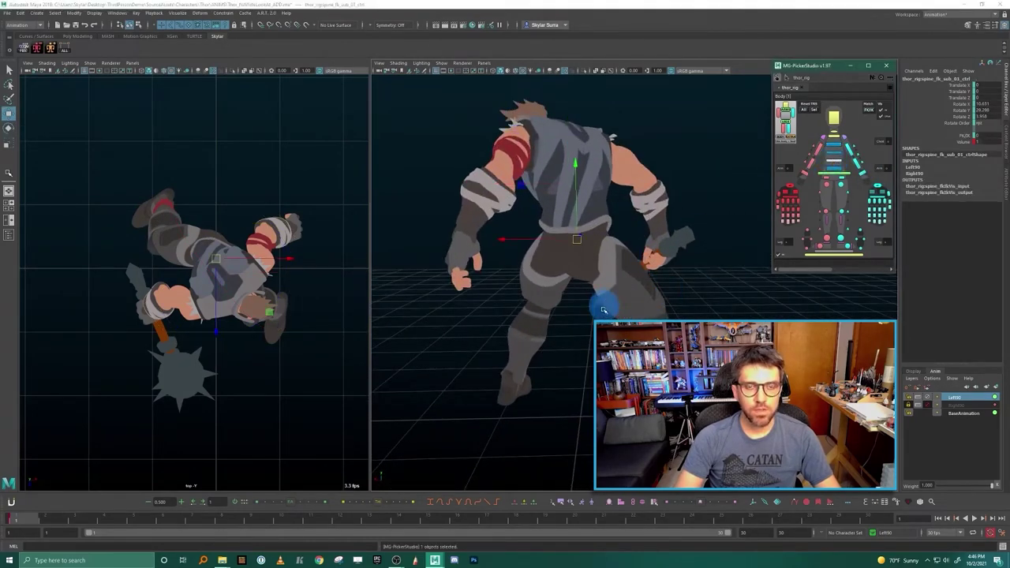
scroll(607, 302, down, 3)
alt+drag(547, 270, 602, 313)
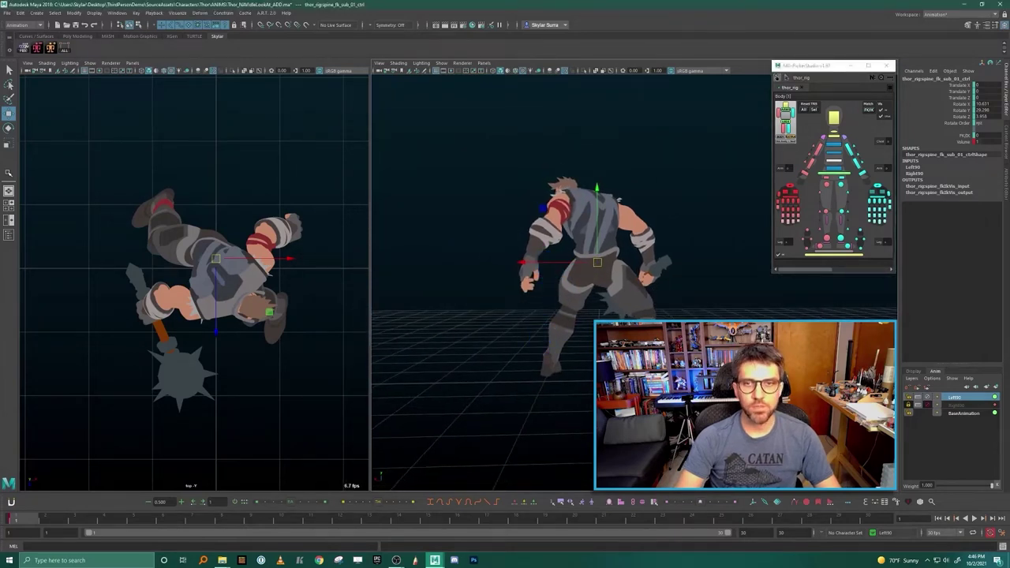
click(826, 175)
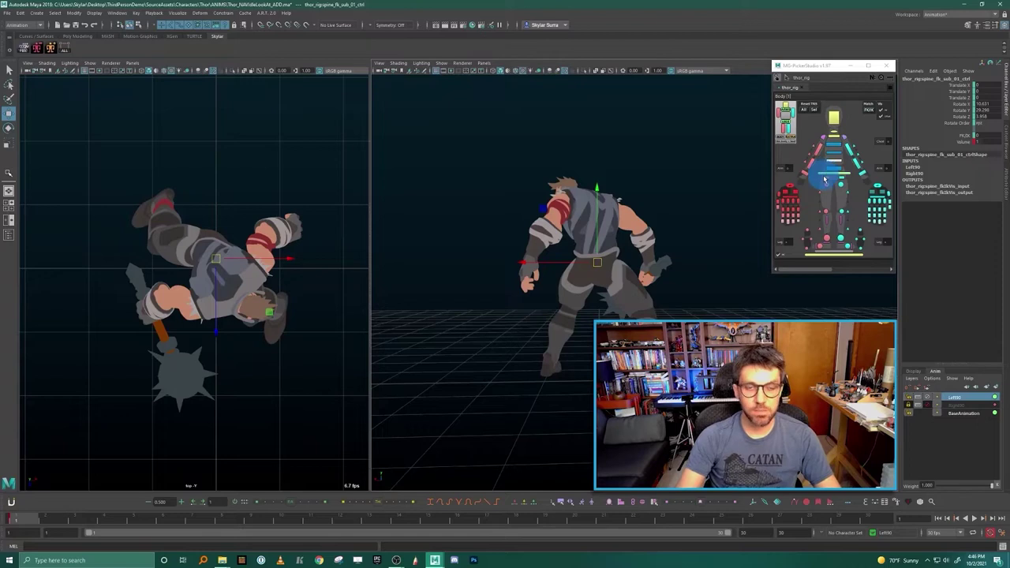
click(845, 175)
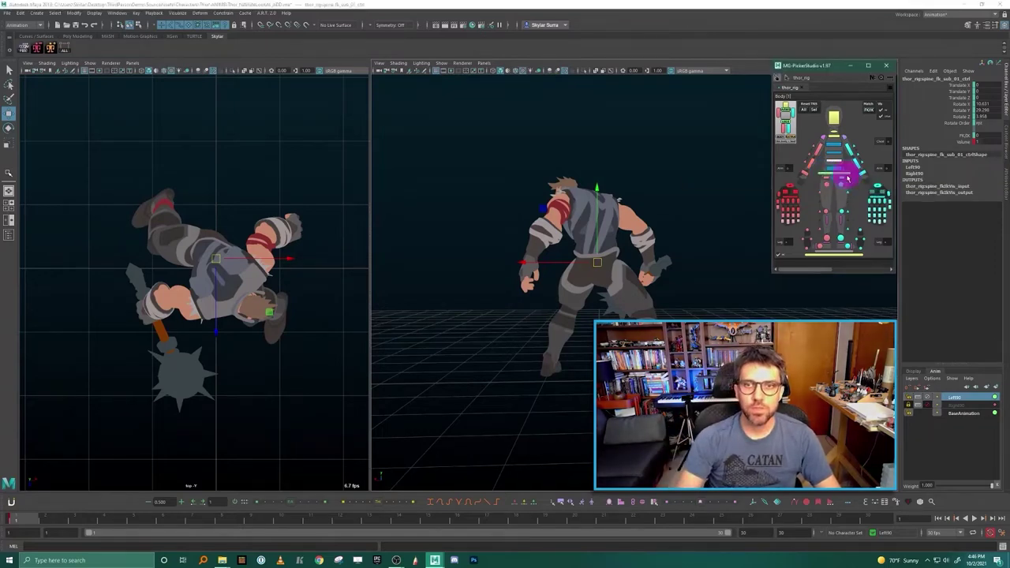
click(847, 178)
click(648, 232)
drag(571, 264, 561, 264)
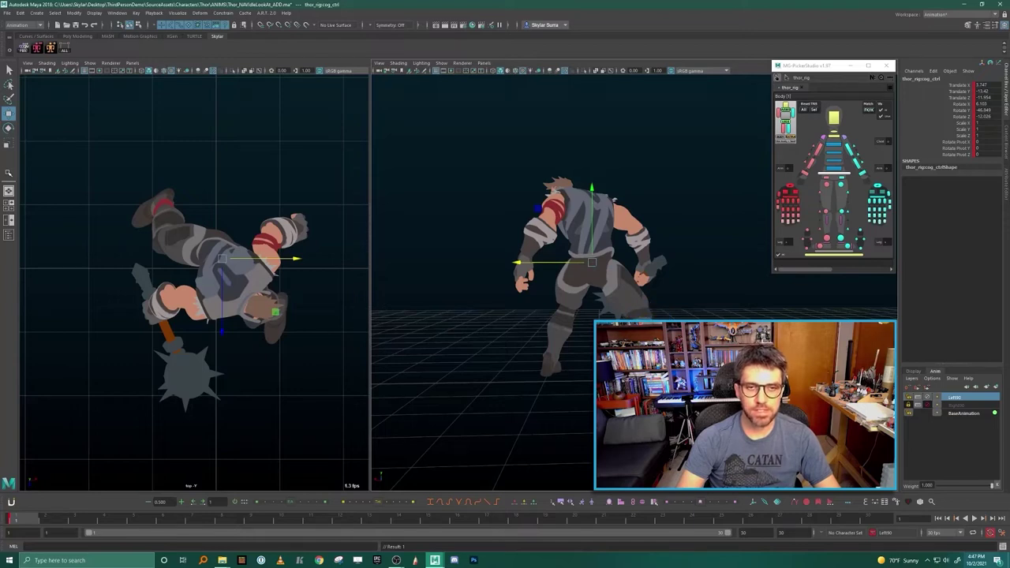
key(ctrl+z)
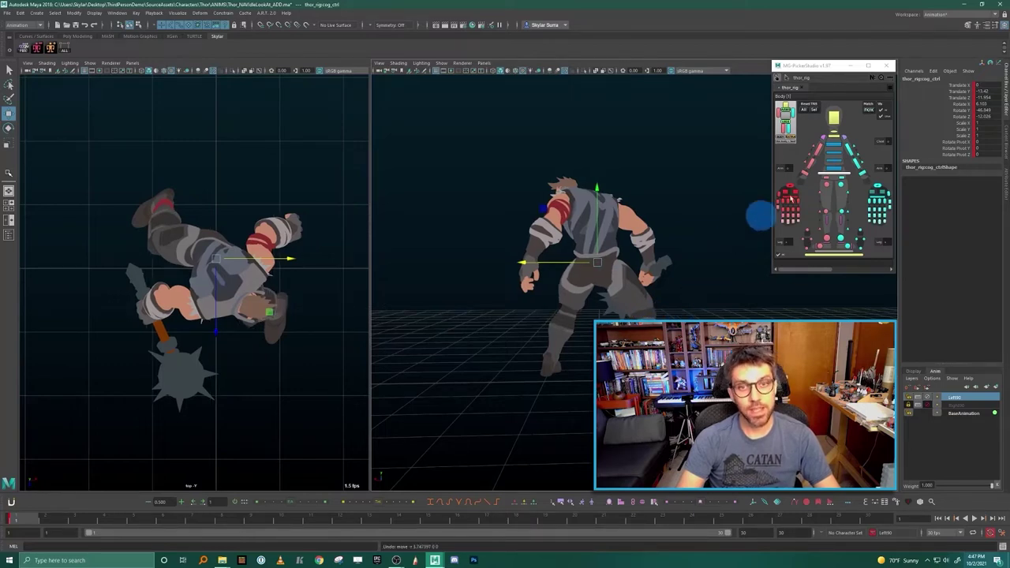
Tilt the two lower middle spine controls sideways in the back view and counter-rotate the upper one (sub_03).
click(838, 161)
click(818, 180)
key(e)
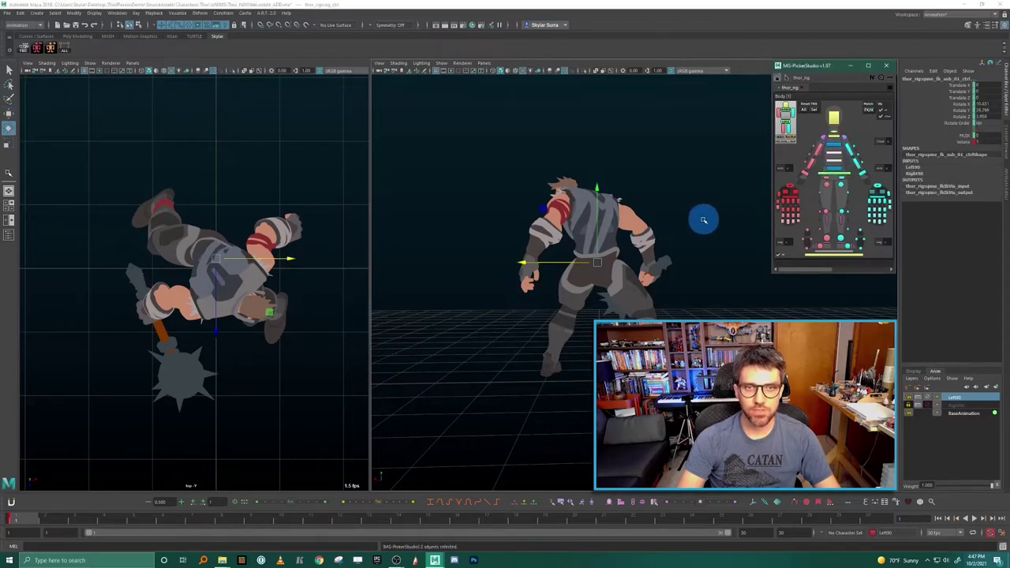
drag(665, 217, 669, 218)
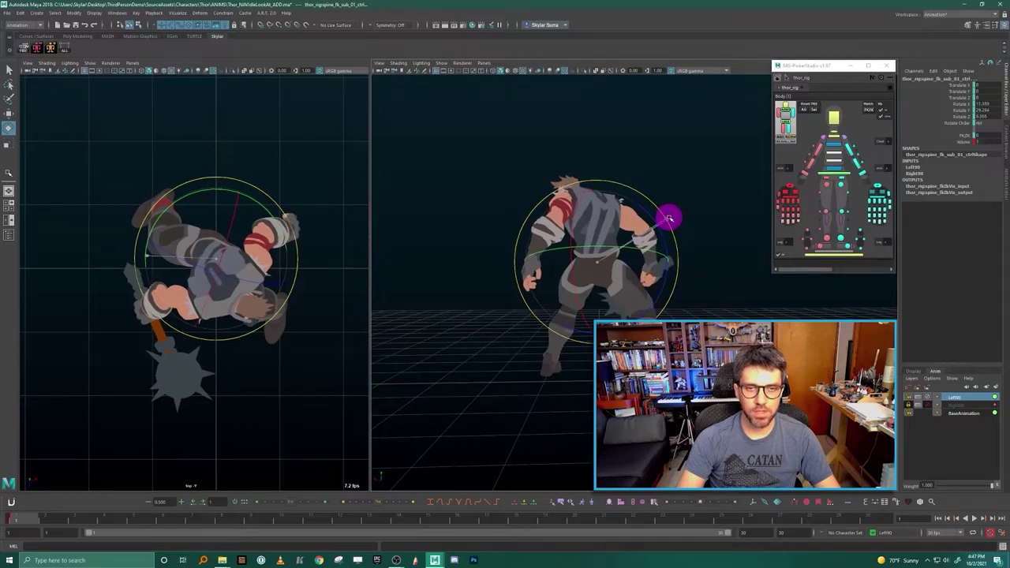
click(836, 150)
drag(605, 191, 580, 188)
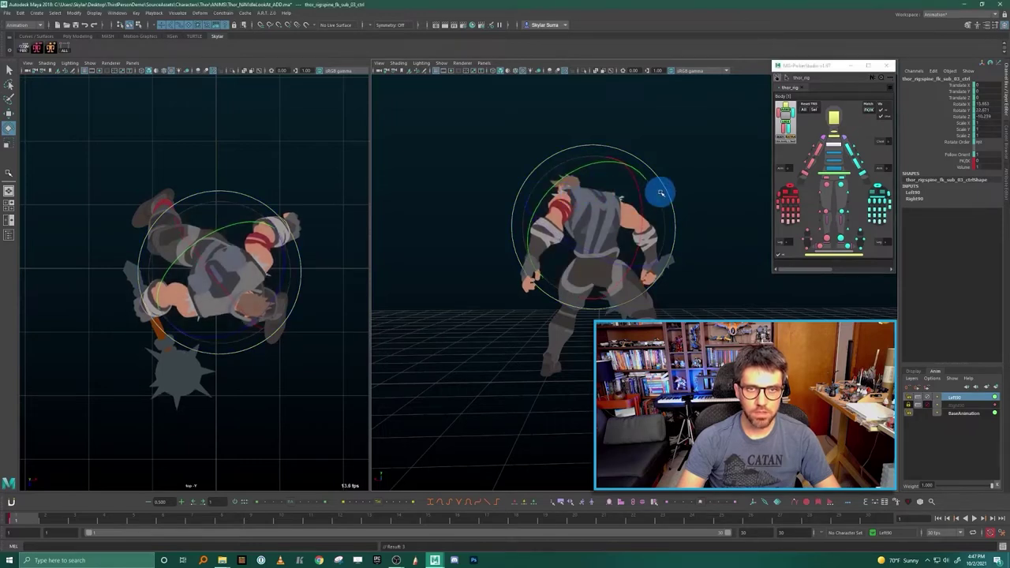
Rotate the left and right upper-arm FK controls individually in the back view to adjust how the arms hang.
click(703, 191)
click(817, 153)
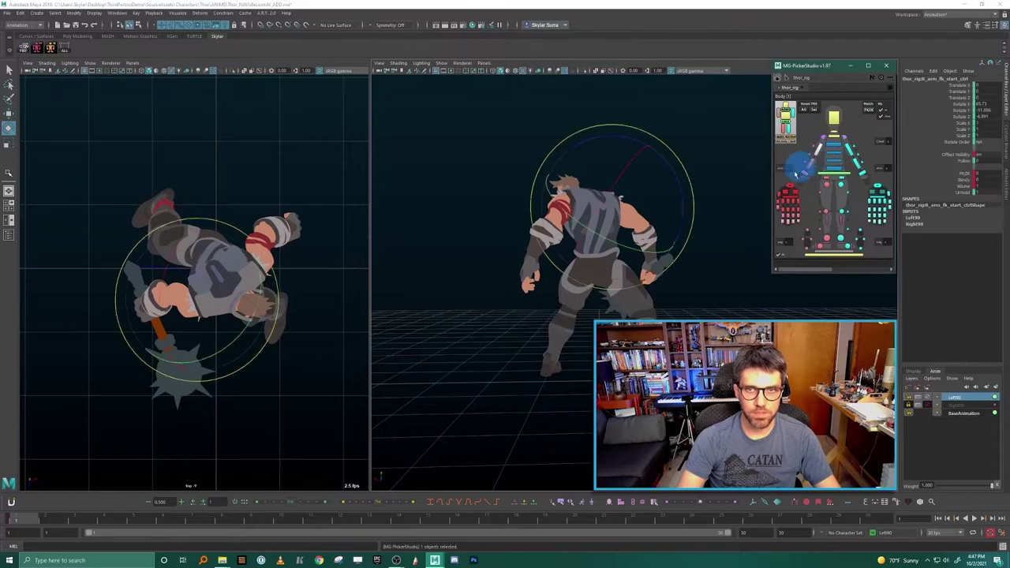
click(849, 151)
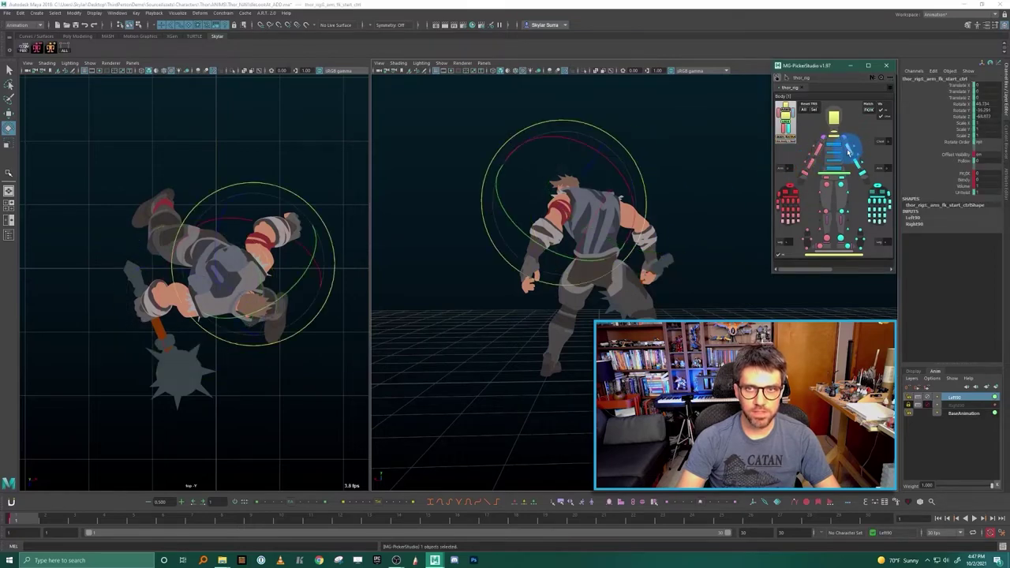
drag(576, 261, 579, 232)
click(818, 195)
click(820, 155)
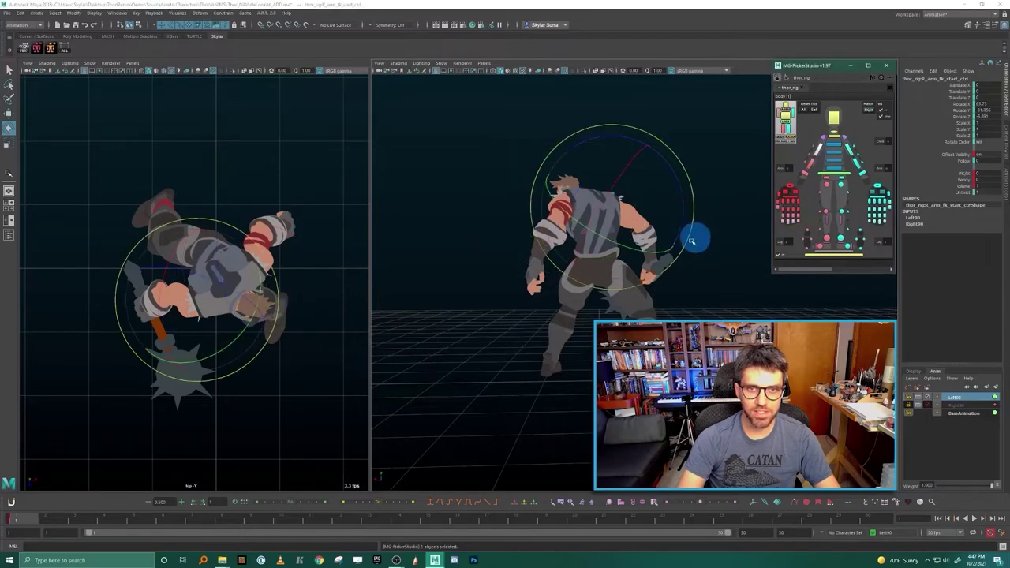
drag(667, 201, 665, 211)
Rotate the three middle spine controls together slightly in the side view to adjust the torso's lean, and clear the selection.
alt+drag(717, 244, 736, 220)
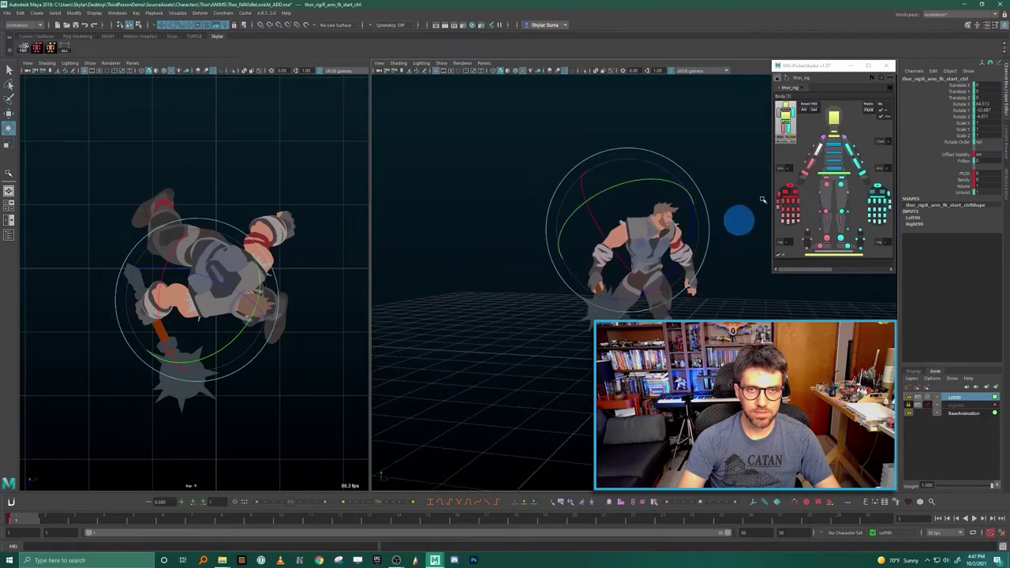
click(839, 167)
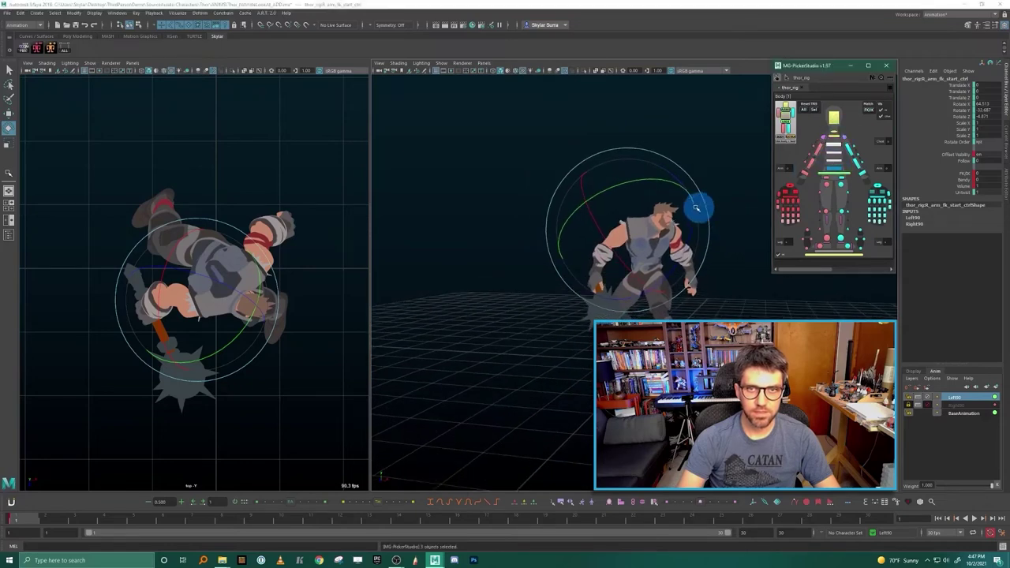
mouse_move(661, 218)
alt+mouse_down()
mouse_move(667, 226)
mouse_move(668, 206)
alt+mouse_up()
click(705, 187)
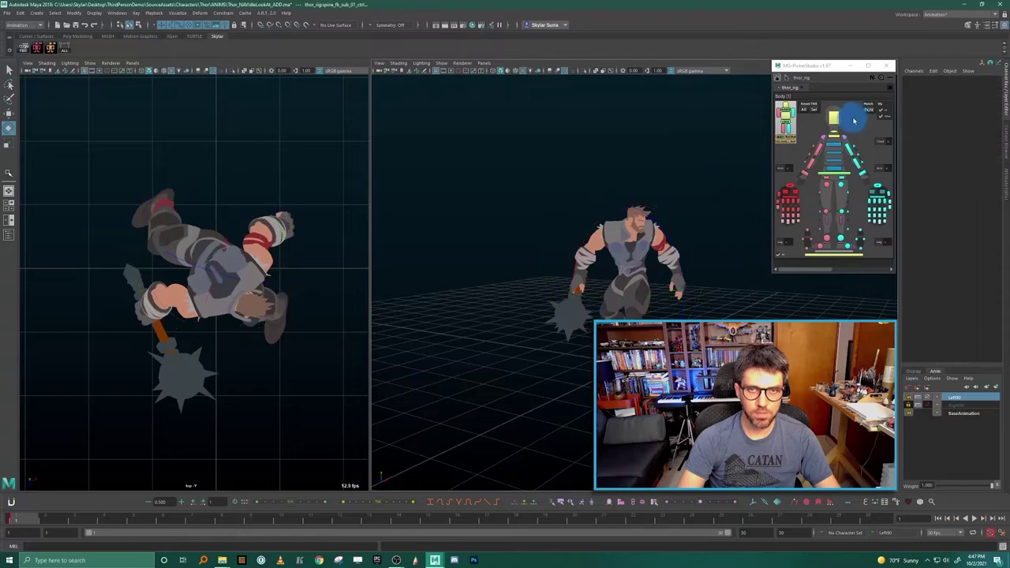
Inspect the turned head and body from several angles and compare with the base pose by muting and unmuting the Left90 layer.
click(840, 118)
alt+drag(697, 205, 627, 198)
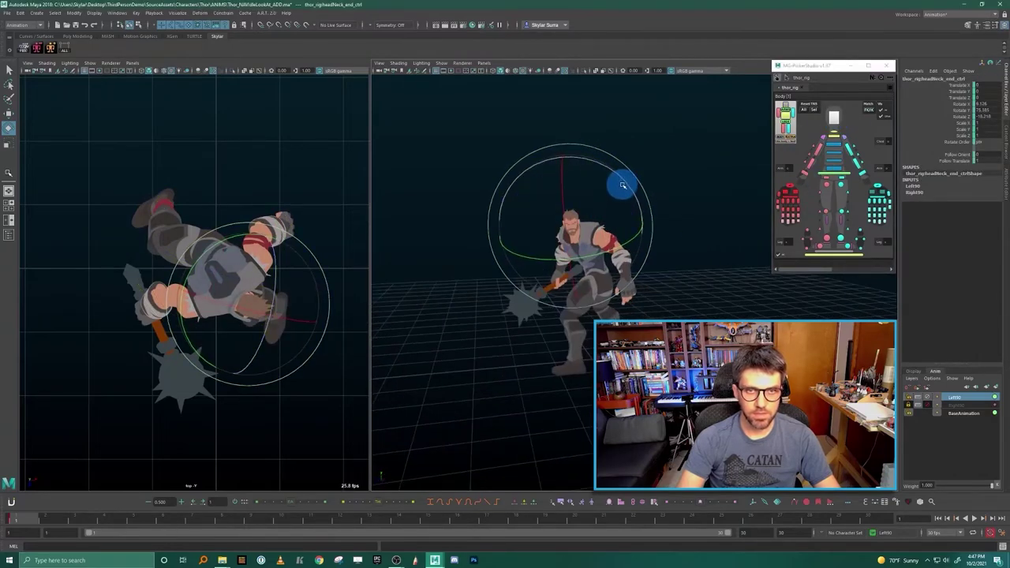
click(691, 173)
alt+drag(691, 172, 728, 308)
mouse_move(654, 293)
alt+mouse_down()
mouse_move(636, 303)
mouse_move(649, 293)
alt+mouse_up()
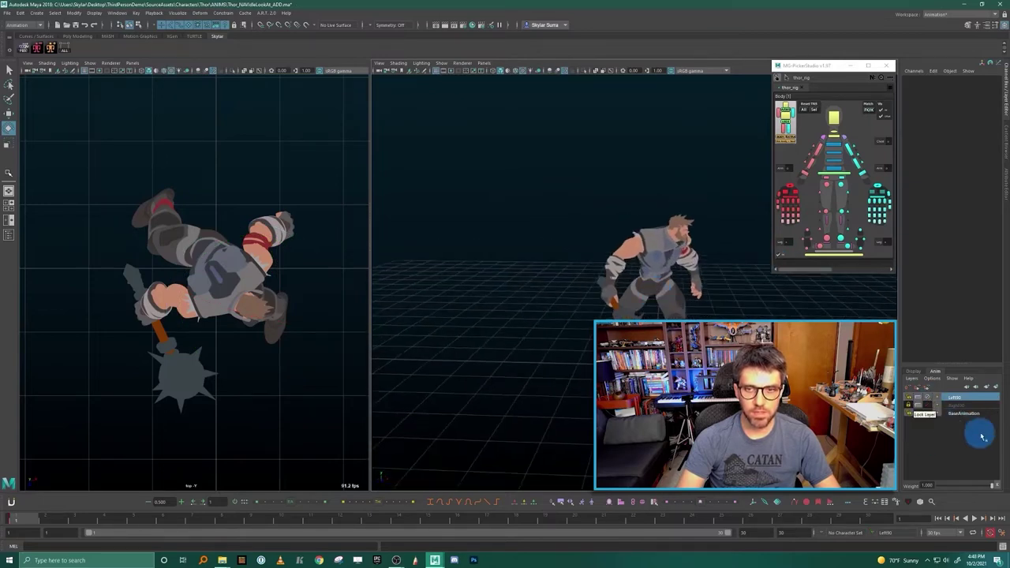
click(929, 401)
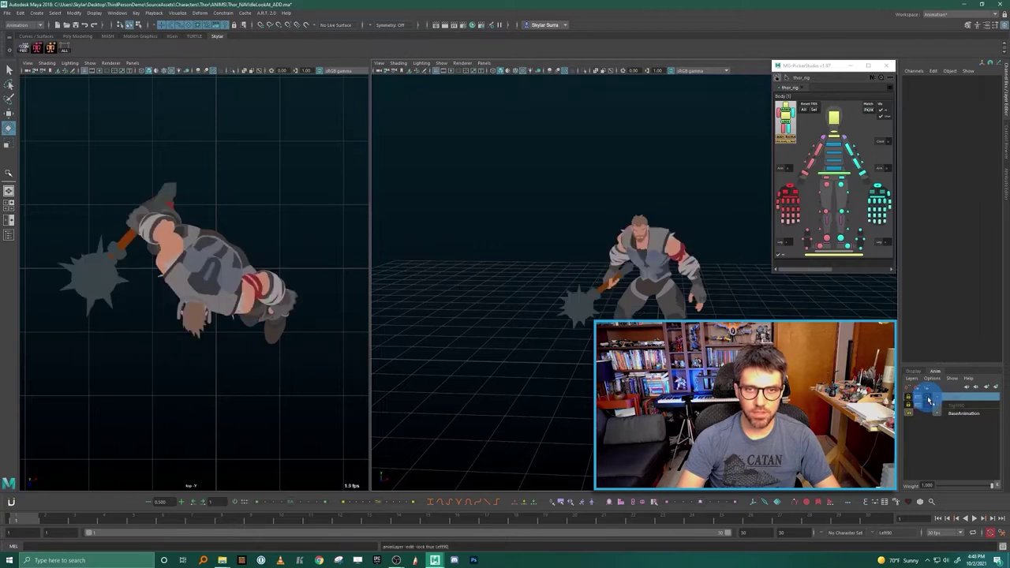
click(929, 401)
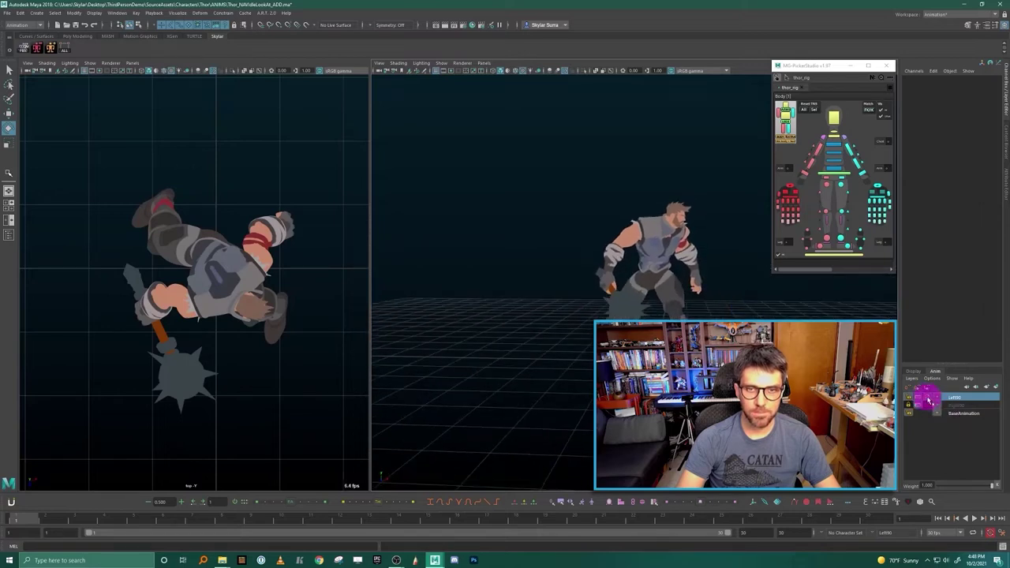
click(929, 401)
click(928, 400)
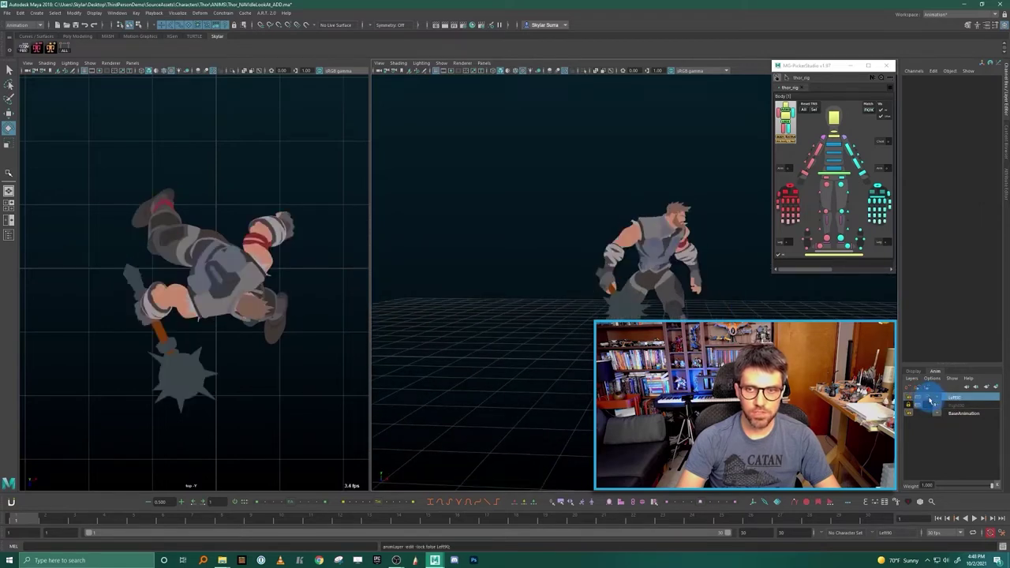
click(930, 401)
click(929, 400)
Tilt the two lower middle spine controls further in the side view, to a Rotate X of about 14.9.
click(819, 184)
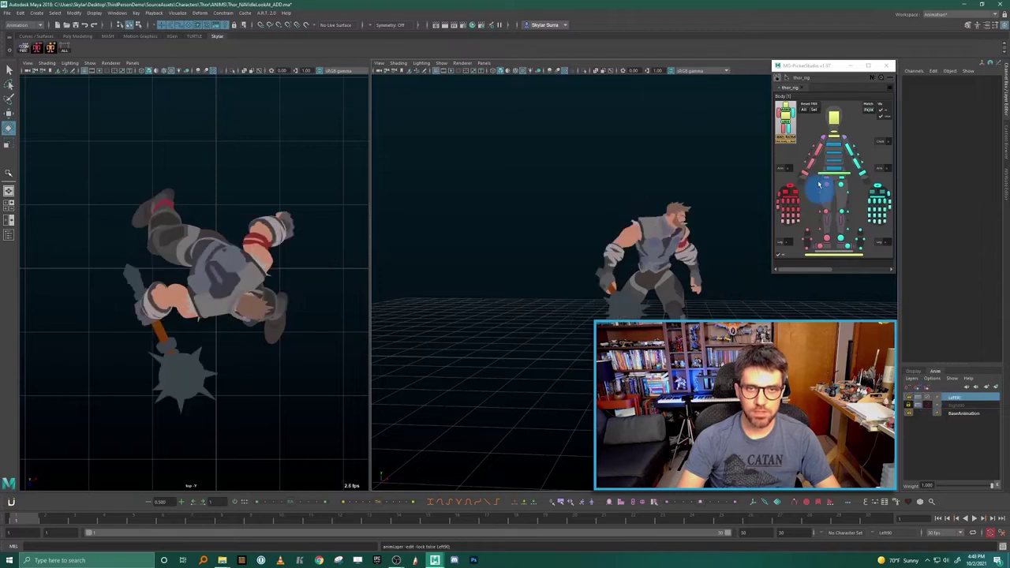
drag(836, 156, 827, 168)
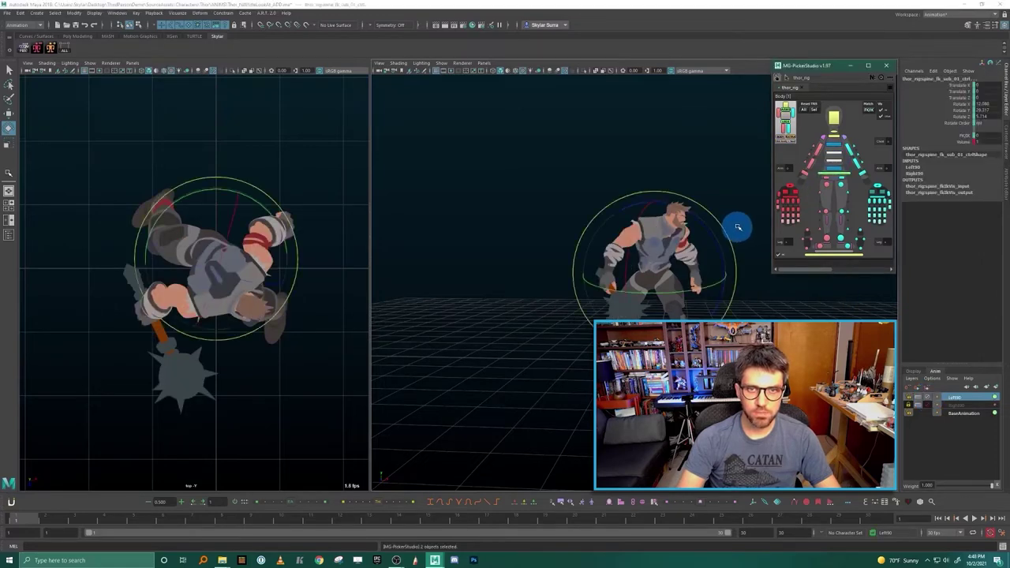
drag(720, 224, 714, 220)
Undo a small tilt tried on the upper spine control (sub_03) and turn it to a Rotate Y of about 19.3 instead.
click(838, 144)
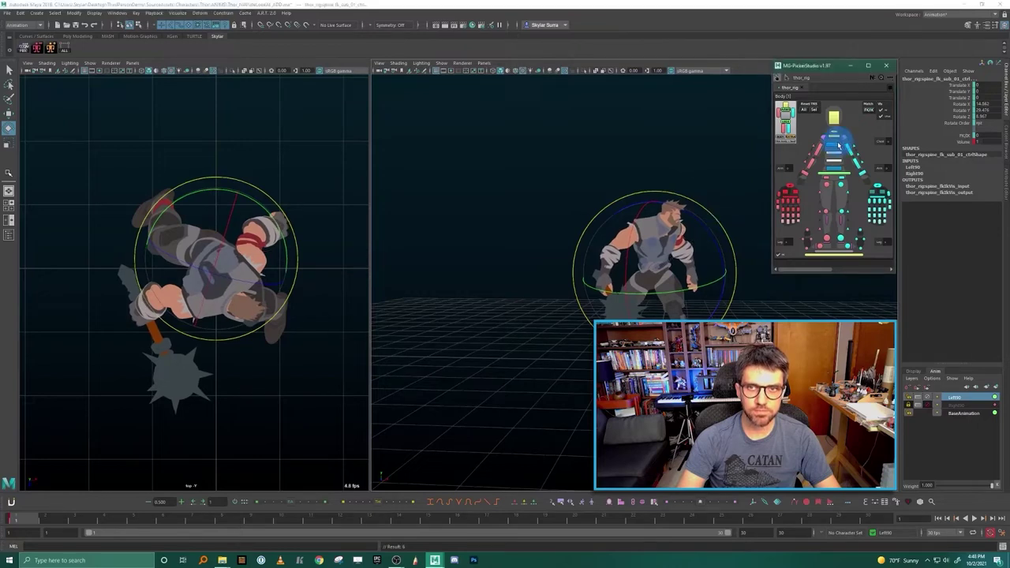
click(838, 144)
drag(728, 210, 728, 216)
key(ctrl+z)
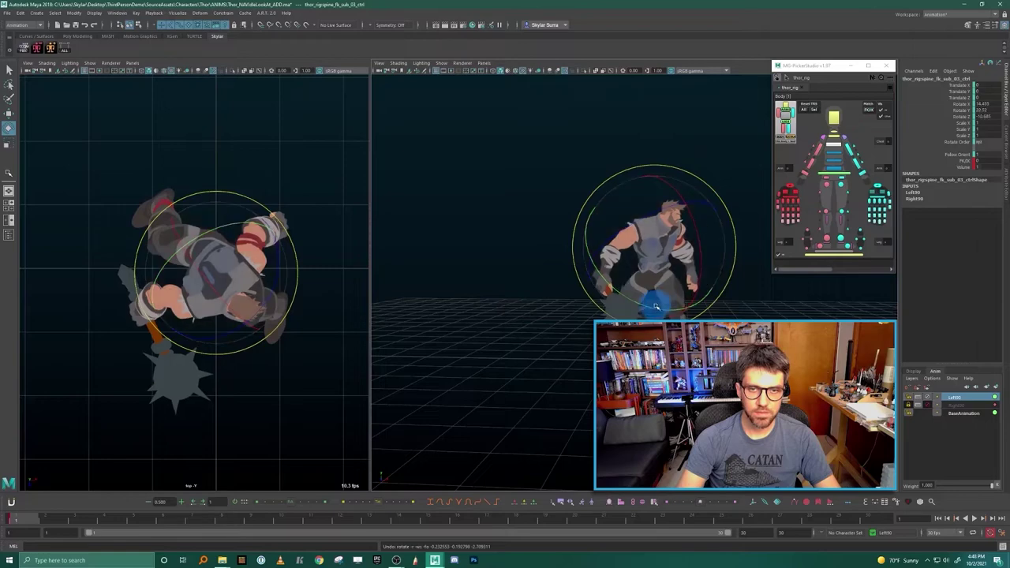
drag(648, 308, 704, 301)
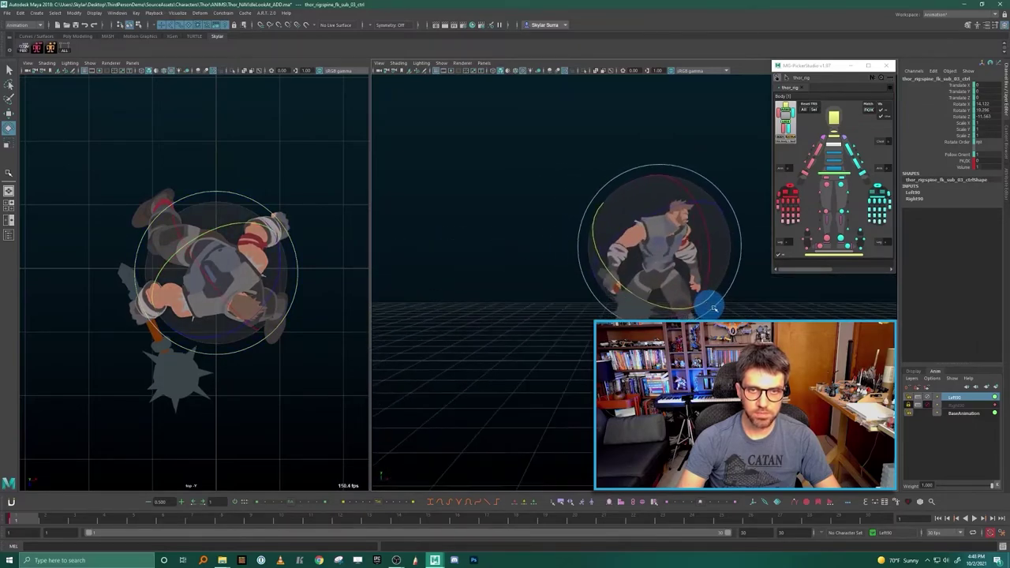
Compare the left look pose with the base pose by repeatedly muting and unmuting the Left90 layer.
click(930, 400)
click(930, 400)
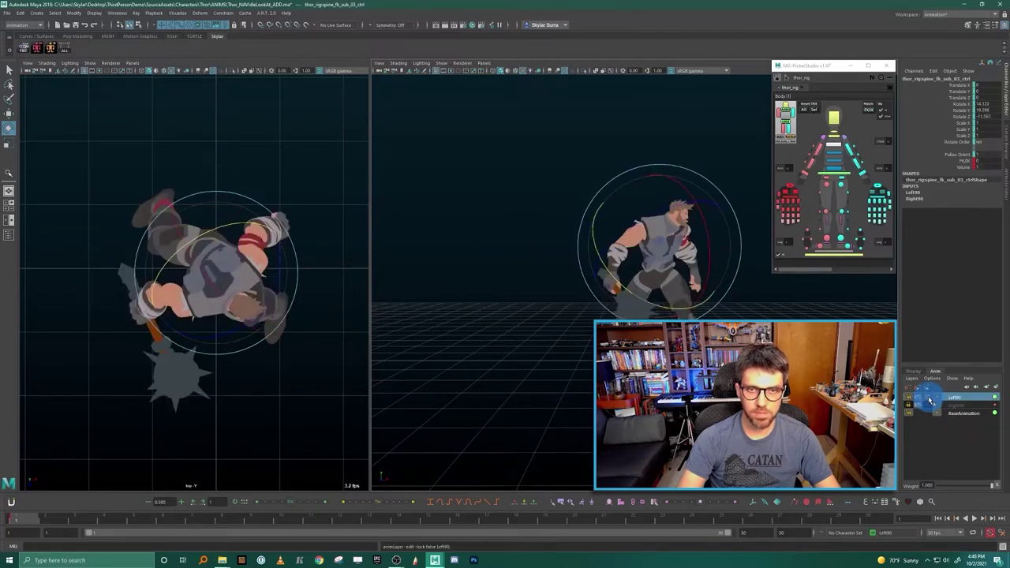
click(930, 400)
click(930, 400)
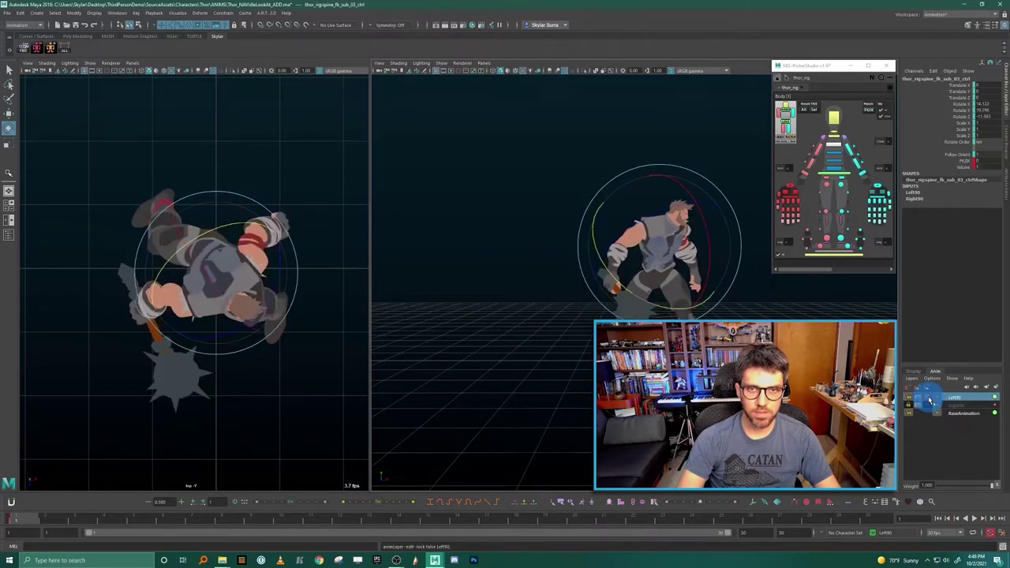
click(930, 400)
click(930, 400)
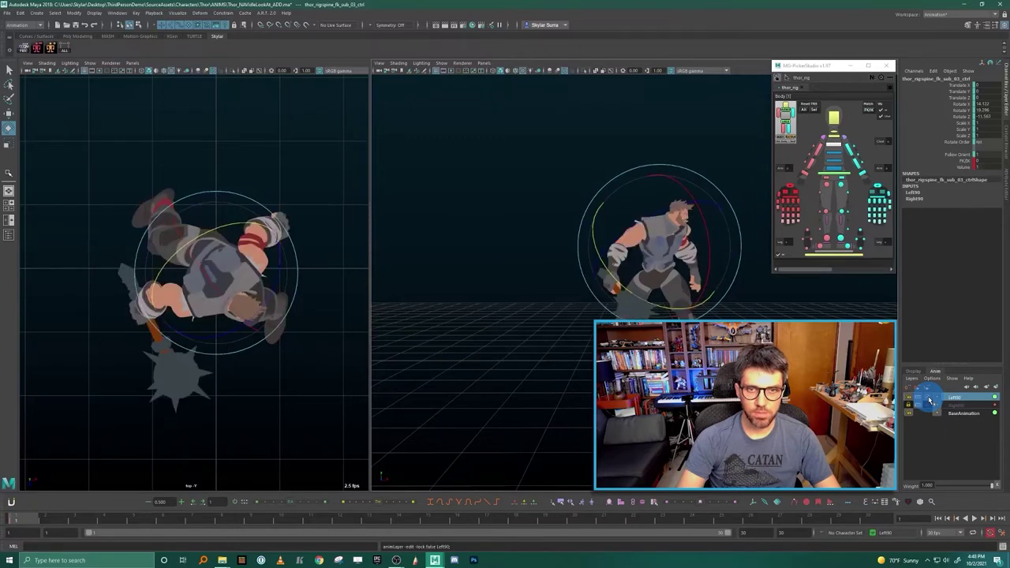
click(930, 400)
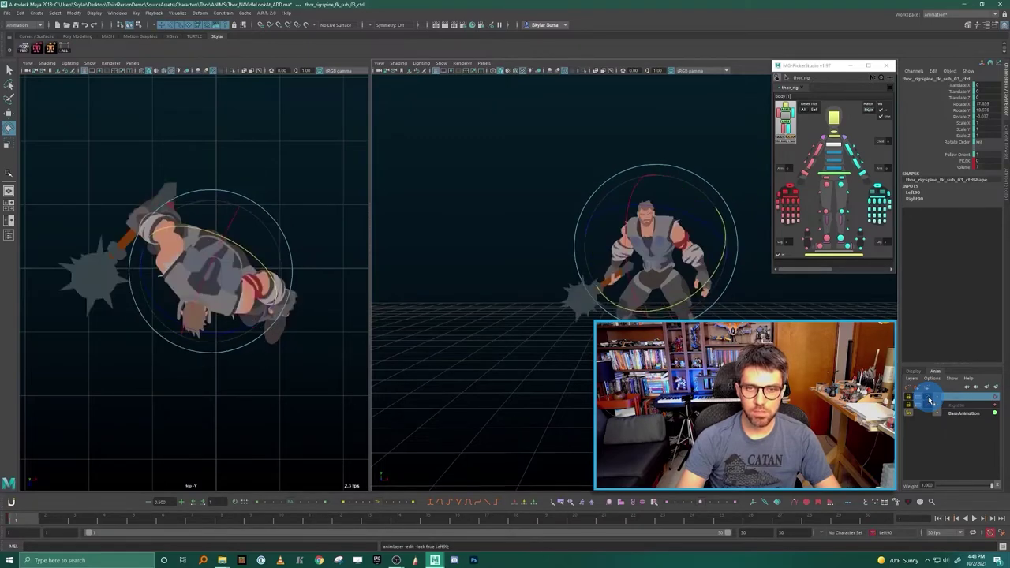
click(930, 400)
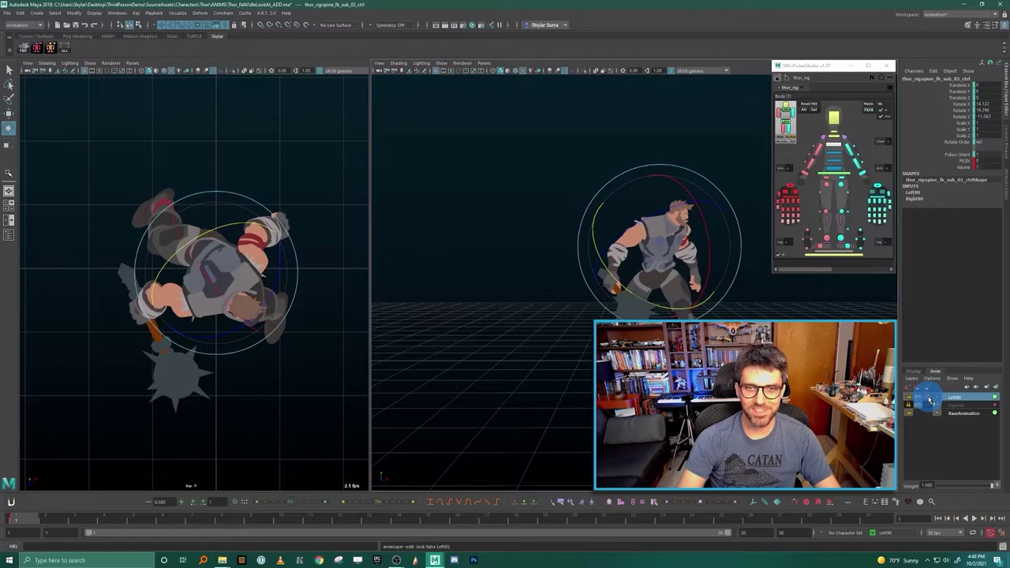
click(930, 400)
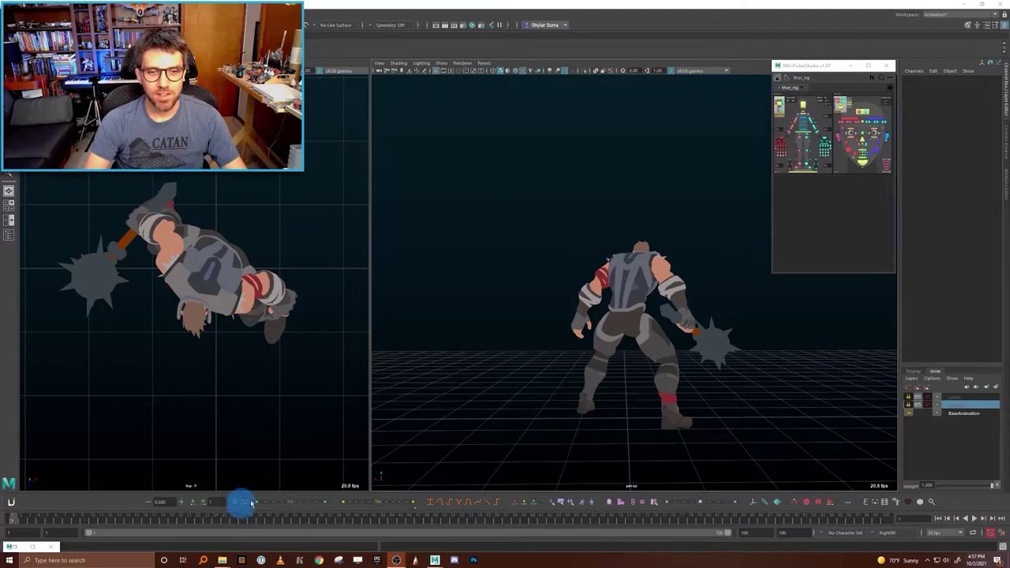
Unmute the Left90 layer and inspect the left look pose from several angles around the character.
click(929, 401)
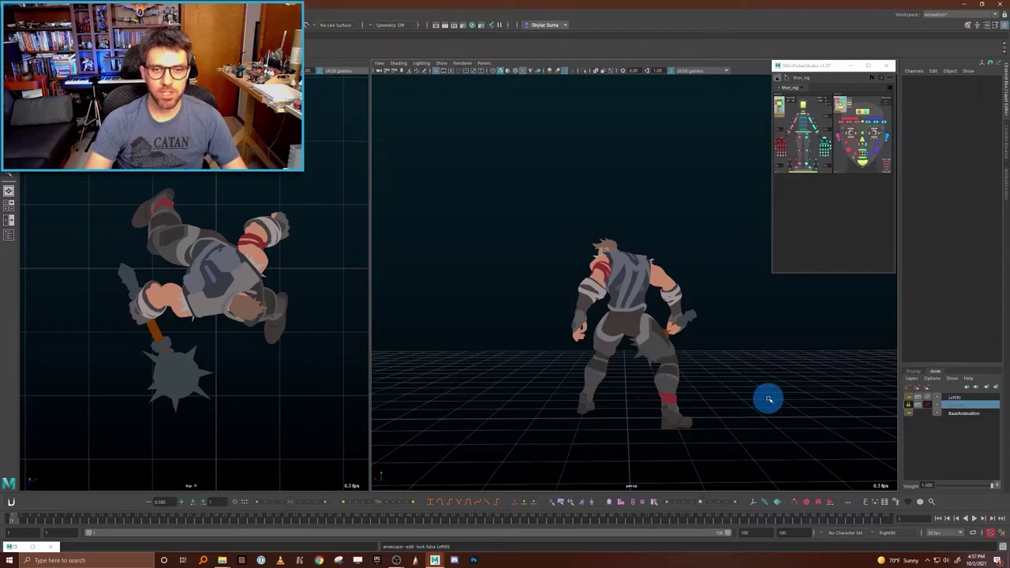
alt+drag(763, 396, 674, 414)
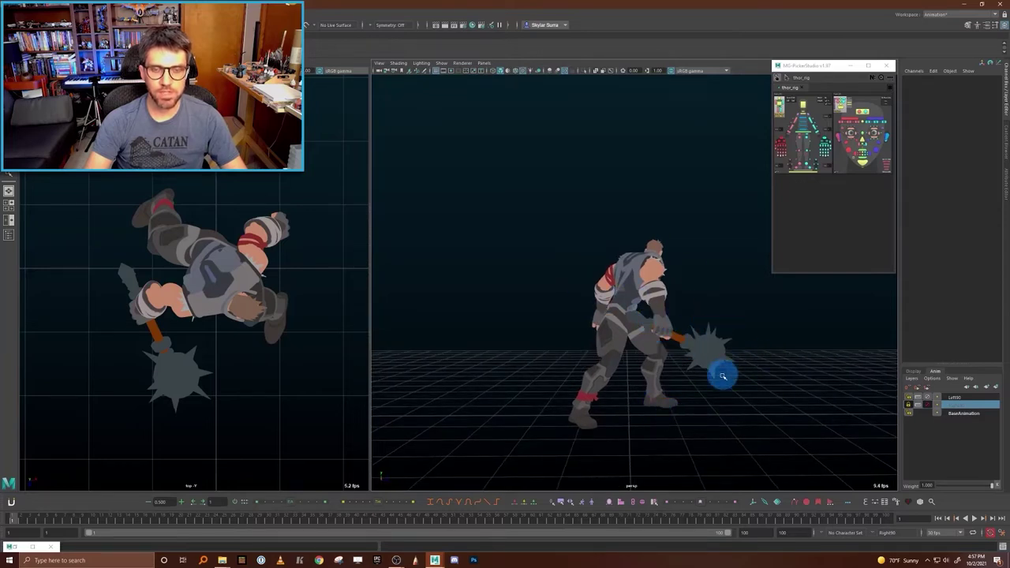
mouse_move(694, 418)
alt+right_down()
mouse_move(690, 405)
mouse_move(713, 379)
mouse_move(705, 406)
alt+right_up()
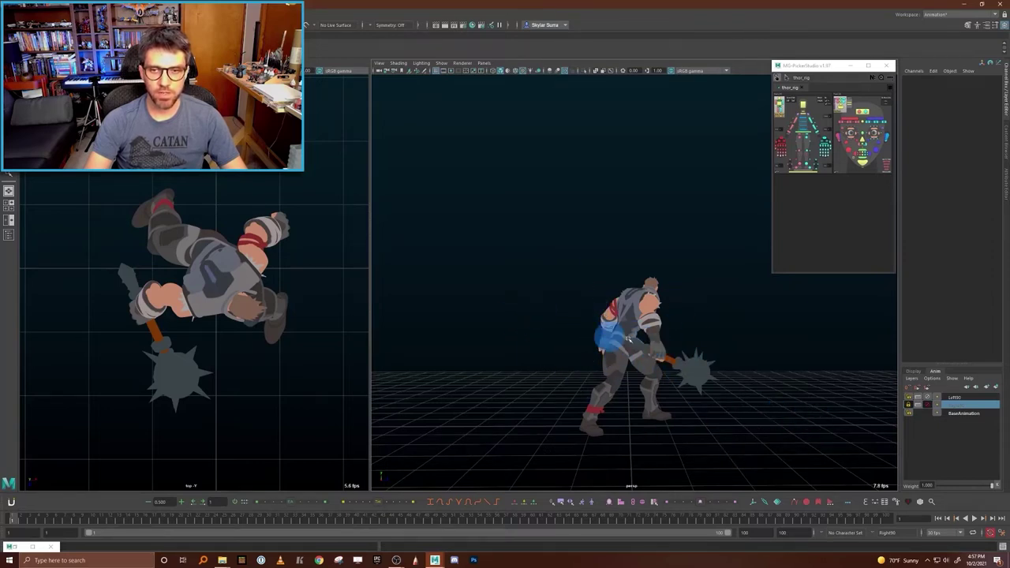
Mute the Left90 layer, unmute Right90, and inspect the right look pose from several angles.
click(928, 410)
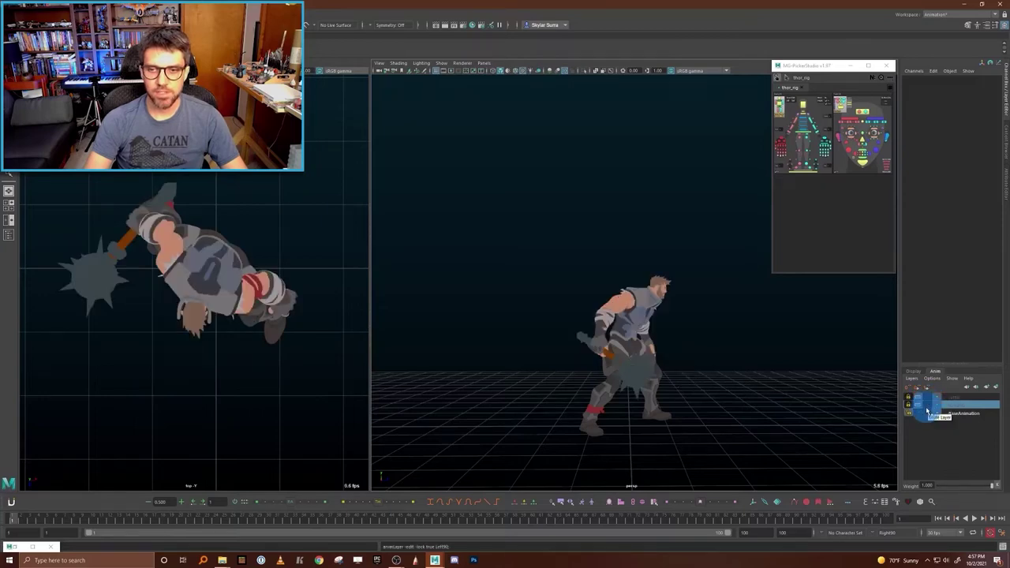
click(928, 410)
alt+drag(559, 413, 658, 416)
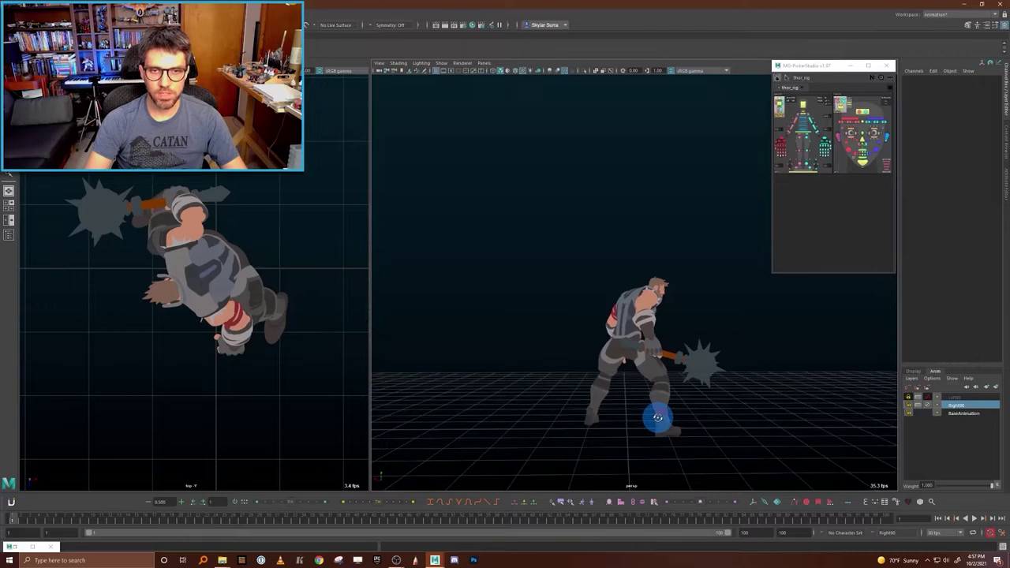
alt+drag(602, 429, 686, 435)
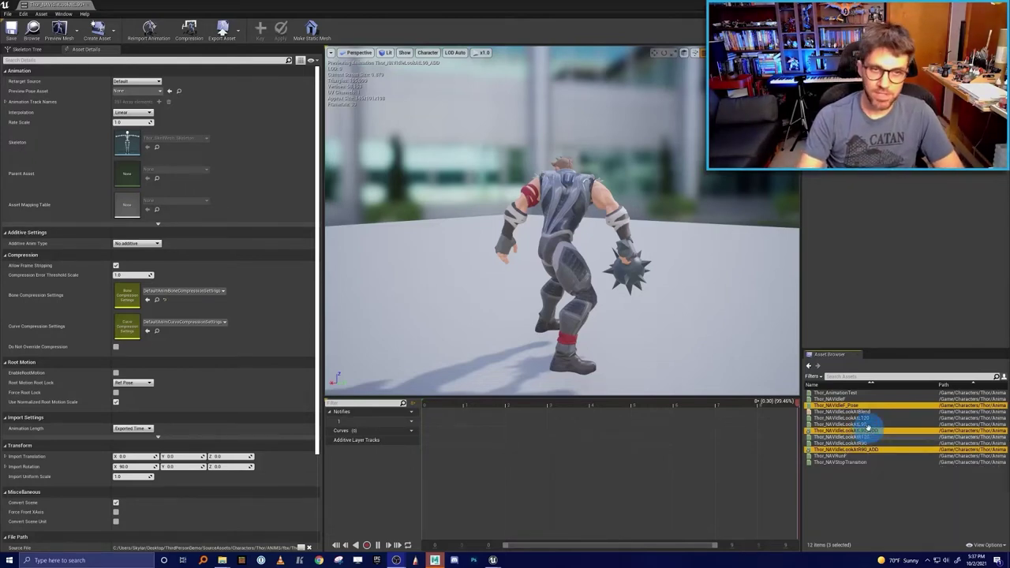
Switch to Unreal Engine and preview the imported Thor_NAVIdleLookAtL90_ADD and Thor_NAVIdleLookAtR90_ADD animations.
mouse_move(867, 427)
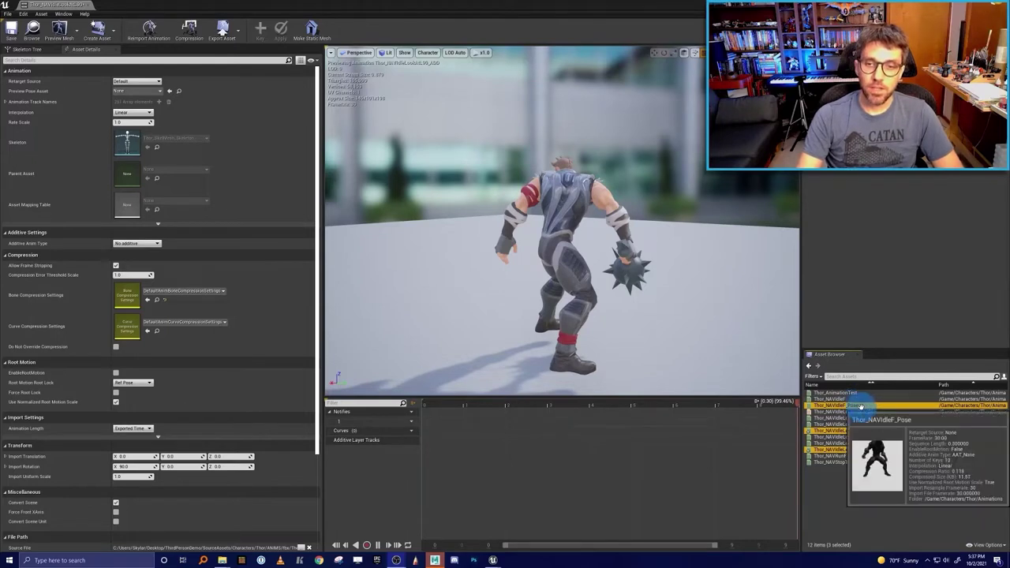
mouse_move(856, 404)
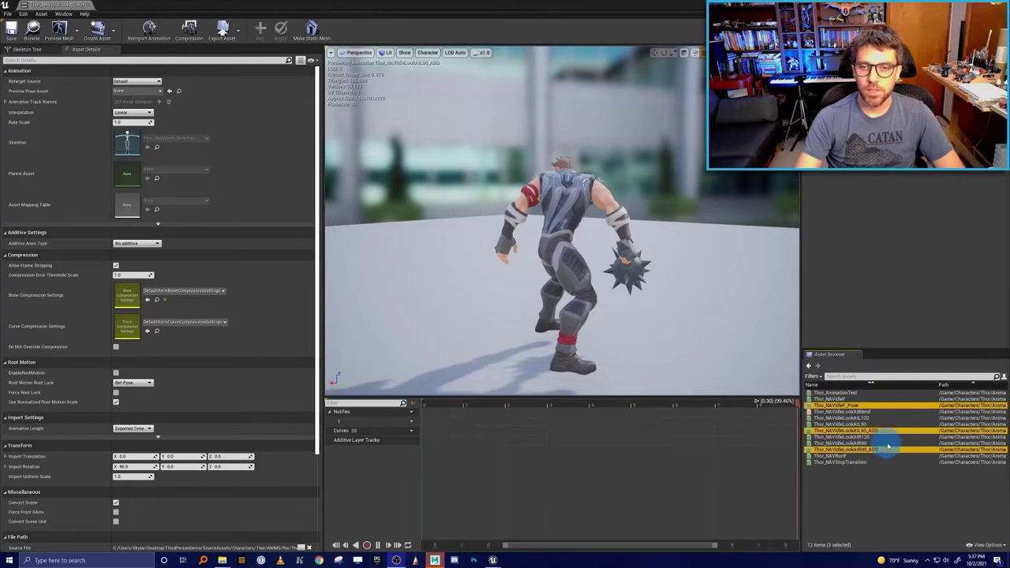
click(876, 430)
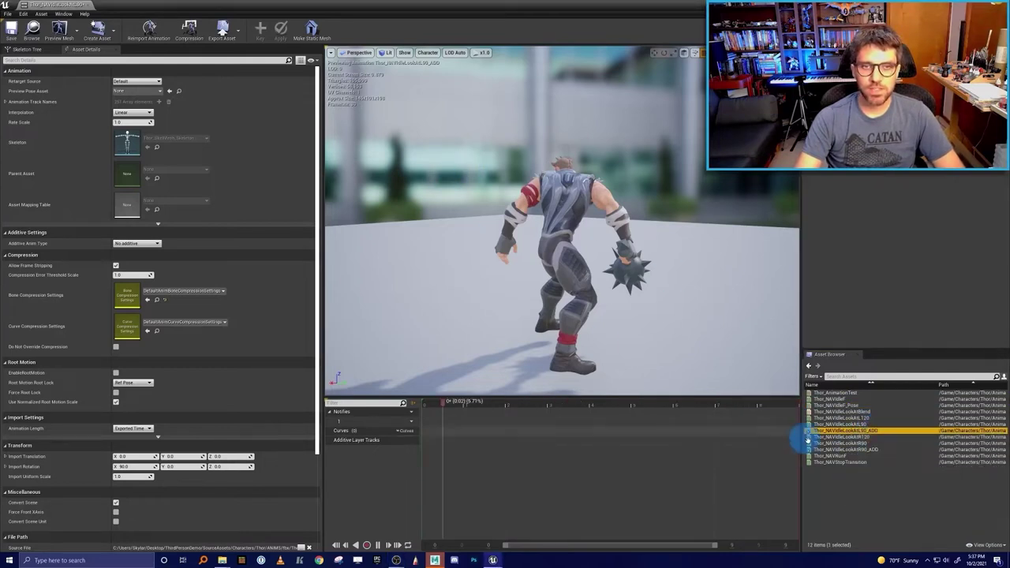
click(868, 448)
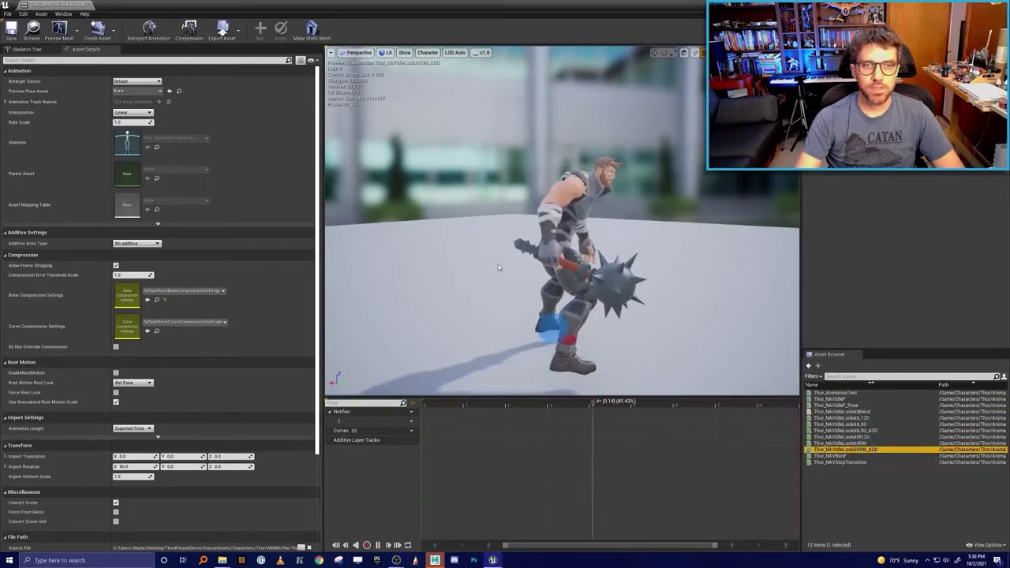
drag(670, 263, 640, 306)
Open Thor_NAVIdleLookAtL90_ADD and set its additive animation type to Local Space.
click(870, 430)
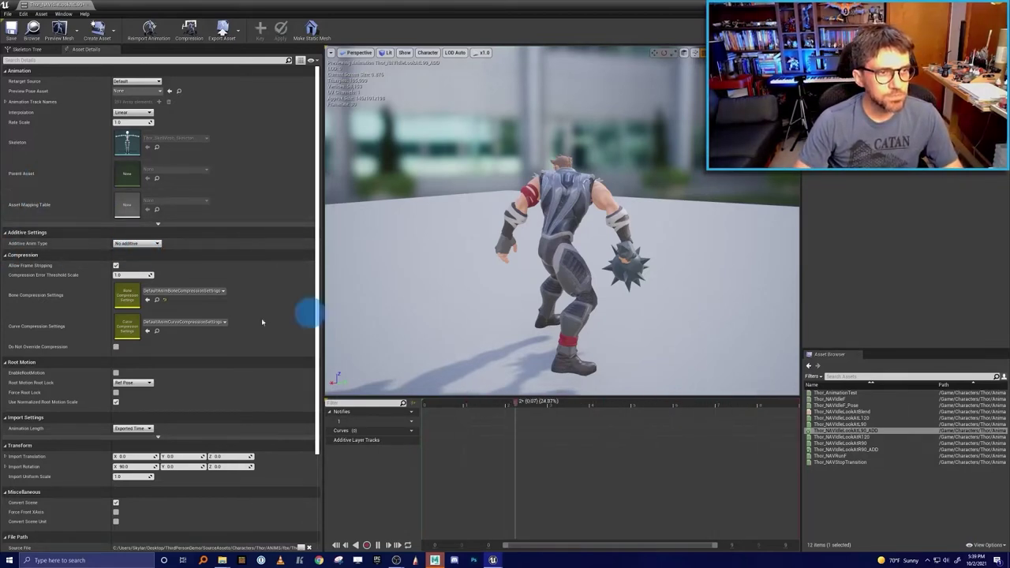
click(140, 243)
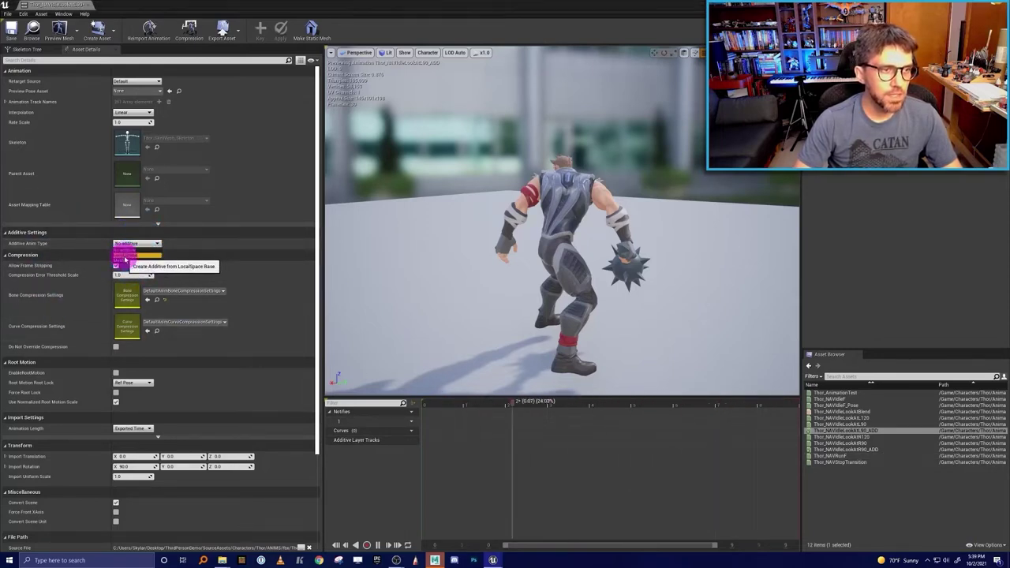
click(124, 258)
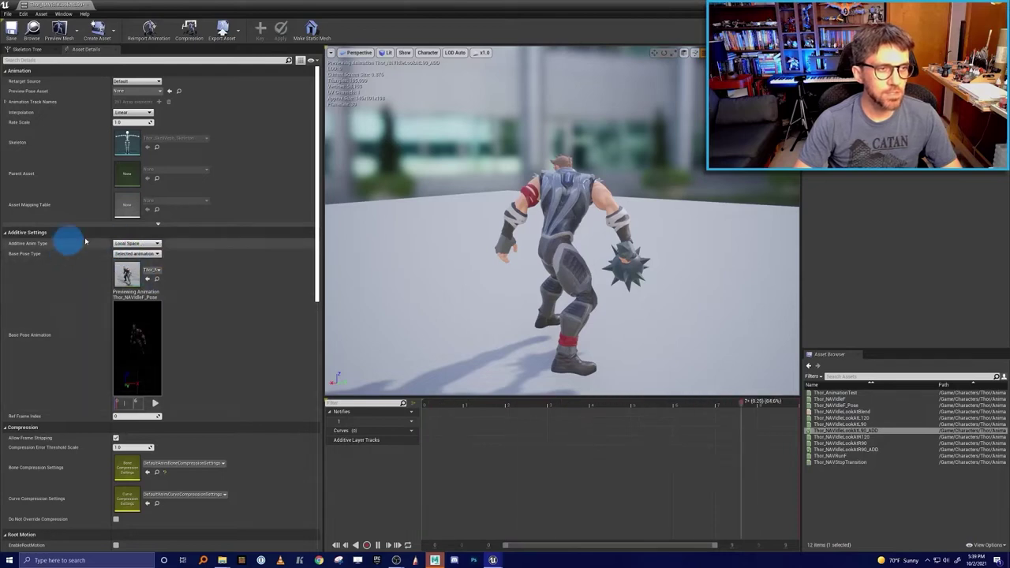
Try the skeleton reference pose as the base pose type, and return it to the selected animation frame.
click(136, 253)
click(132, 274)
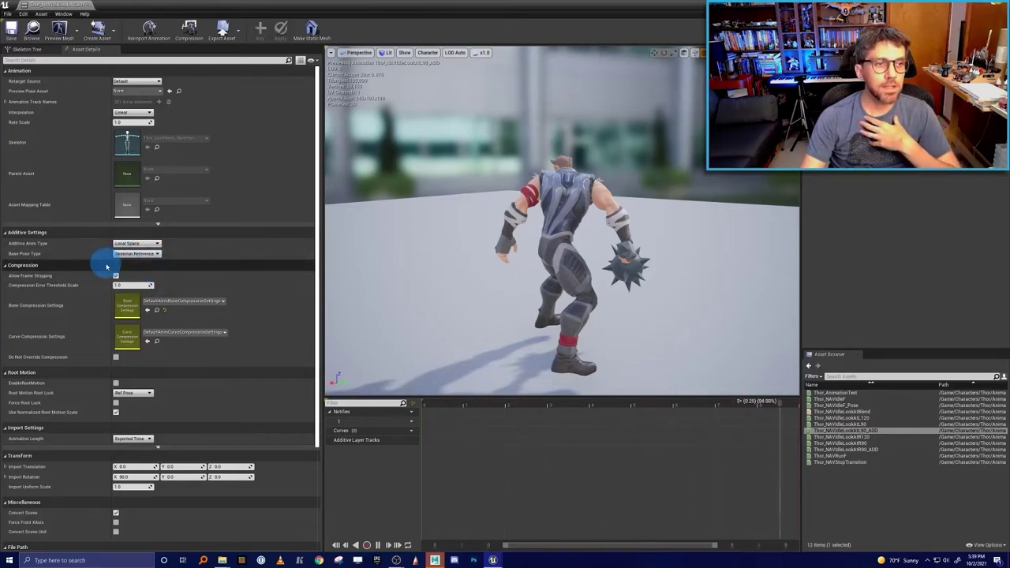
click(139, 254)
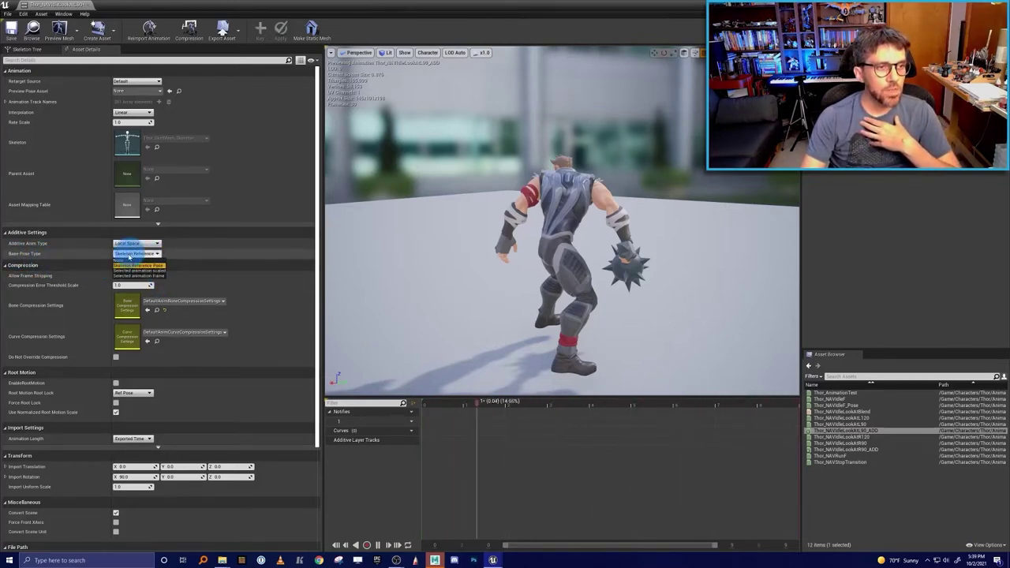
click(157, 276)
Review the available base pose animations and the preview and frame settings of the assigned Thor_NAVIdleF_Pose.
click(152, 273)
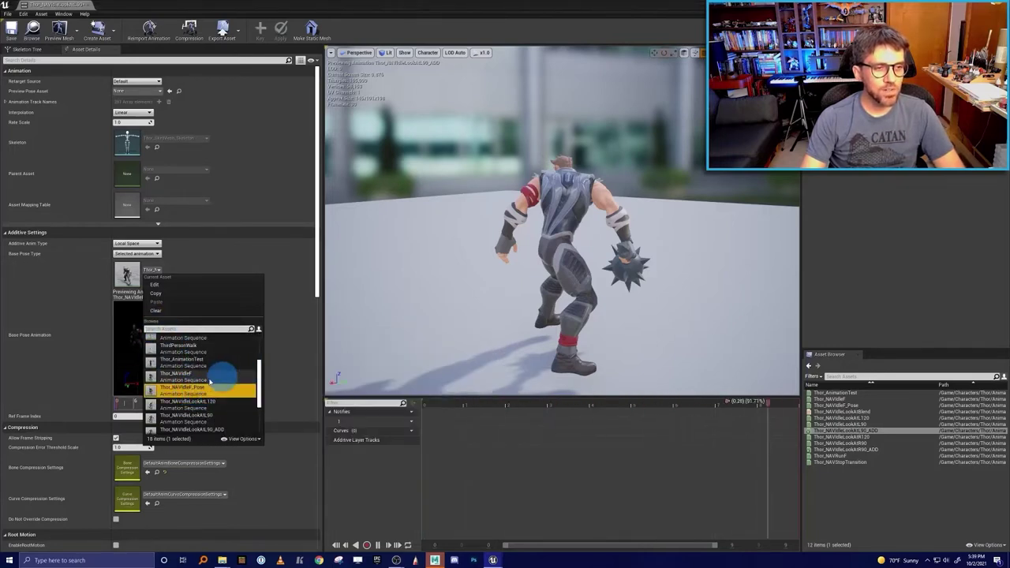
click(209, 260)
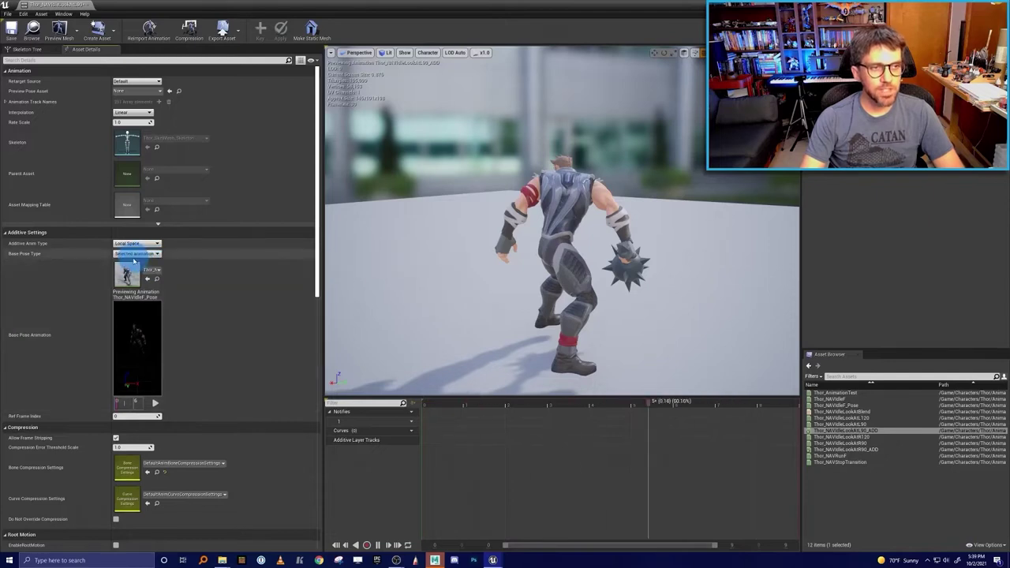
click(129, 341)
click(121, 405)
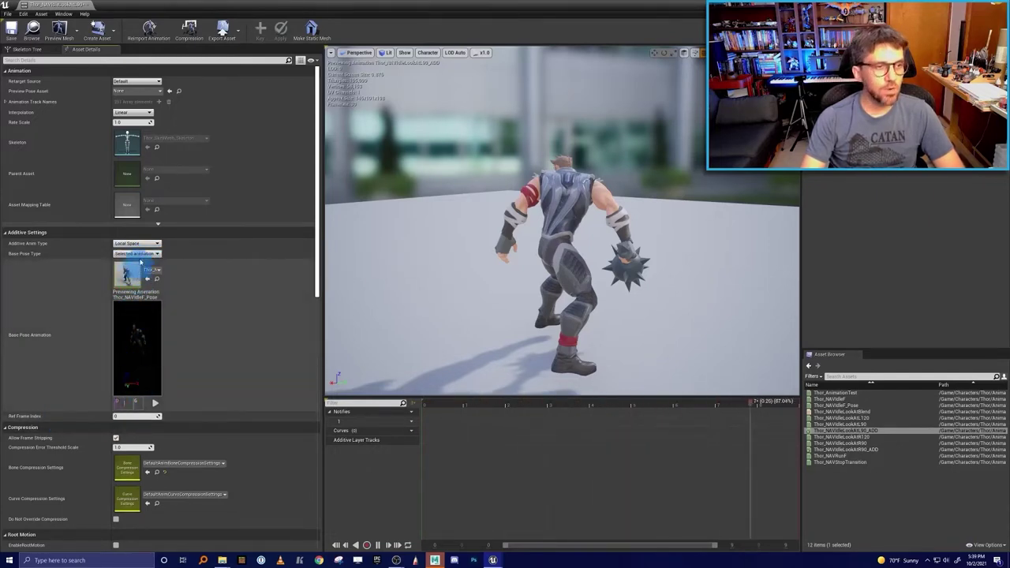
click(130, 414)
click(131, 406)
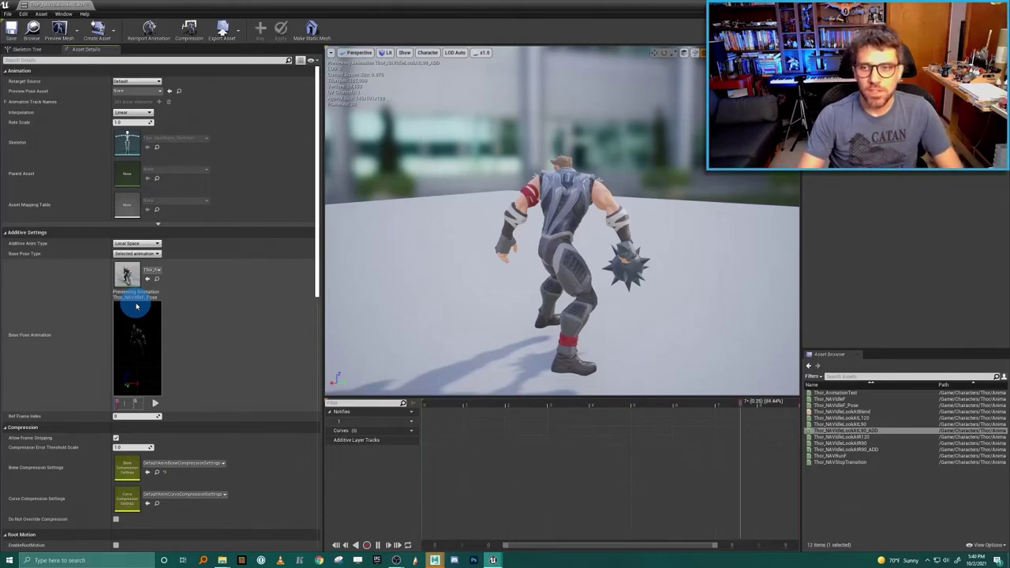
click(1001, 183)
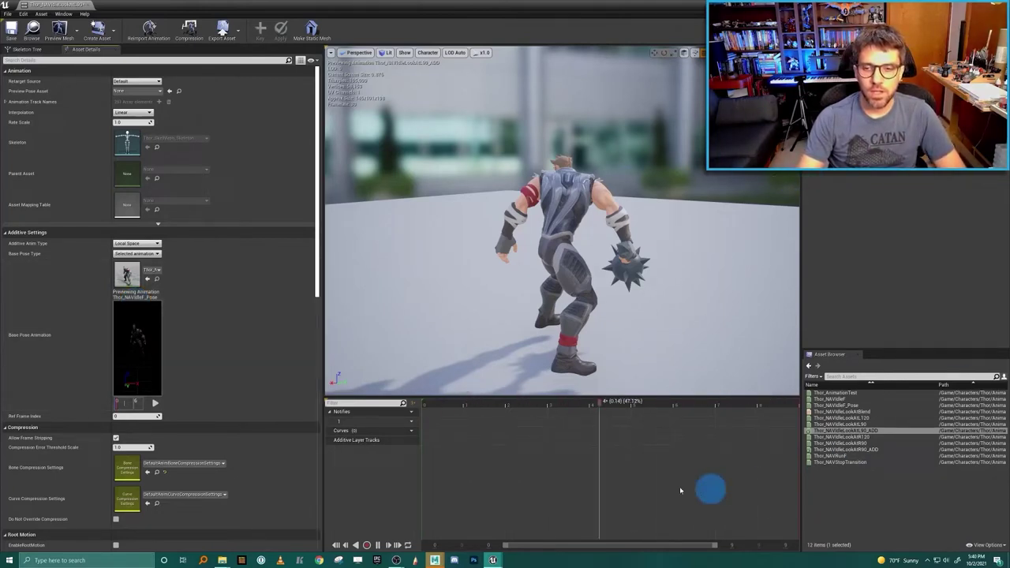
Make Thor_NAVIdleLookAtR90_ADD a Local Space additive with Thor_NAVIdleF_Pose as its base pose animation.
double_click(874, 448)
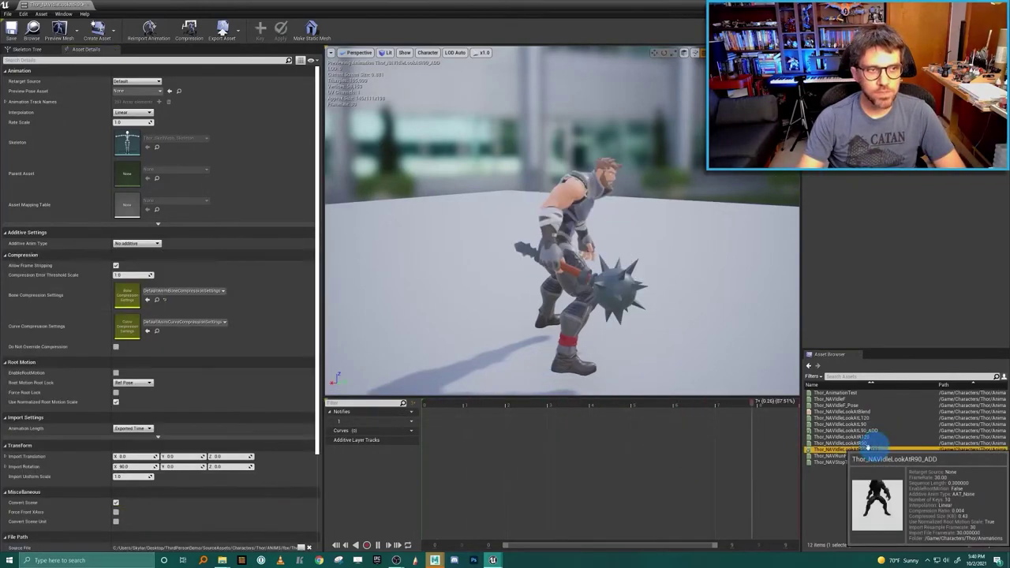
click(129, 243)
click(136, 254)
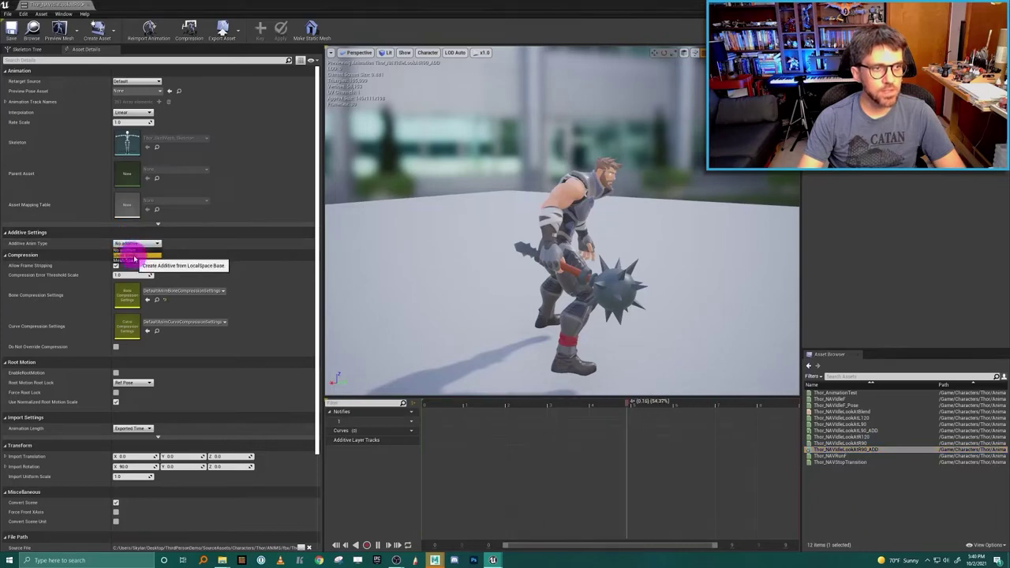
click(153, 272)
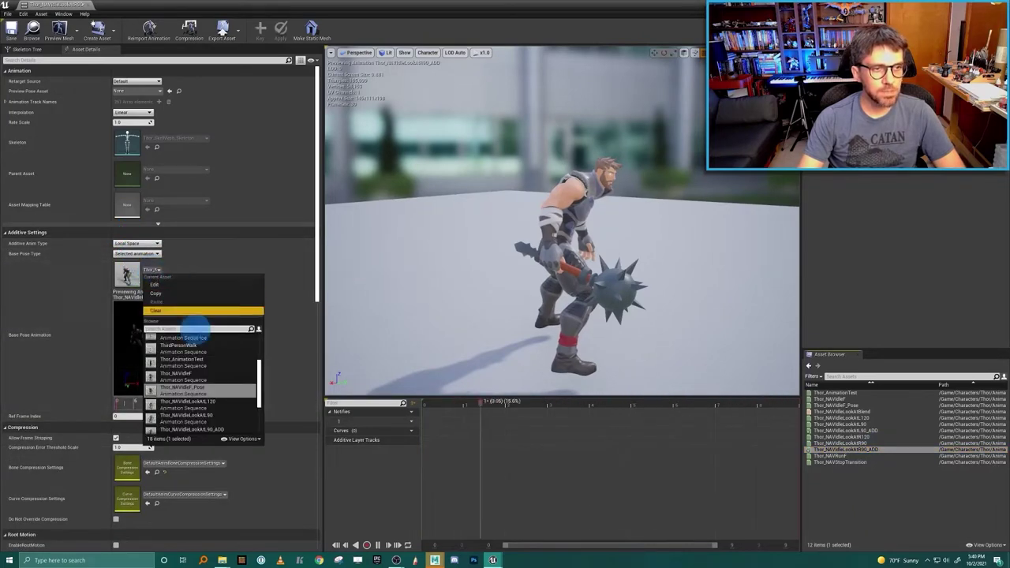
click(221, 393)
click(280, 239)
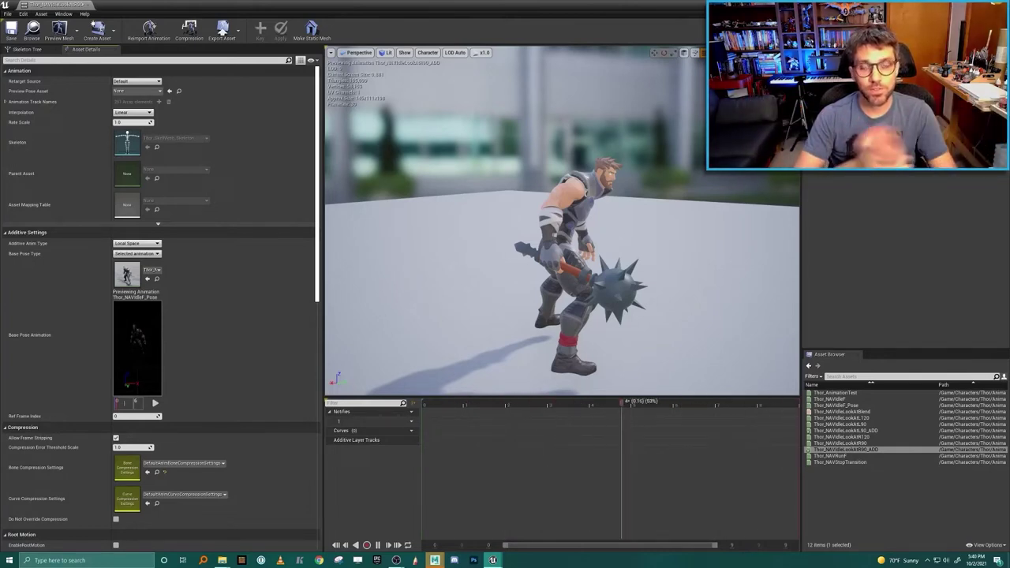
Switch to the Content Browser's Thor Animations folder and look through the creation and asset actions offered for Thor_NAVIdleLookAtL90_ADD.
drag(1009, 347, 811, 1)
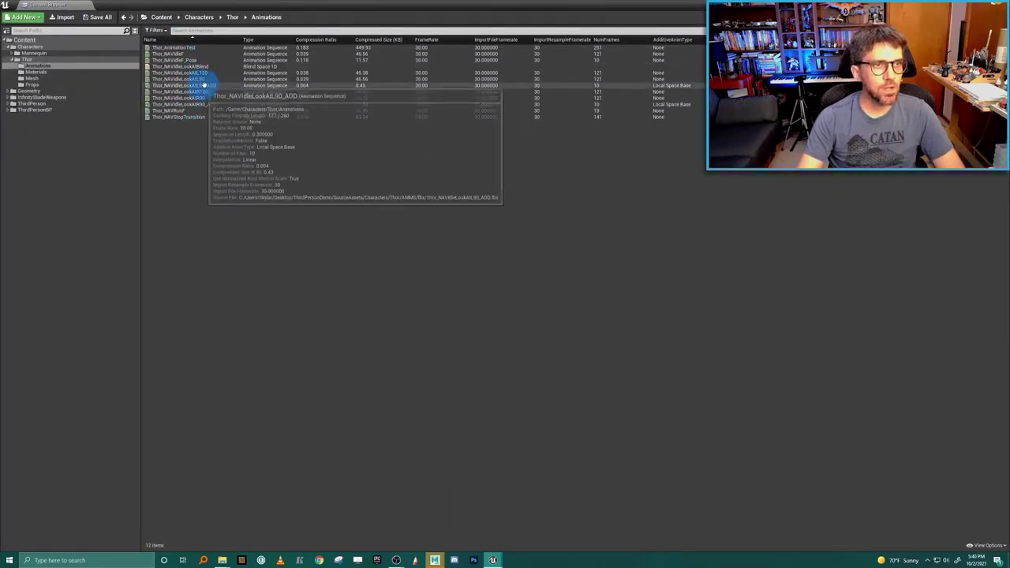
right_click(207, 86)
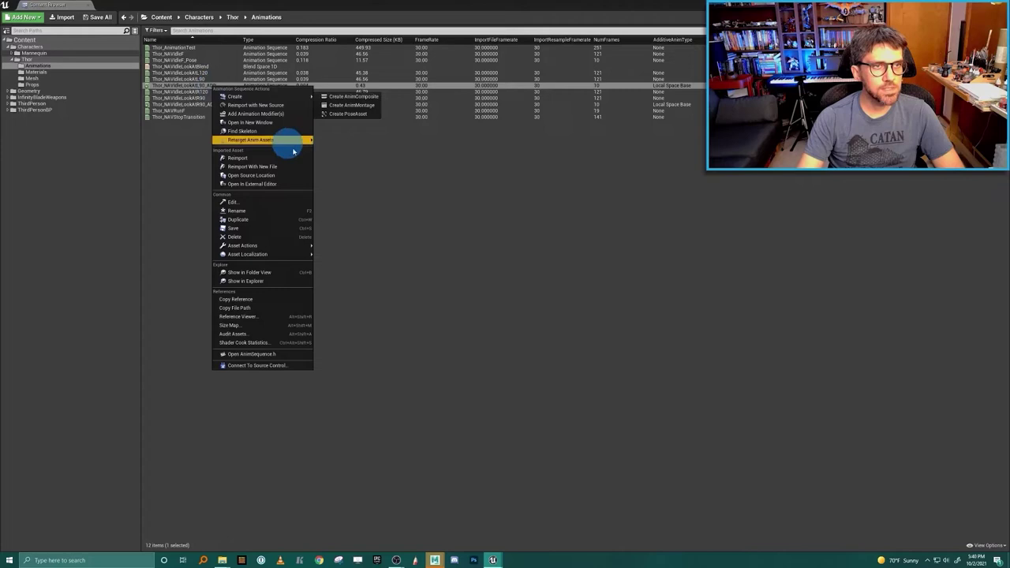
mouse_move(292, 94)
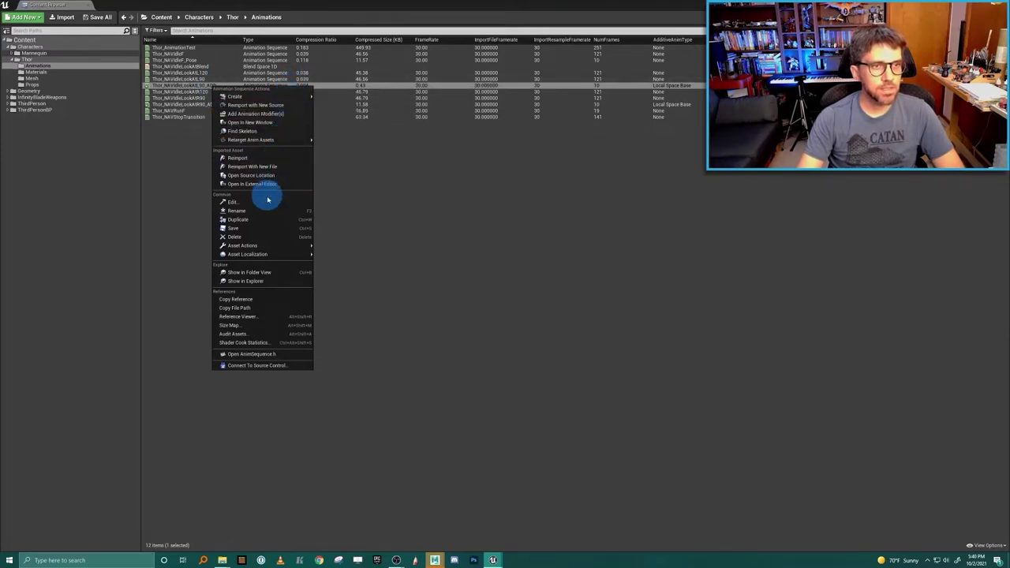
mouse_move(241, 245)
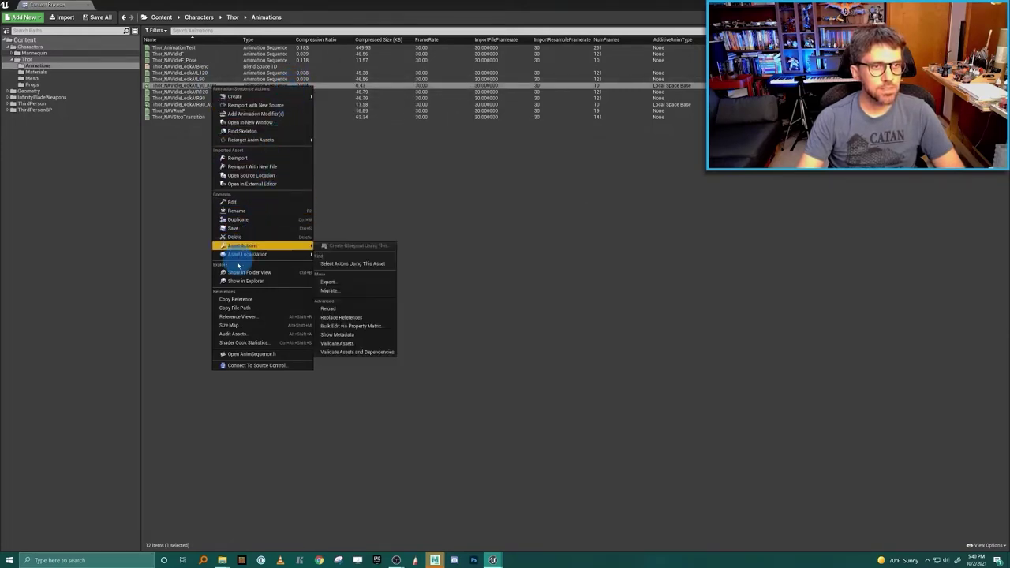
click(192, 165)
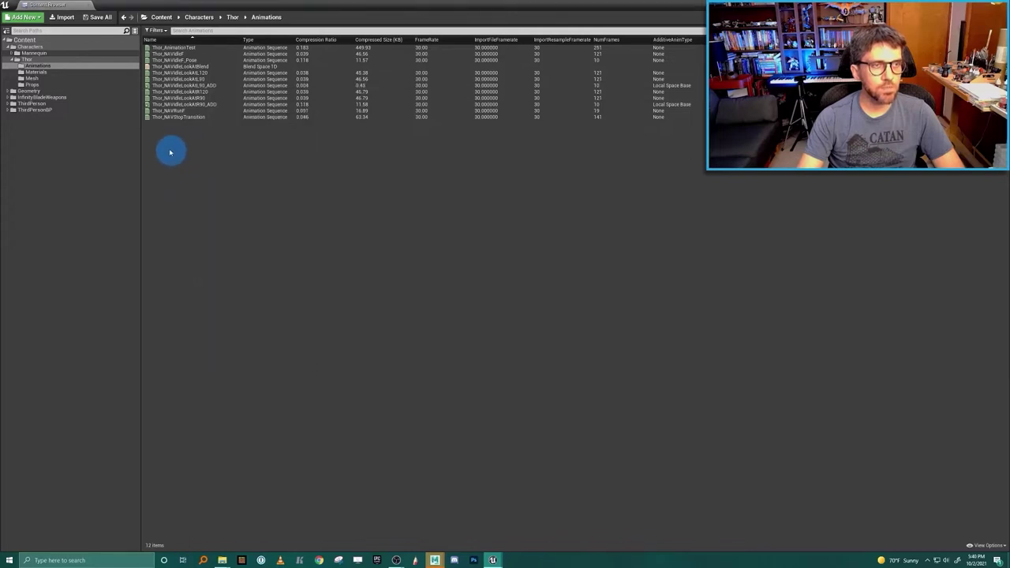
Create a Blend Space 1D on Thor_SkelMesh_Skeleton in the Thor Animations folder, name it Thor_NavIdleLookAtBlend_ADD, and save it.
right_click(180, 145)
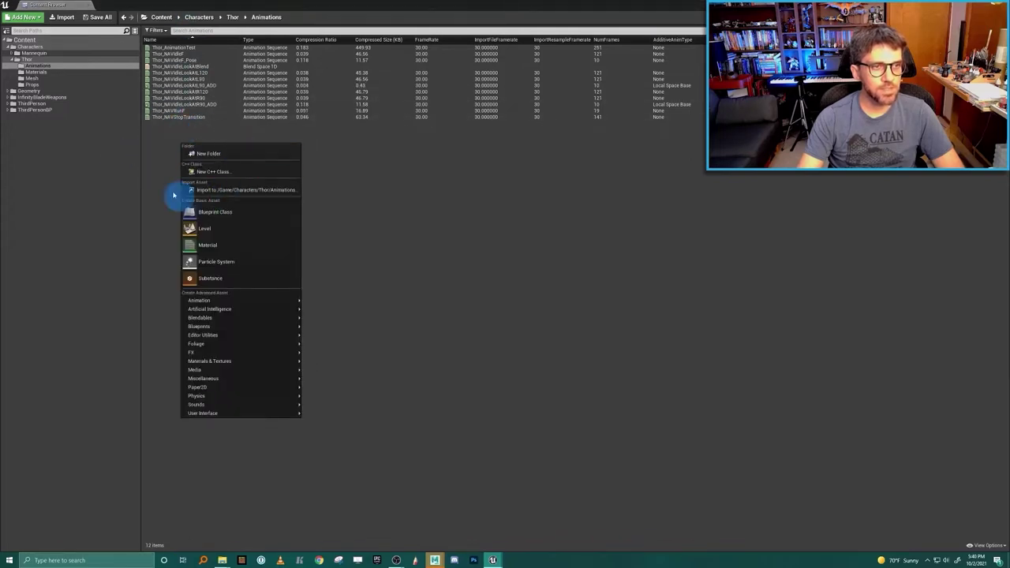
mouse_move(246, 299)
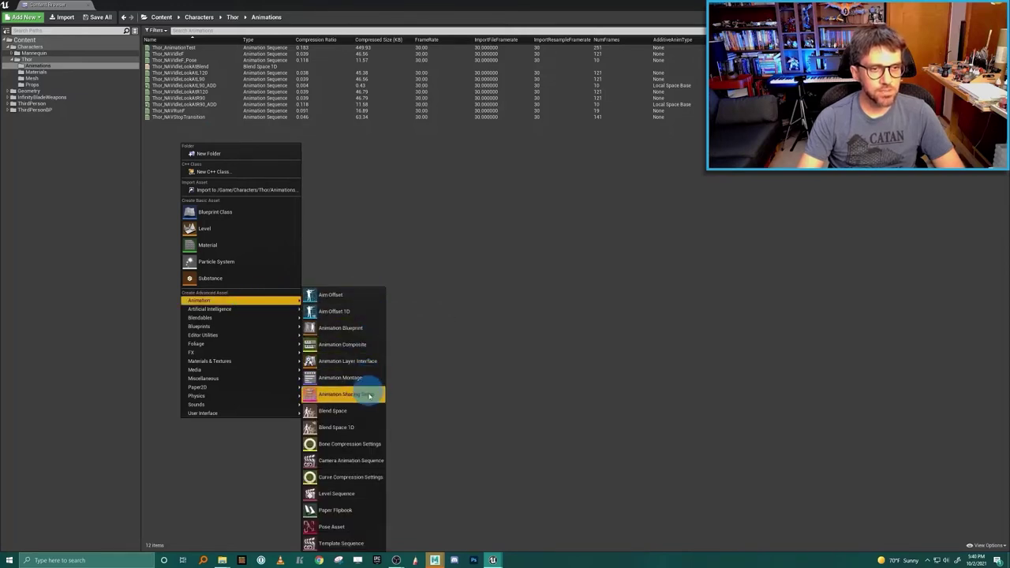
click(364, 429)
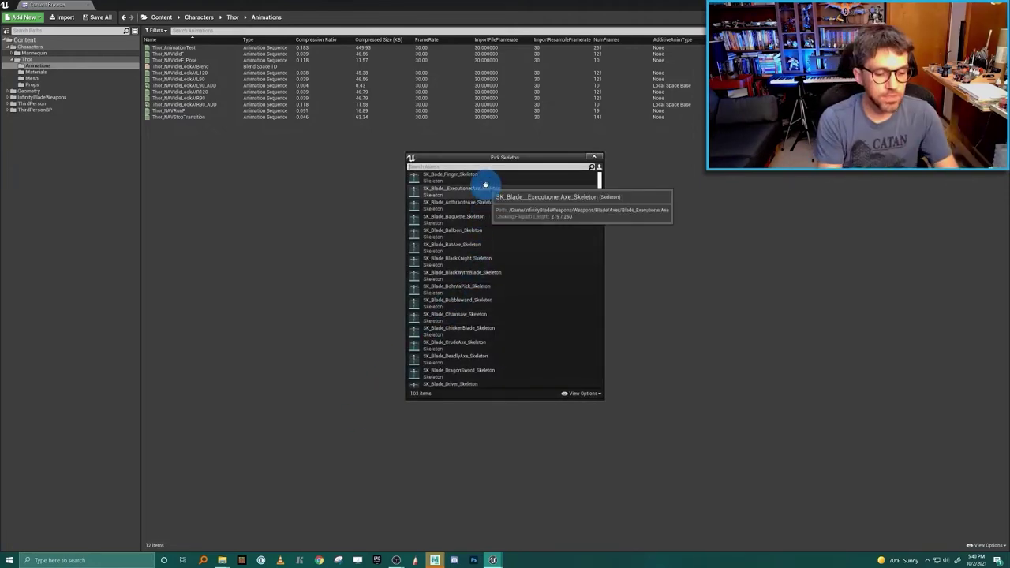
text(thor)
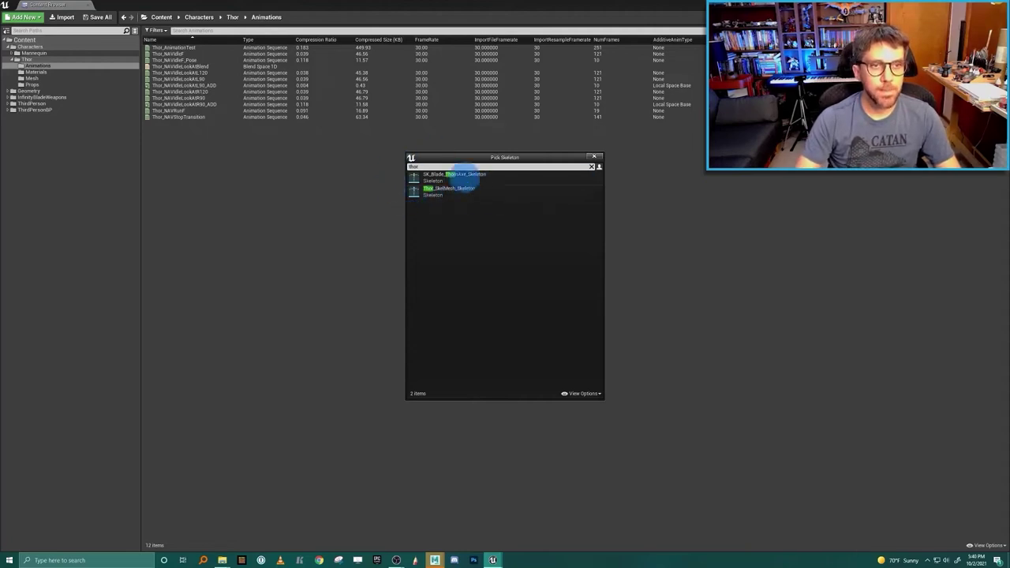
click(462, 190)
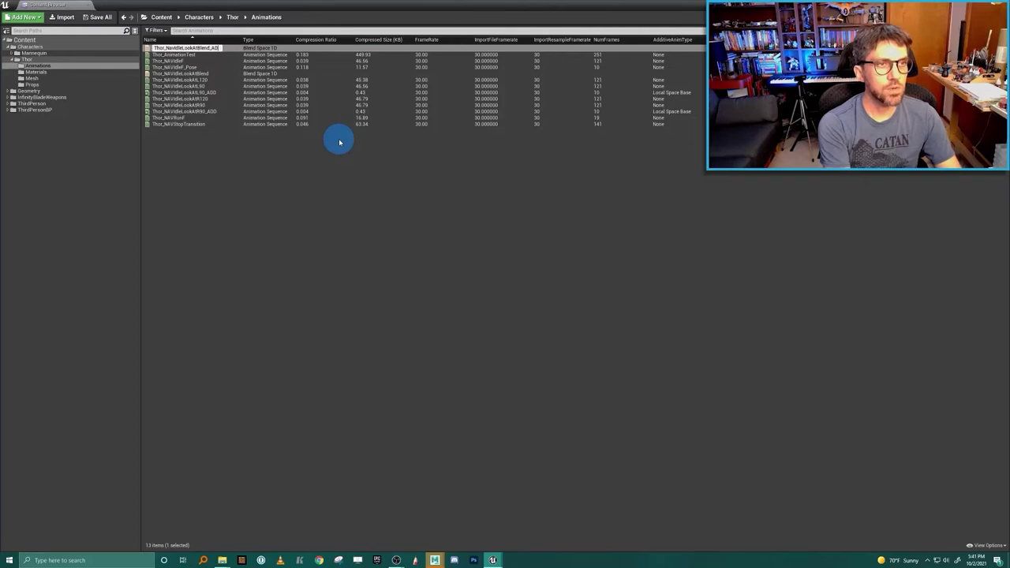
key(Return)
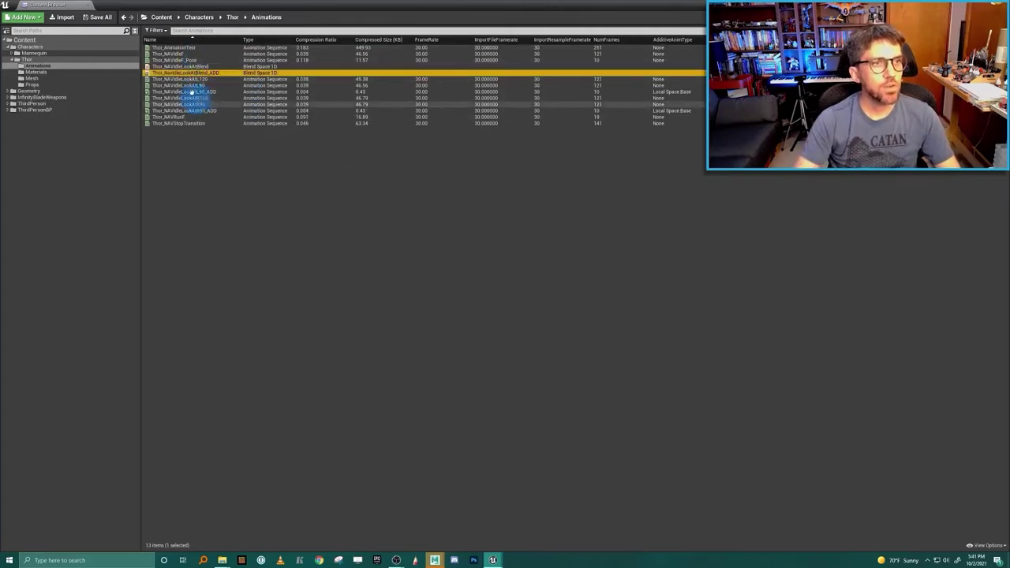
right_click(208, 72)
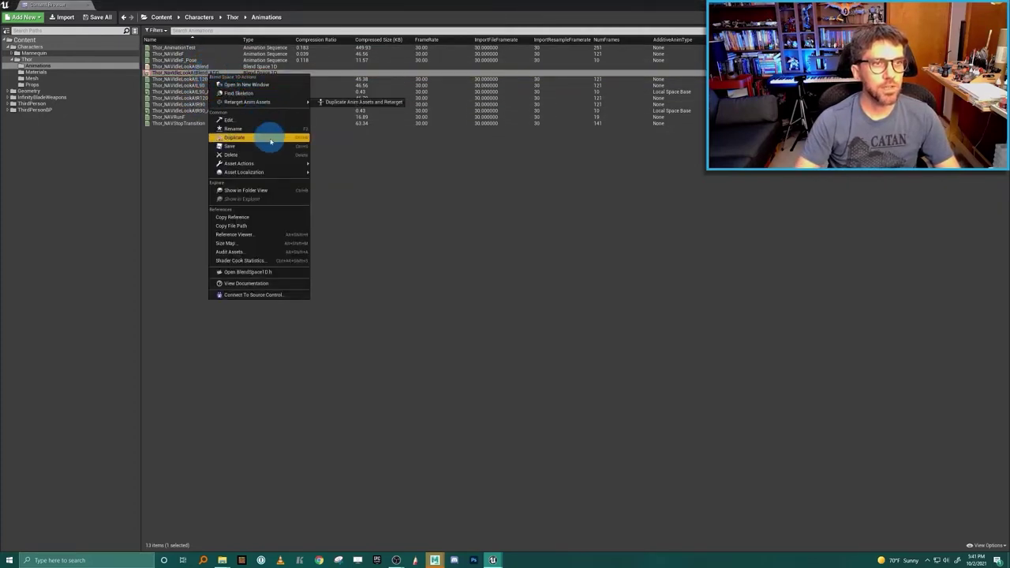
click(267, 146)
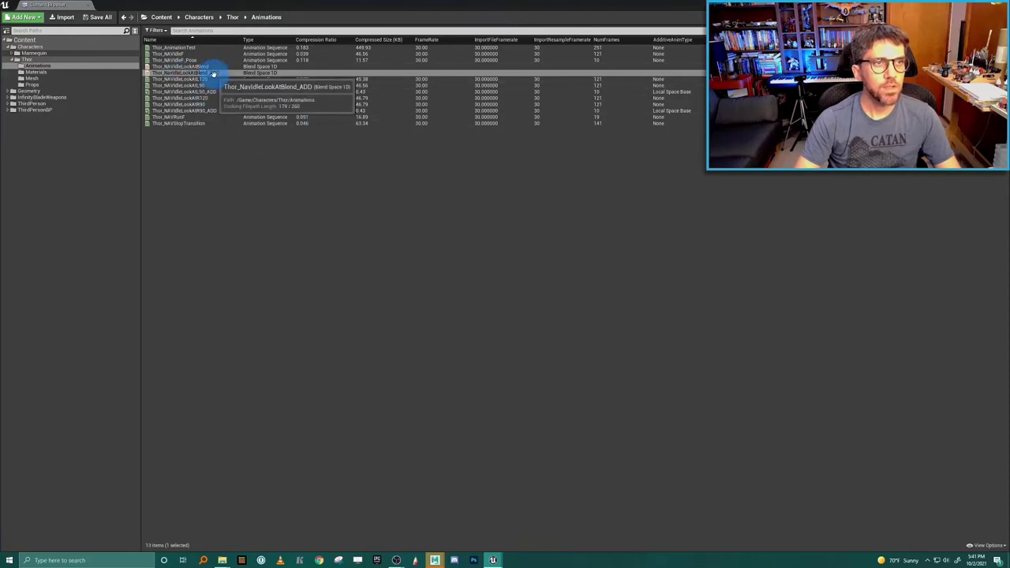
Open Thor_NavIdleLookAtBlend_ADD and name its horizontal axis LookAtAngle, with a minimum of -90 and a maximum of 90.
double_click(213, 73)
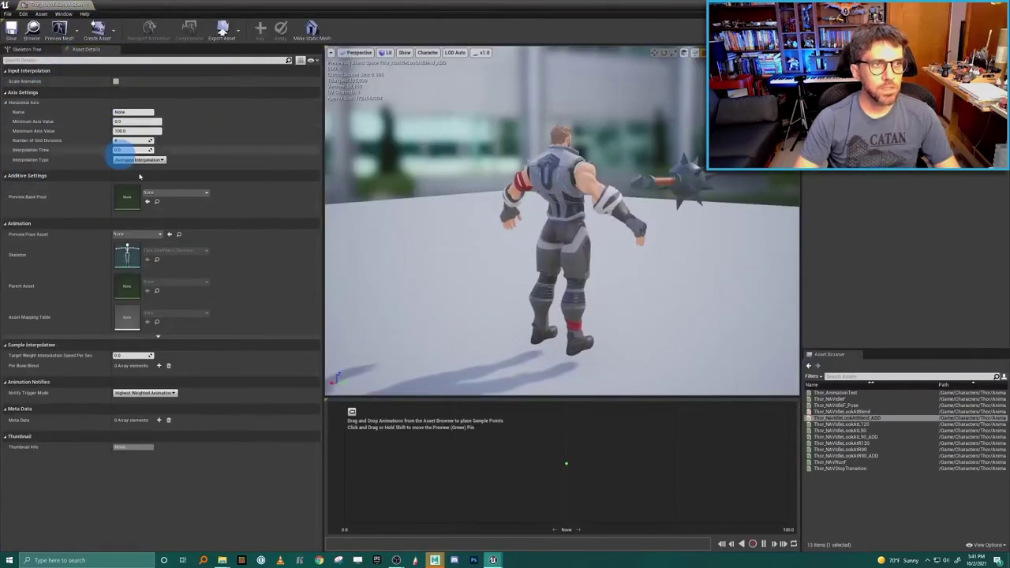
drag(567, 463, 788, 463)
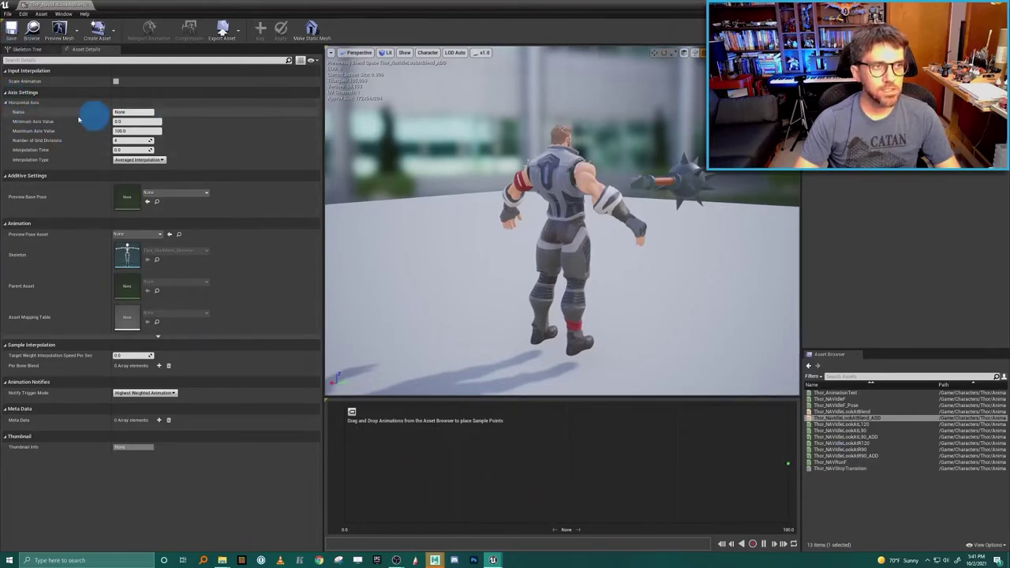
click(122, 112)
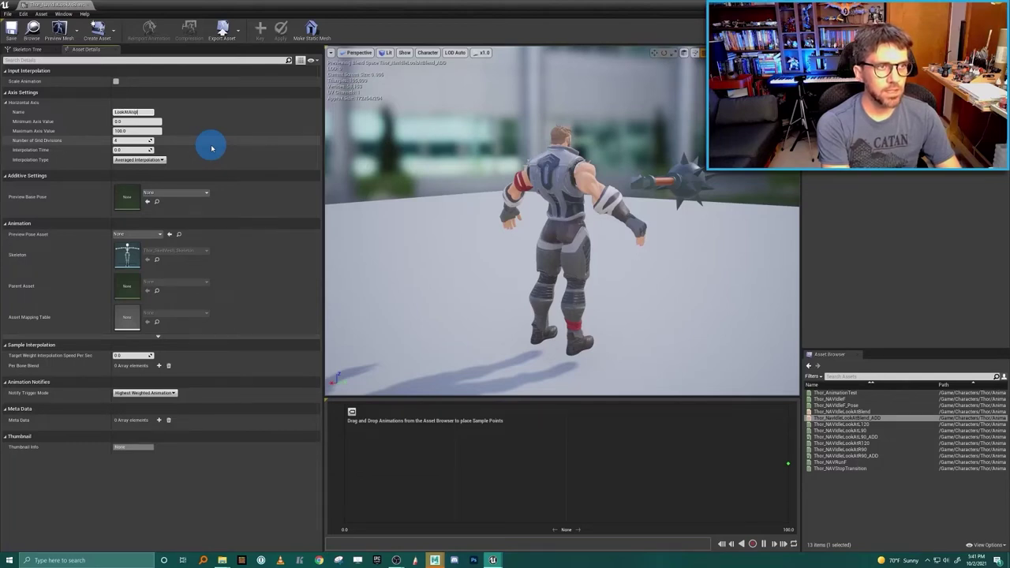
click(126, 122)
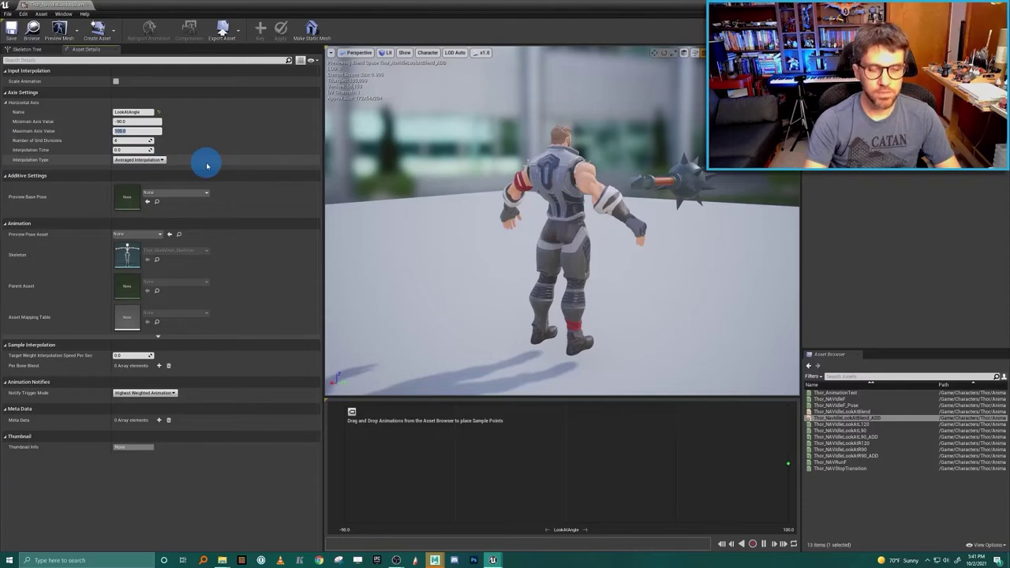
click(911, 218)
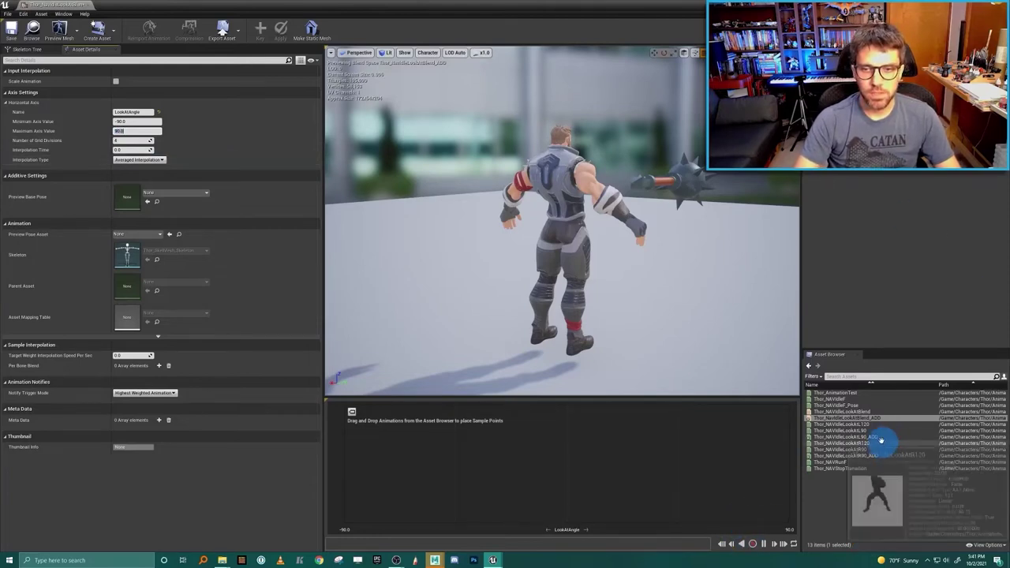
Place Thor_NAVIdleLookAtL90_ADD at -90 and Thor_NAVIdleLookAtR90_ADD at 90 on the blend space's LookAtAngle axis.
click(880, 438)
drag(874, 437, 342, 466)
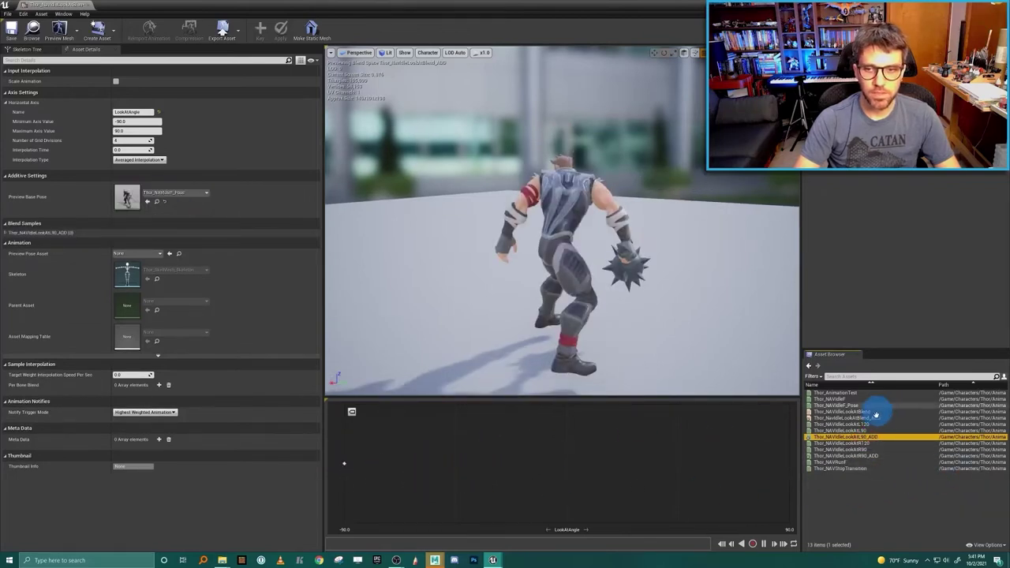
click(876, 456)
drag(874, 457, 787, 465)
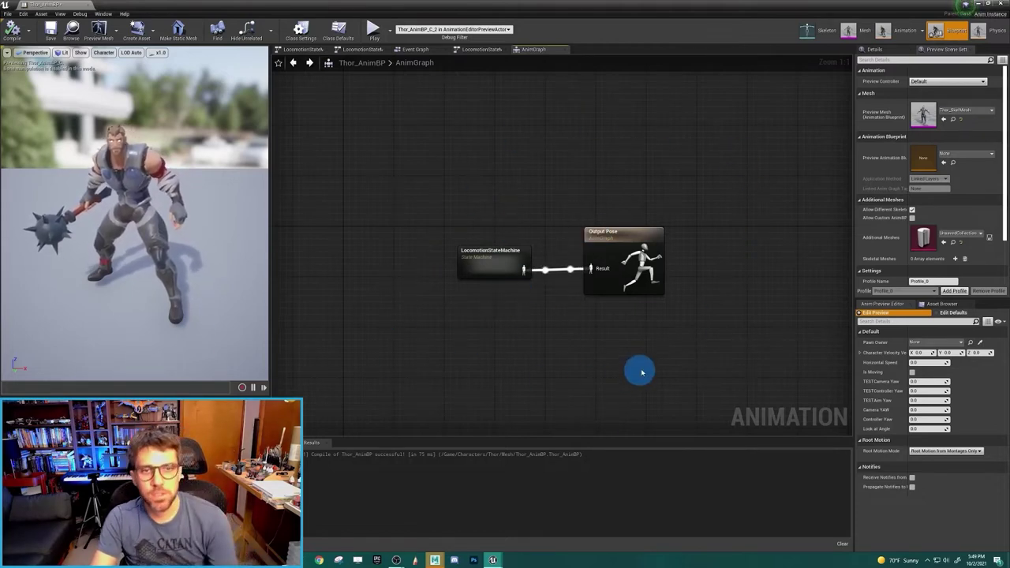
Review the point-of-interest calculation in Thor_AnimBP's Event Graph, and open the Idle state inside LocomotionStateMachine.
click(418, 49)
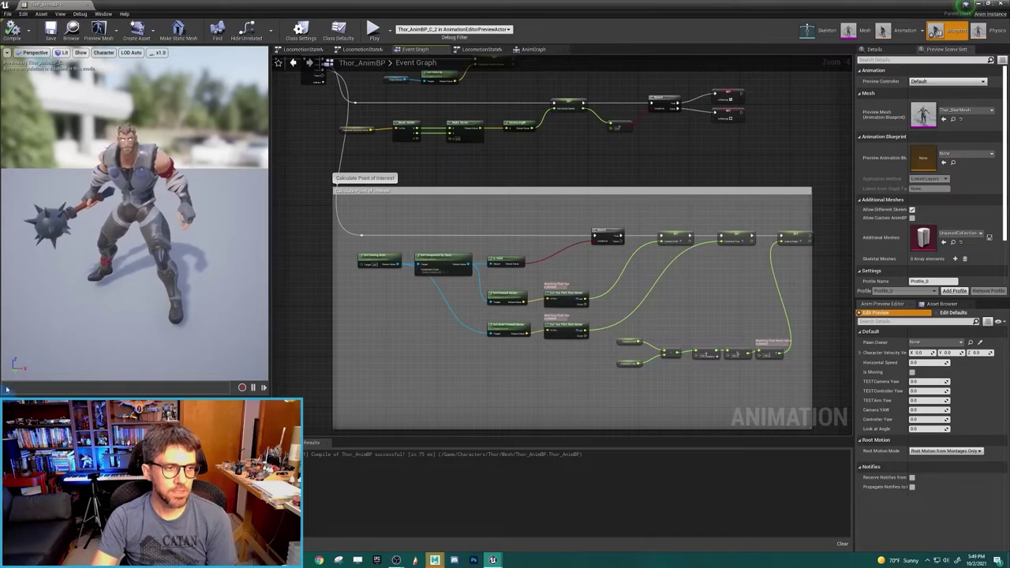
click(533, 49)
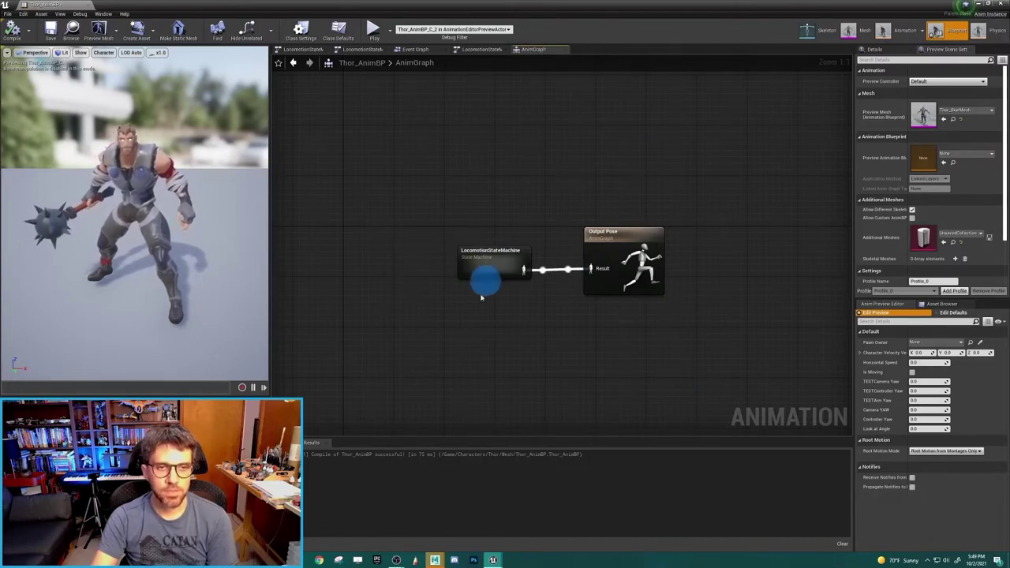
mouse_move(494, 273)
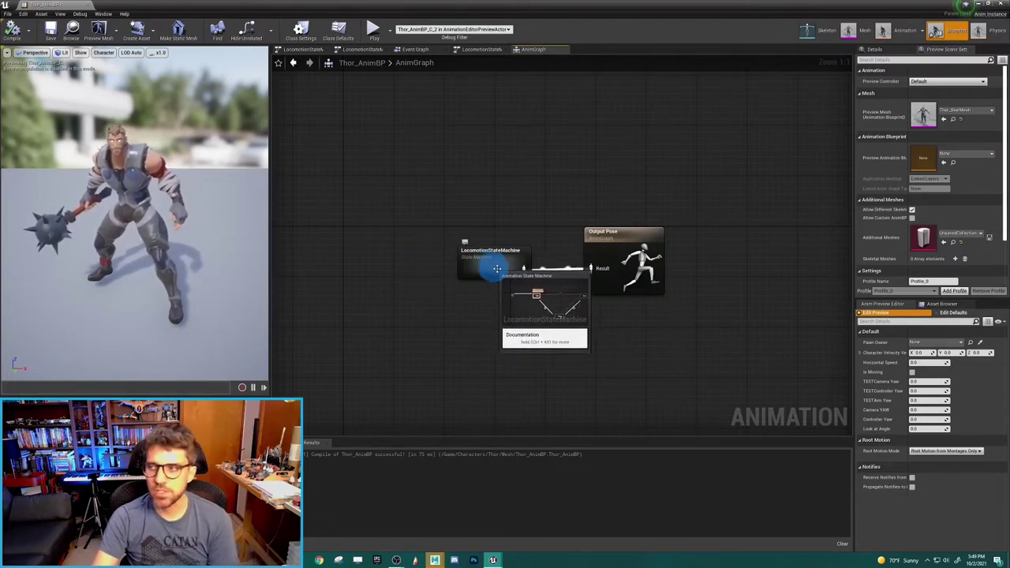
double_click(479, 254)
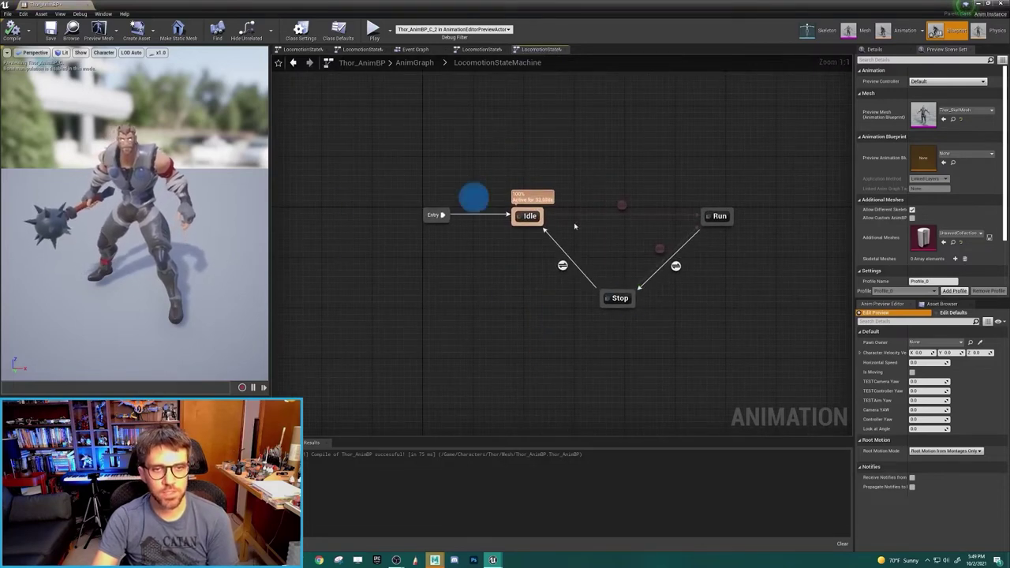
double_click(528, 217)
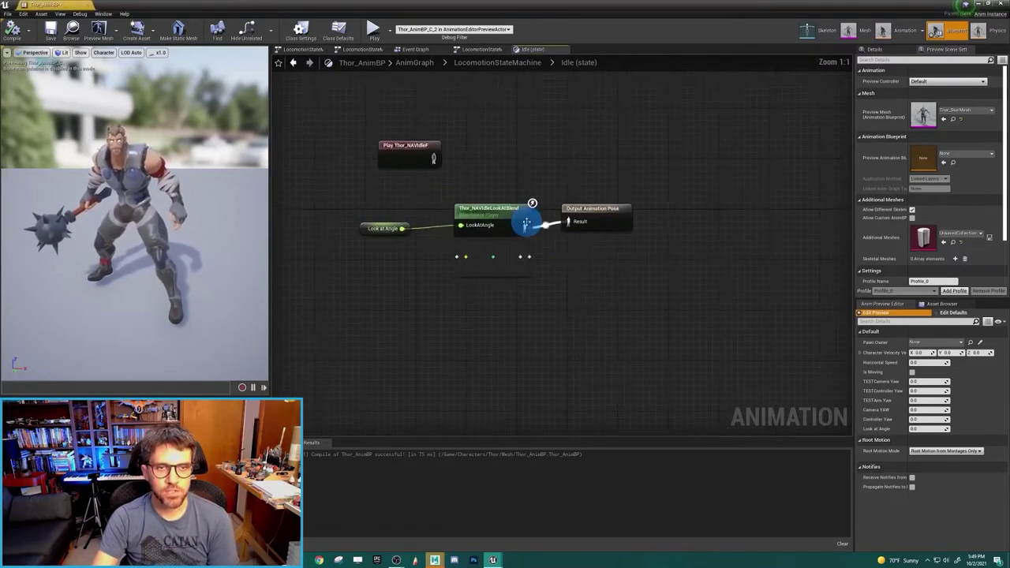
Disconnect Thor_NAVIdleLookAtBlend from the output pose, move it aside with its Look at Angle node, and line up Play Thor_NAVIdleF with the output.
drag(692, 266, 746, 282)
click(473, 299)
drag(465, 296, 464, 288)
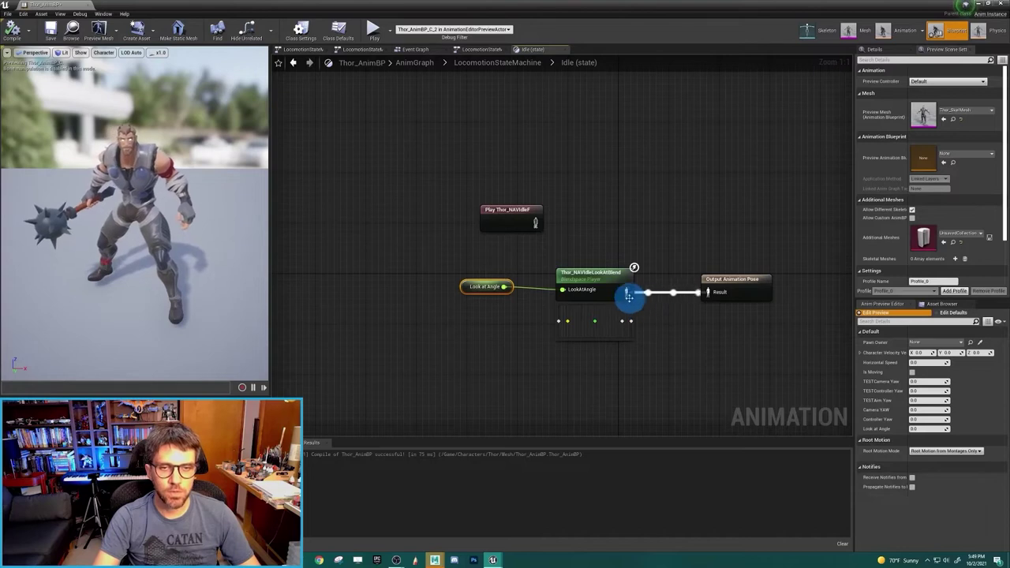
drag(728, 282, 678, 213)
drag(693, 363, 465, 287)
drag(585, 273, 585, 361)
click(604, 284)
drag(518, 214, 479, 206)
click(469, 220)
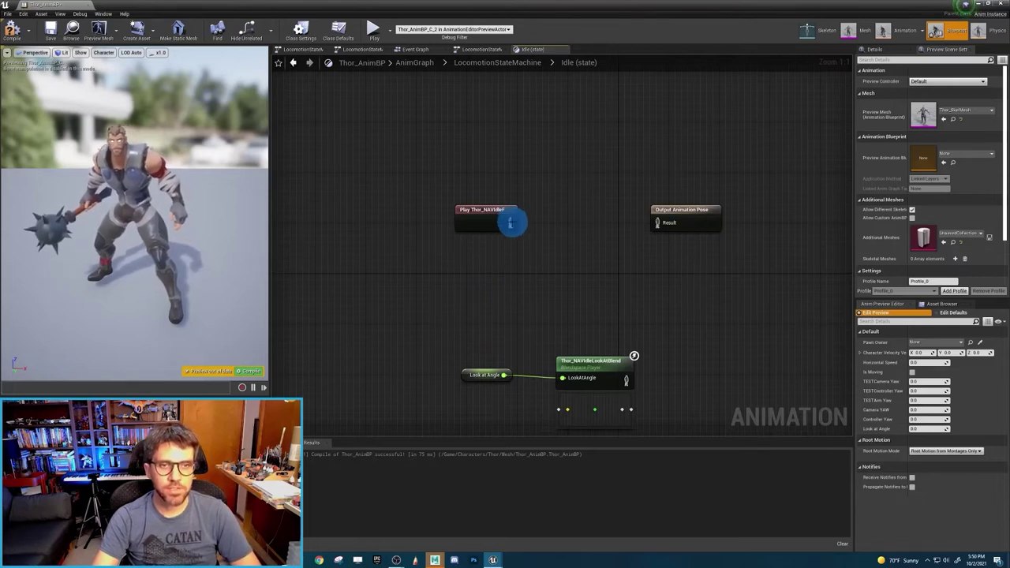
Add an Apply Additive node with Play Thor_NAVIdleF as its base, and connect its result to the Output Animation Pose.
drag(509, 223, 562, 225)
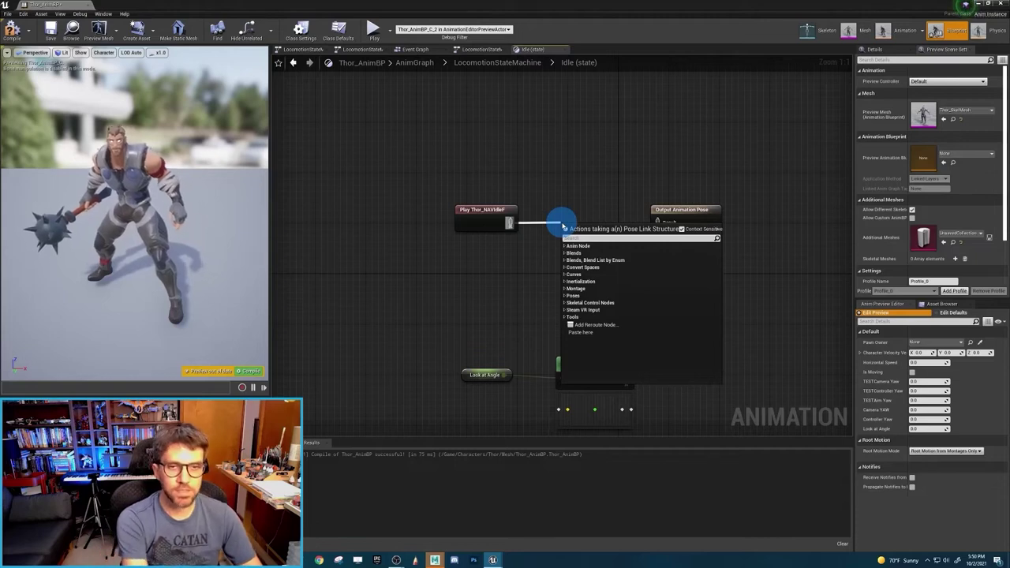
text(addit)
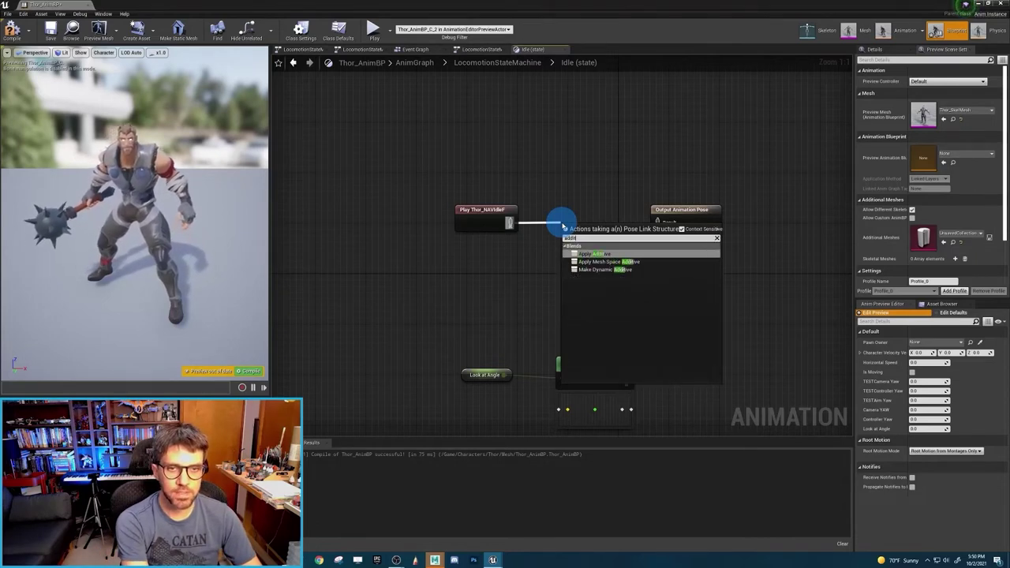
click(604, 255)
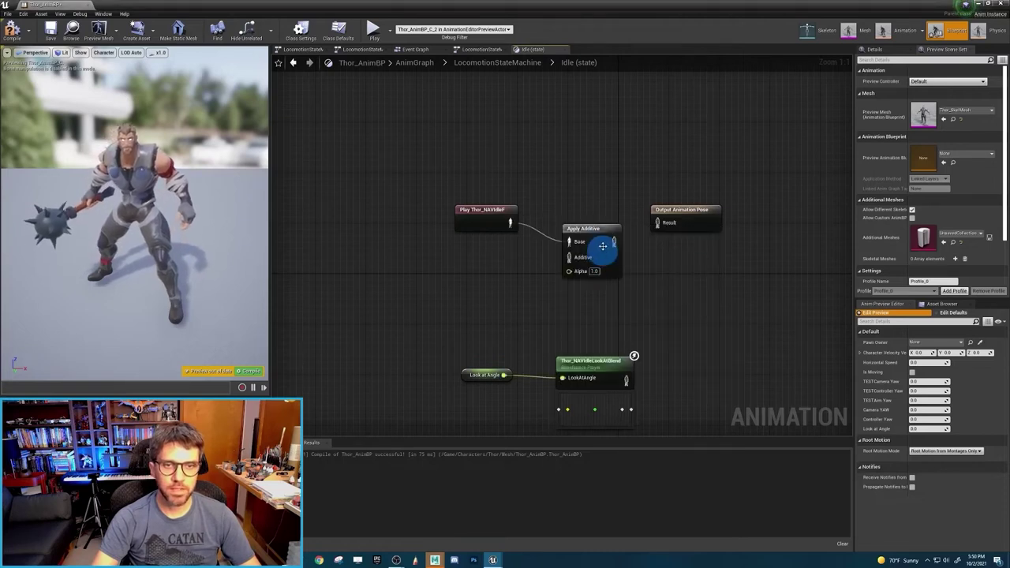
drag(617, 224, 664, 225)
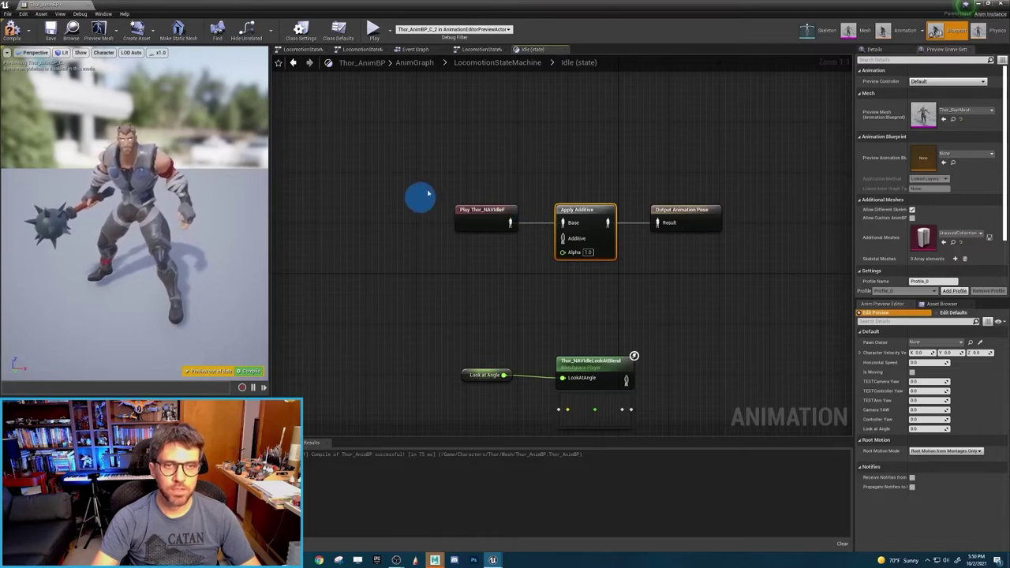
Feed the Additive input of Apply Additive from a new Thor_NavIdleLookAtBlend_ADD blend space player placed below Play Thor_NAVIdleF.
drag(573, 245, 482, 283)
click(522, 308)
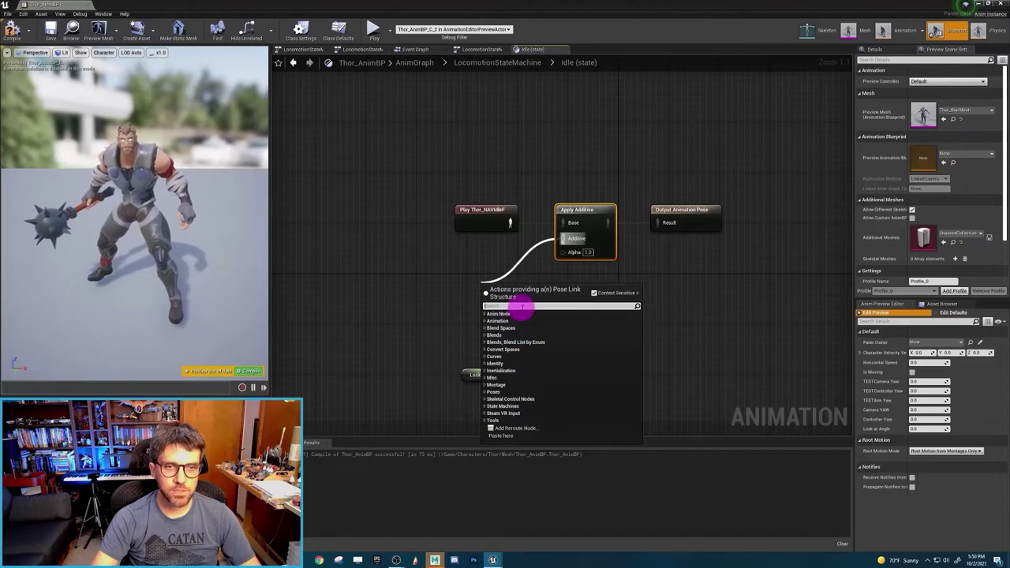
text(add blend)
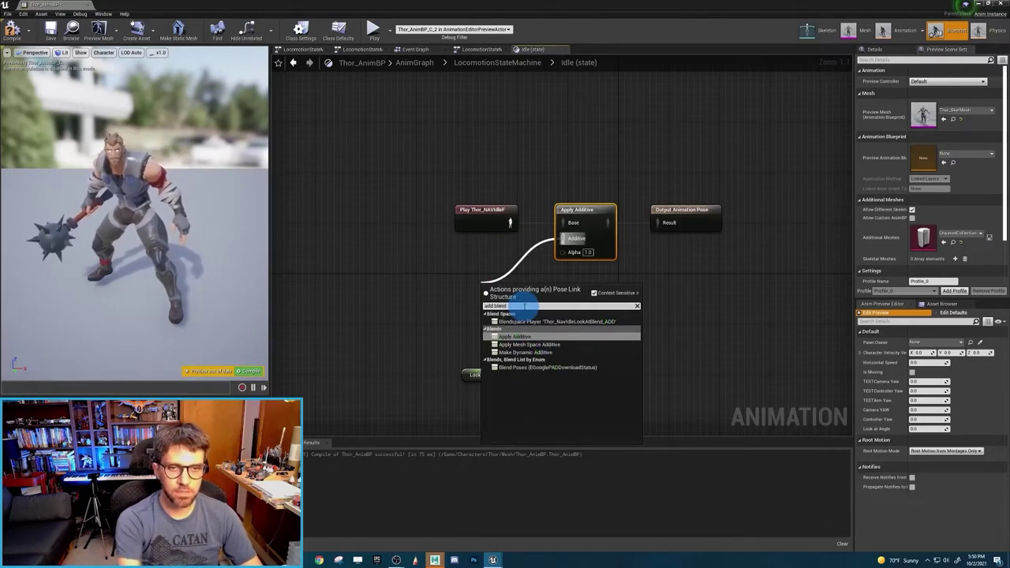
click(596, 321)
drag(512, 293, 467, 268)
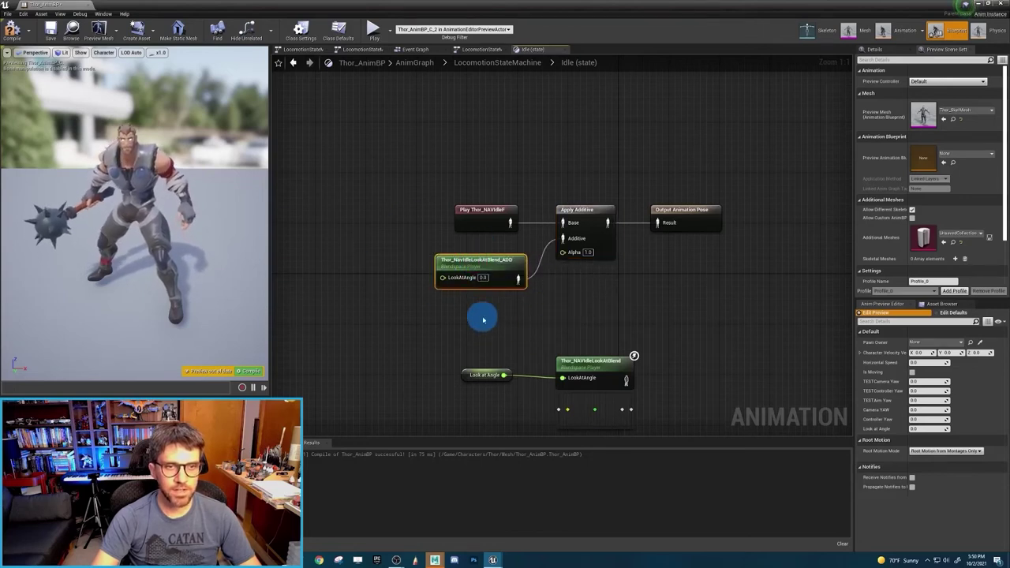
Duplicate the Look at Angle variable node and connect the copy to the LookAtAngle input of Thor_NavIdleLookAtBlend_ADD.
drag(440, 343, 499, 386)
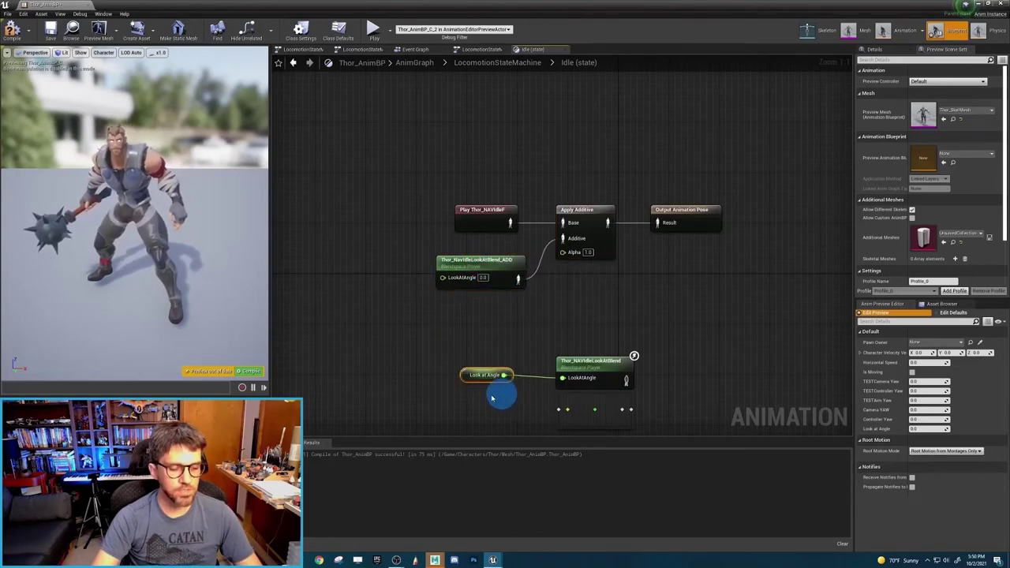
key(ctrl+v)
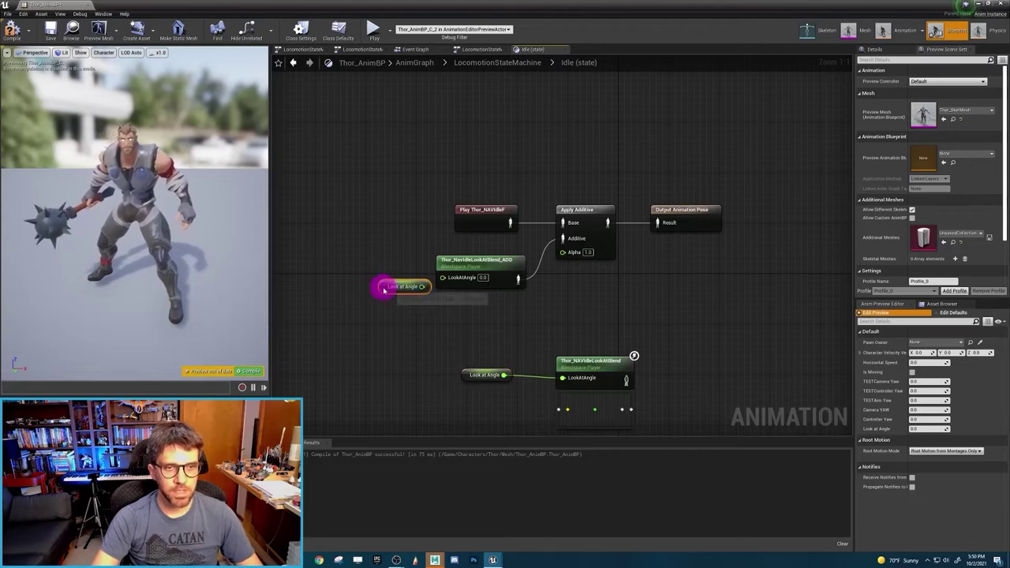
drag(397, 274, 444, 276)
drag(362, 278, 368, 284)
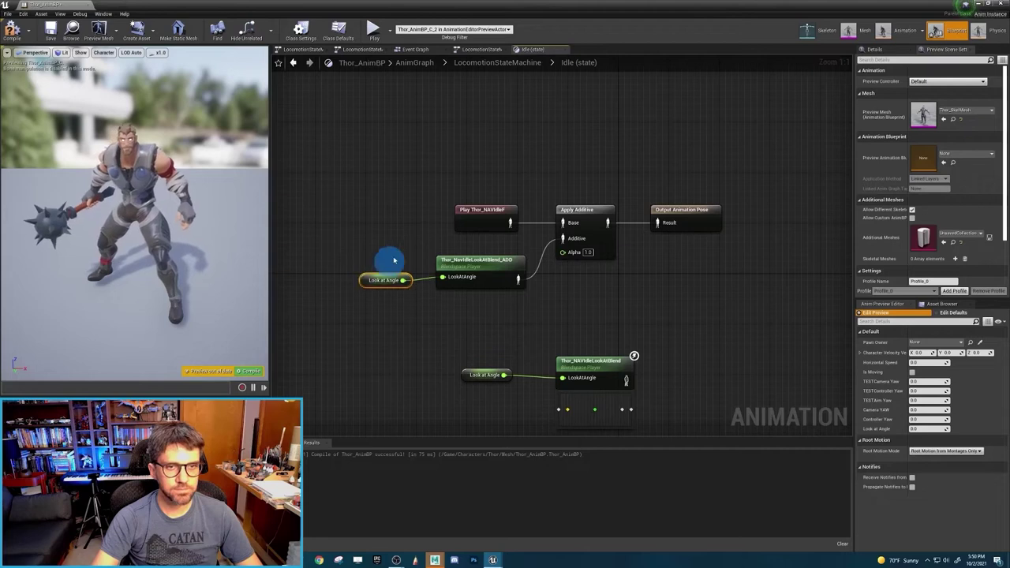
Align Play Thor_NAVIdleF above the additive blend space player, return to LocomotionStateMachine, and compile the animation blueprint.
click(458, 212)
drag(457, 211, 452, 210)
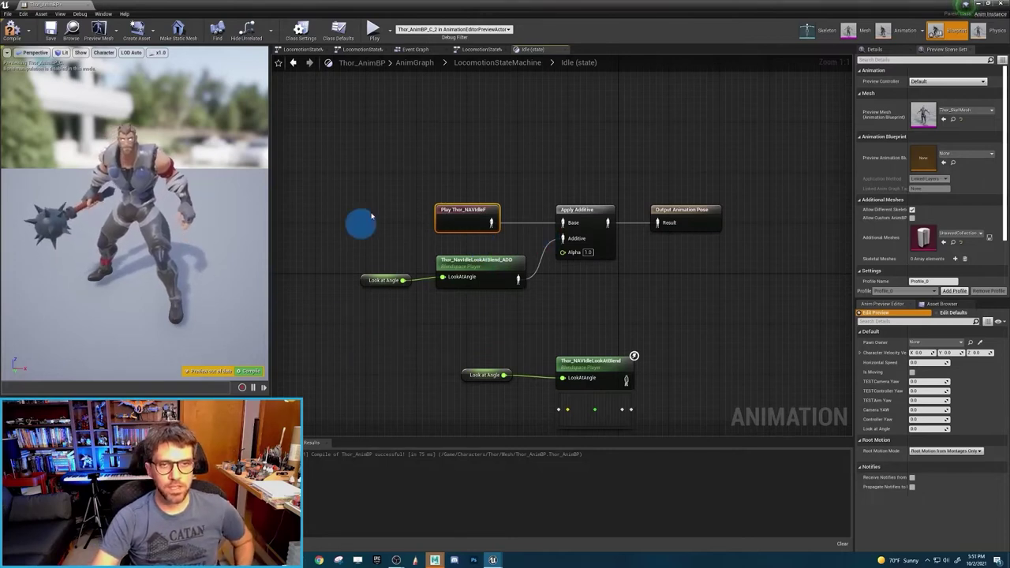
drag(388, 315, 473, 266)
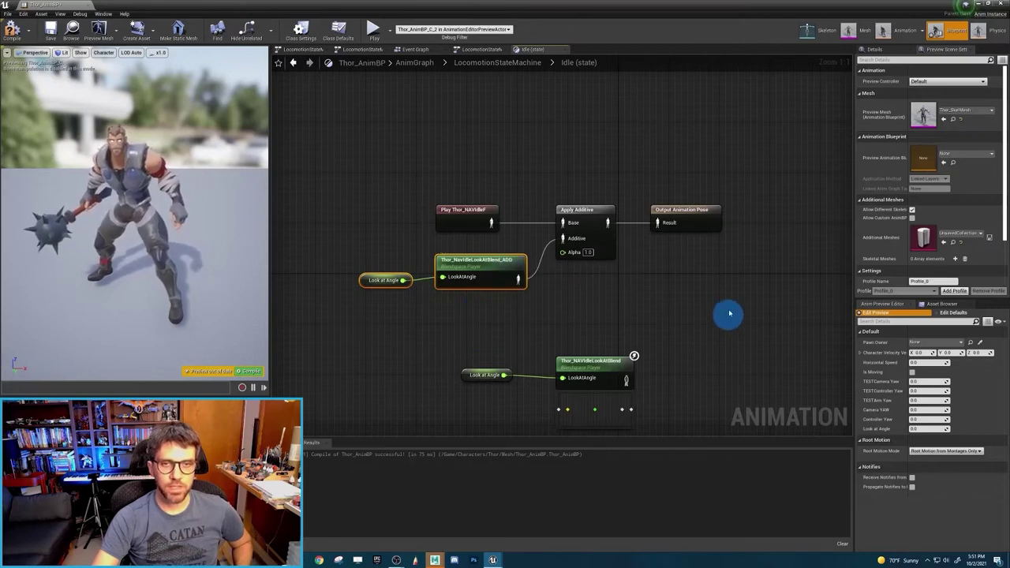
double_click(534, 173)
click(14, 32)
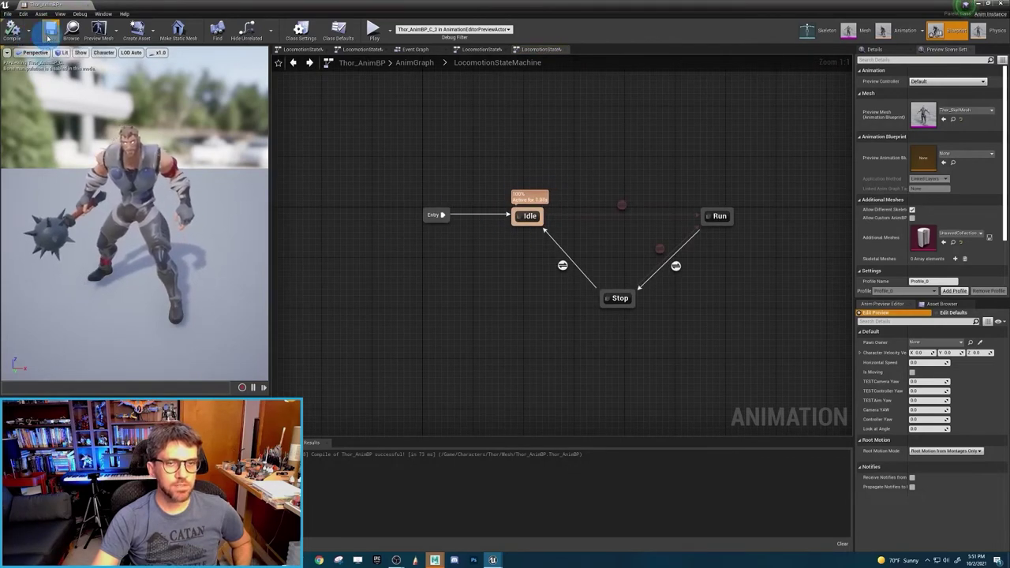
Play the level and run Thor around, stopping and swinging the camera to check the additive look-at over his idle.
click(978, 6)
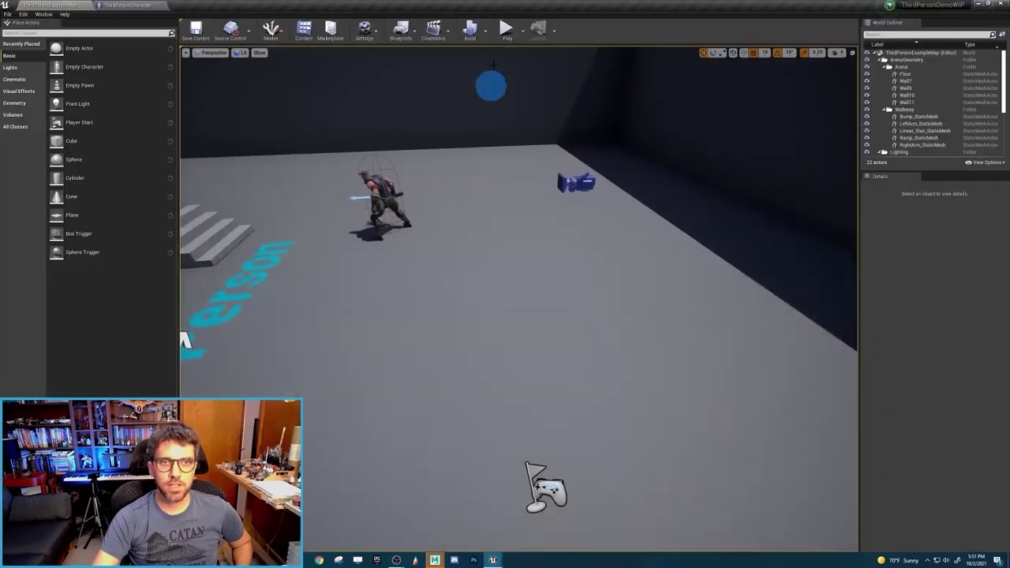
click(506, 30)
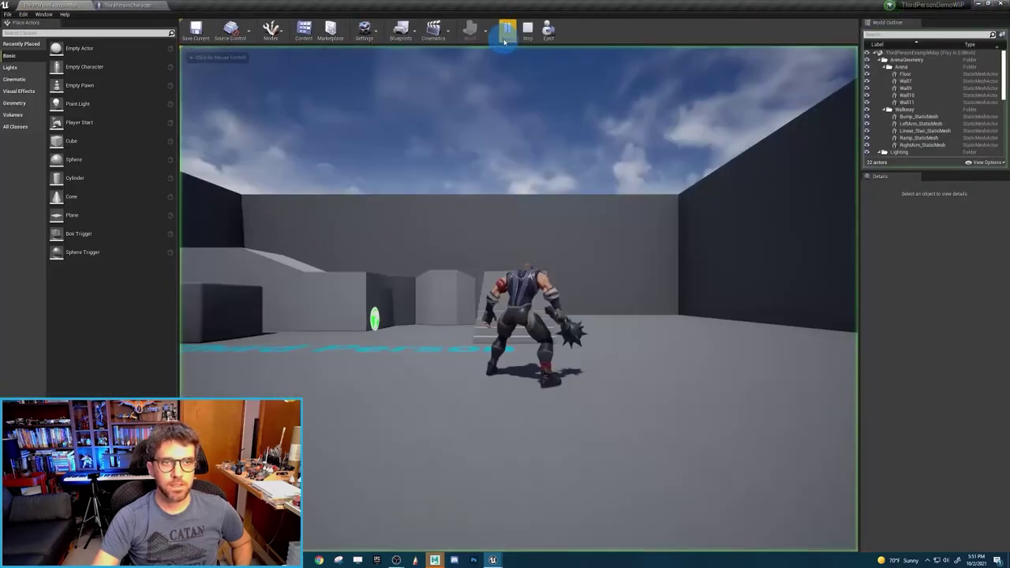
key(w)
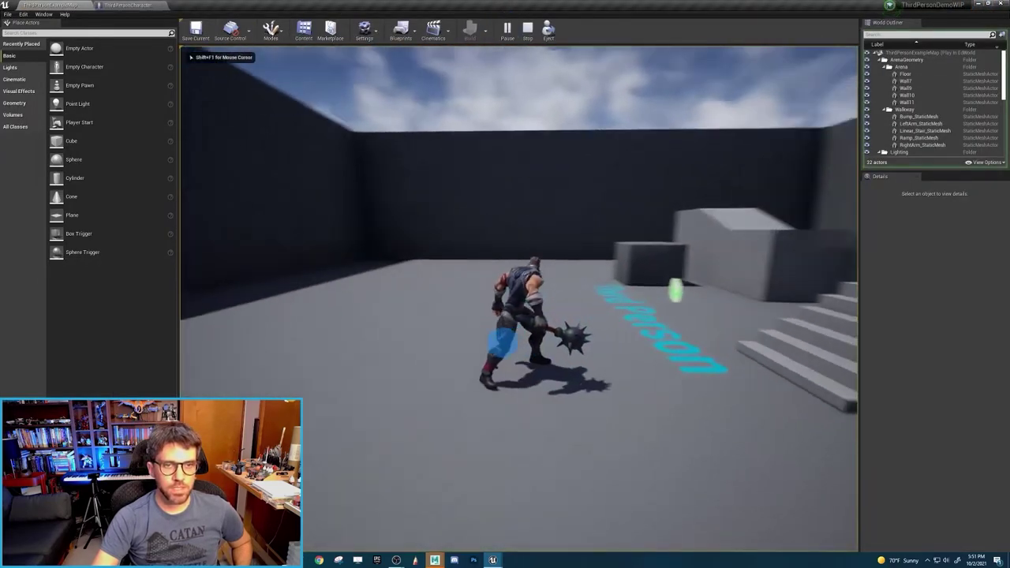
key(w)
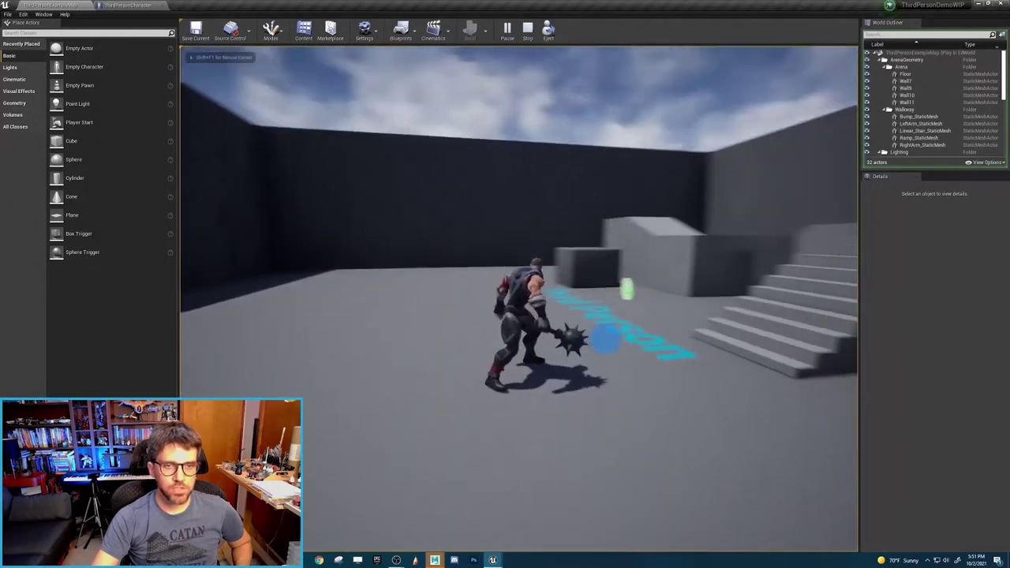
key(w)
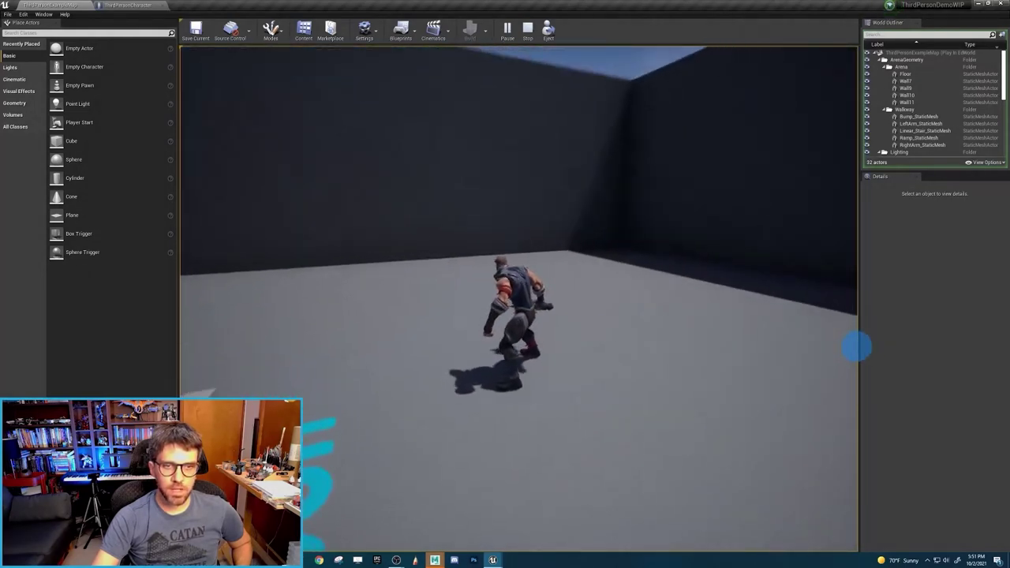
key(w)
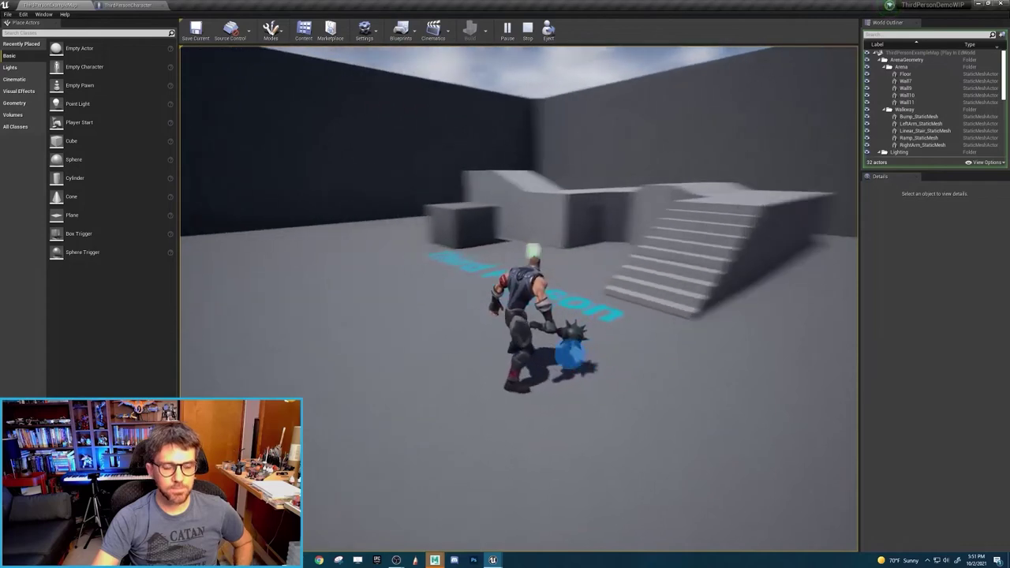
key(w)
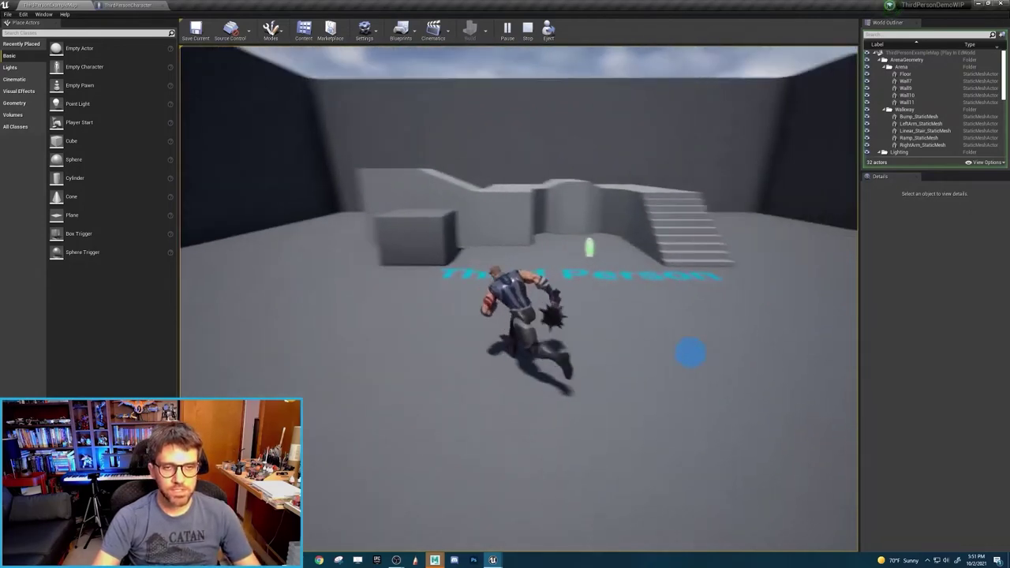
key(w)
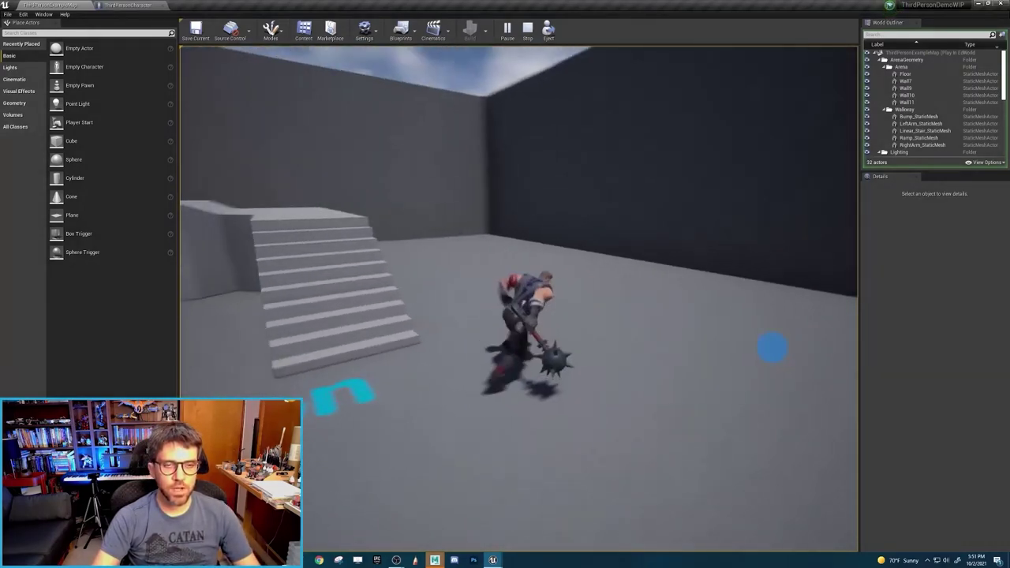
key(w)
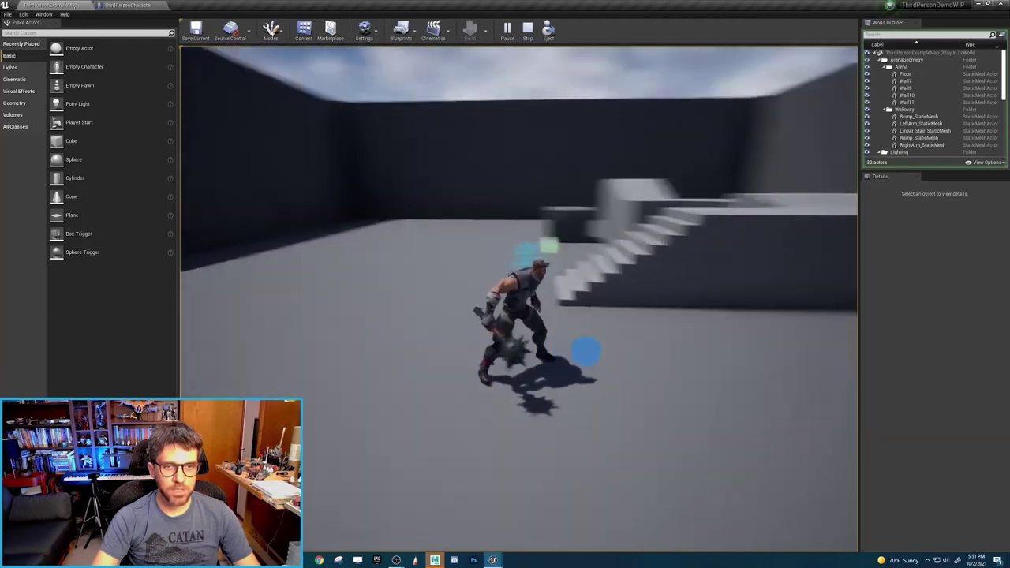
key(w)
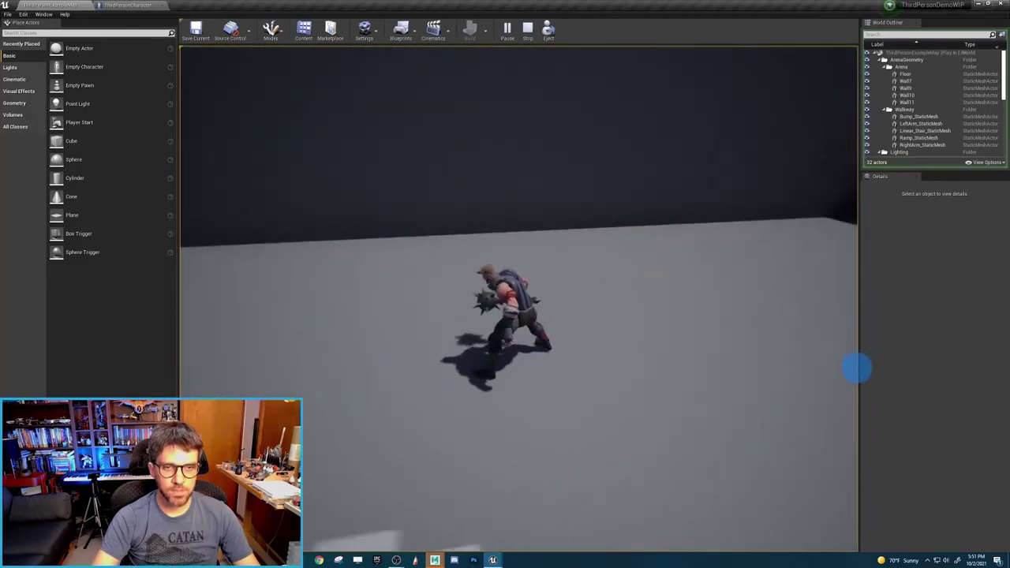
key(w)
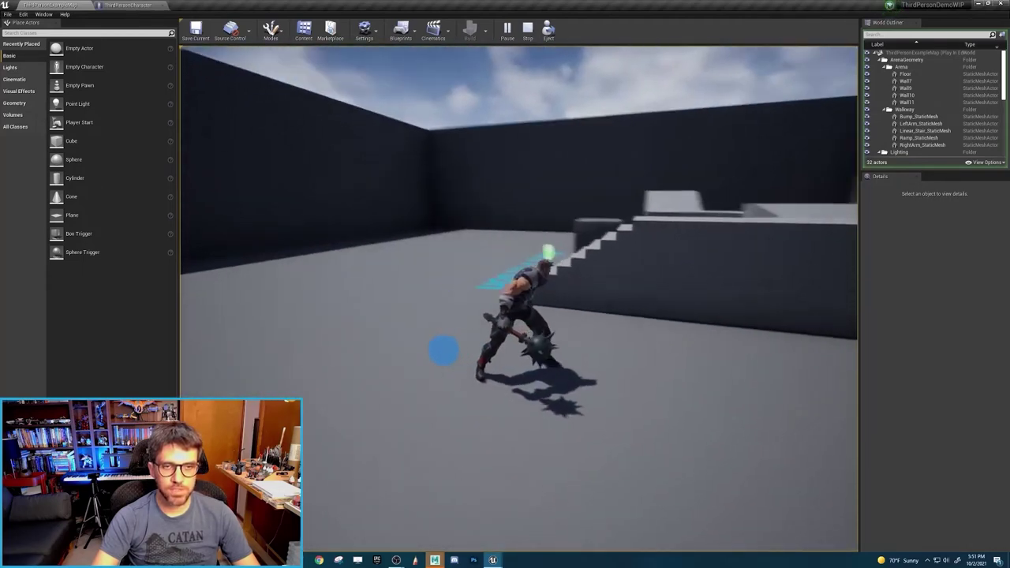
key(w)
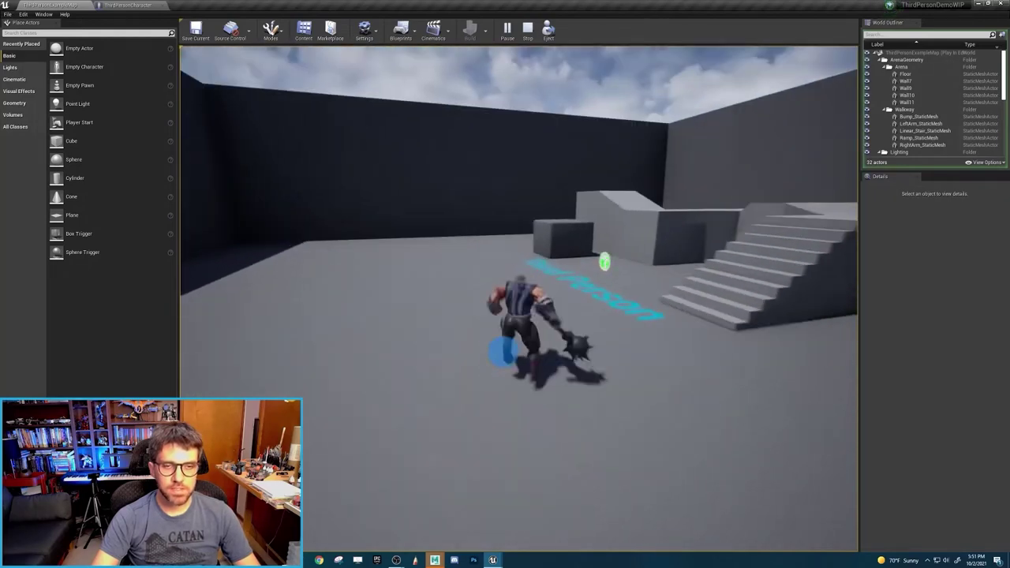
key(w)
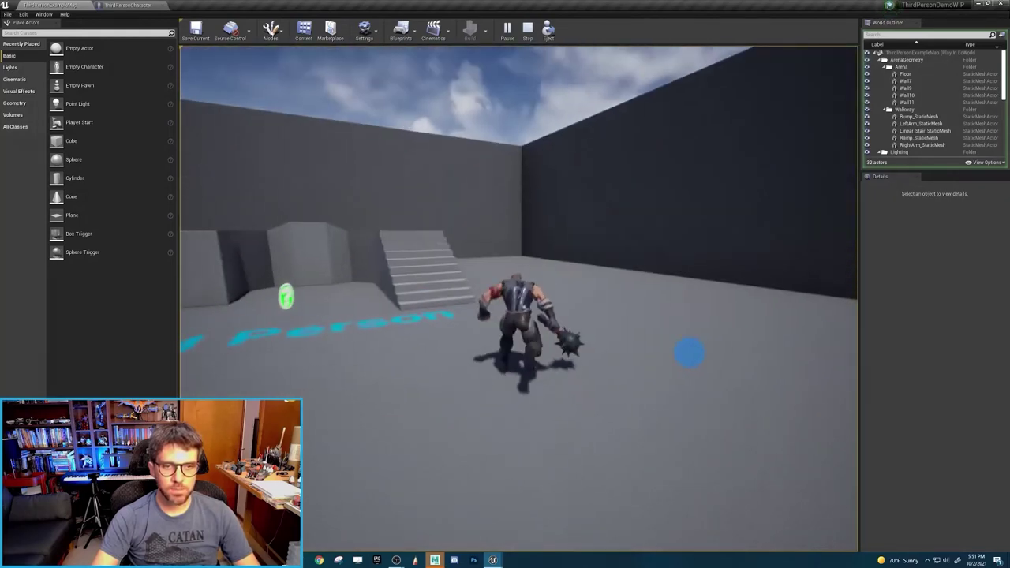
key(w)
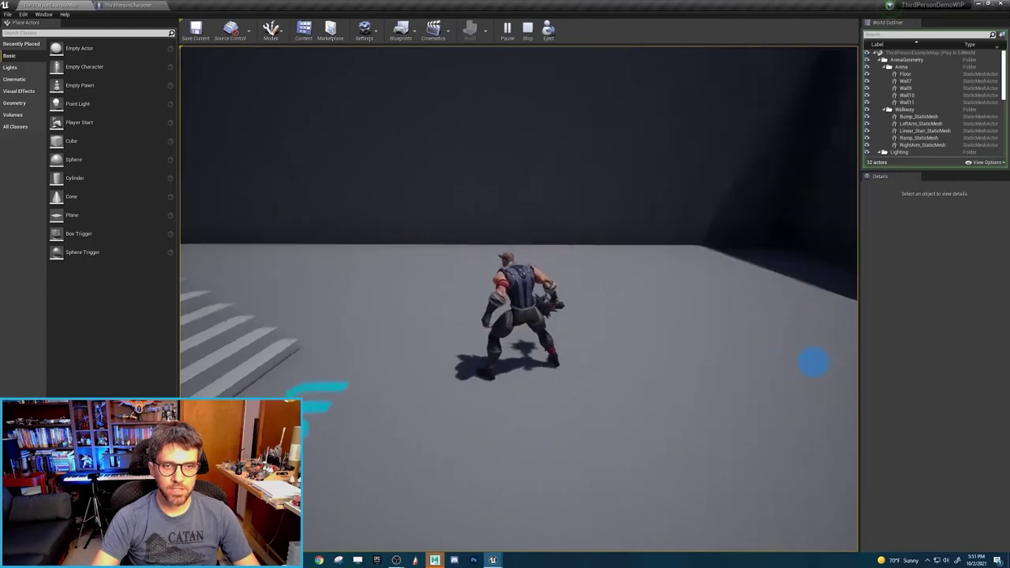
key(w)
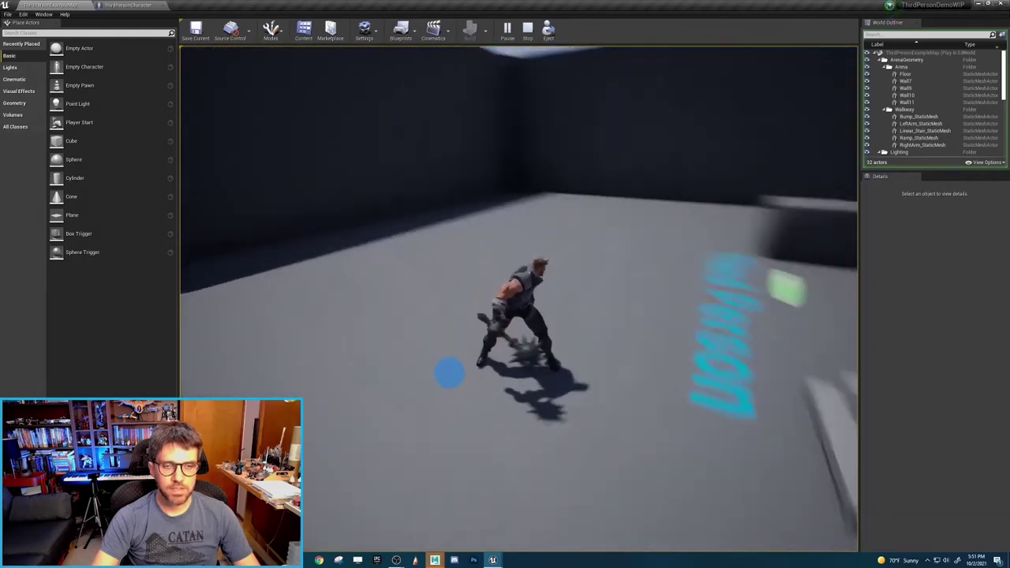
key(w)
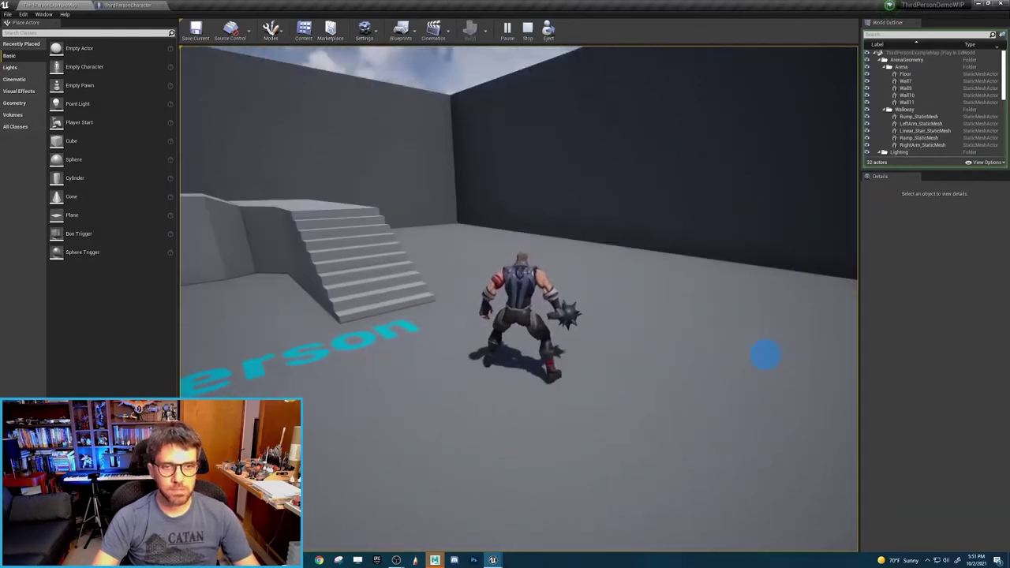
key(Escape)
Return to Thor_AnimBP and copy the Look at Angle, Thor_NavIdleLookAtBlend_ADD and Apply Additive nodes from the Idle state.
mouse_move(493, 558)
click(606, 534)
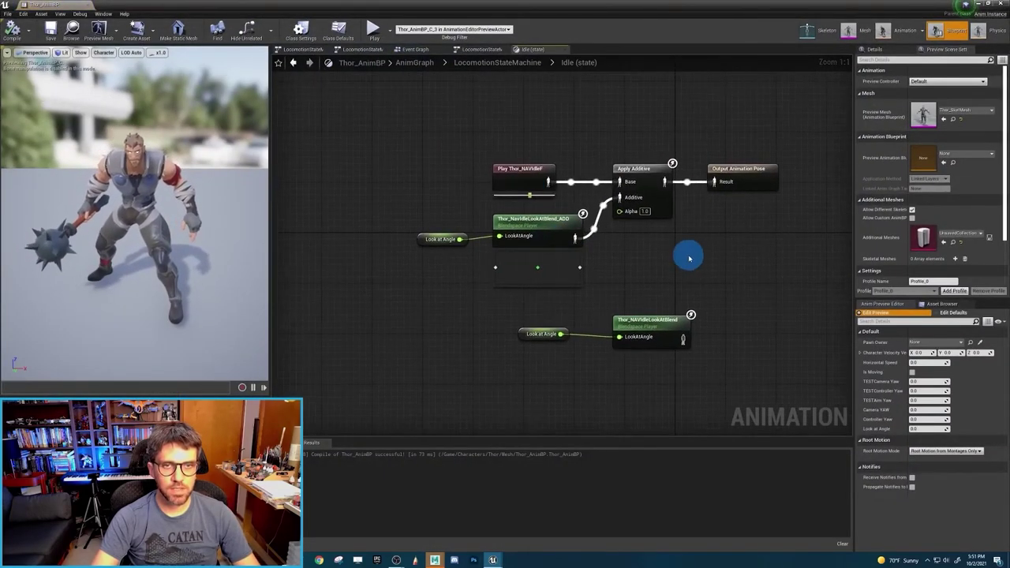
double_click(690, 259)
double_click(525, 217)
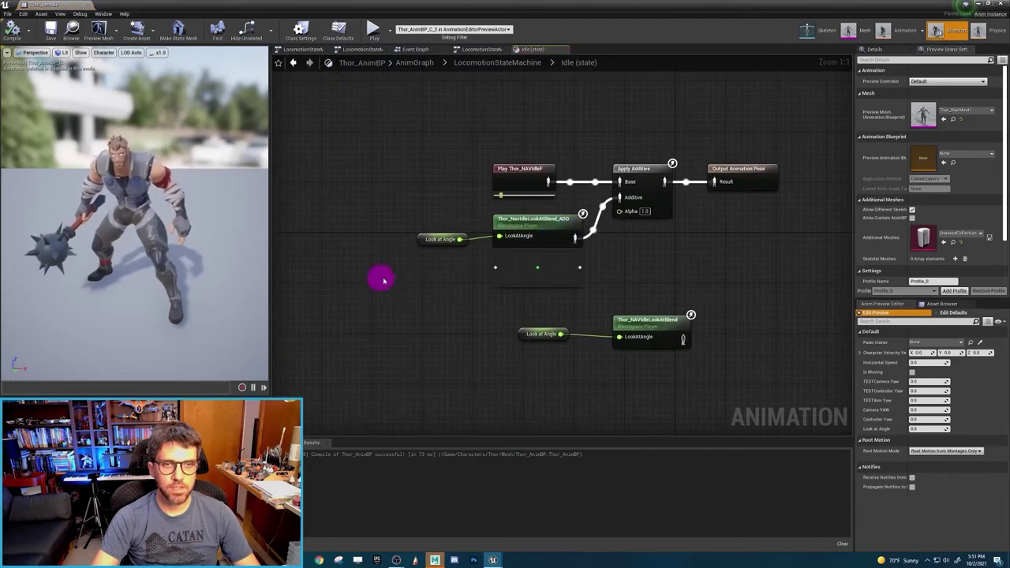
drag(639, 137, 659, 215)
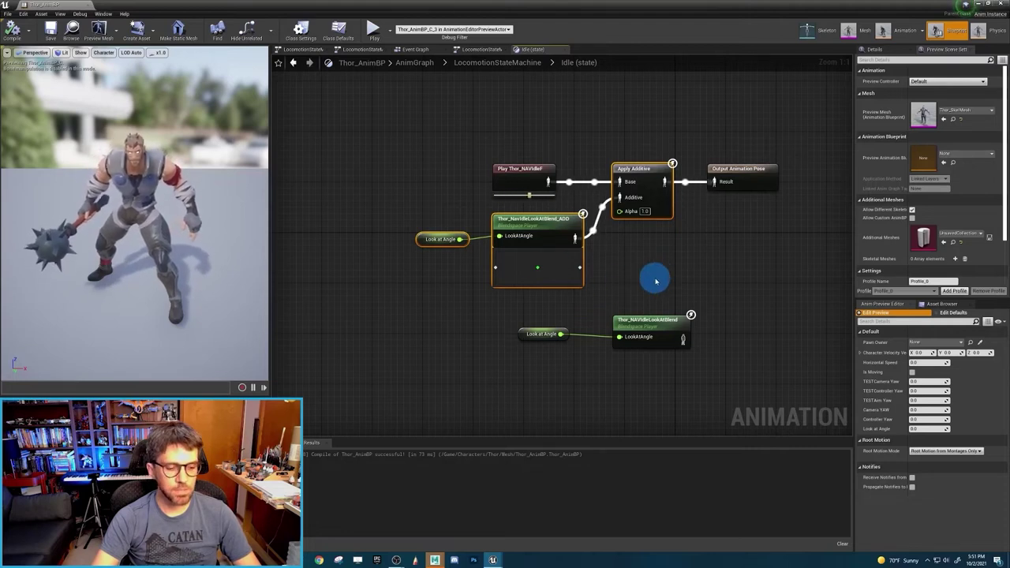
Open the Stop state, make room before Output Animation Pose, and paste the copied additive look-at nodes there.
key(alt+Left)
click(616, 296)
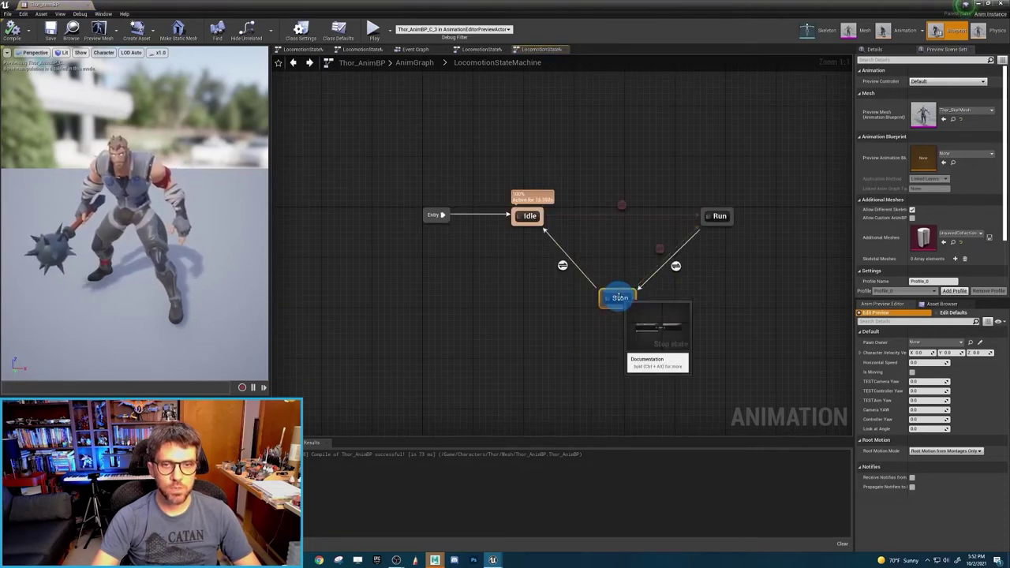
double_click(616, 297)
drag(654, 254, 795, 256)
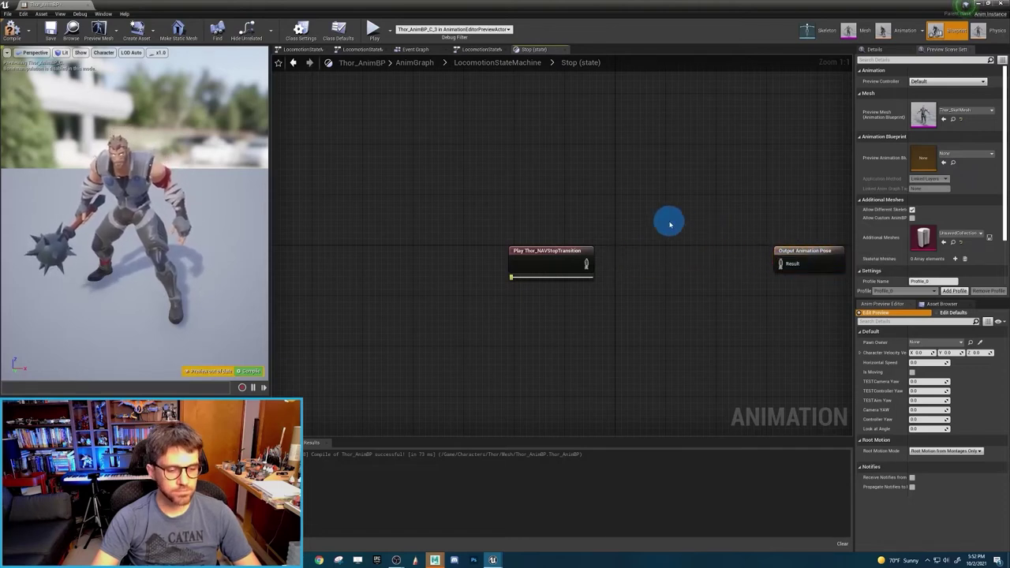
right_drag(669, 224, 645, 210)
key(ctrl+v)
Route Play Thor_NAVStopTransition through the Base of Apply Additive into Output Animation Pose, then compile and save the animation blueprint.
drag(782, 169, 665, 235)
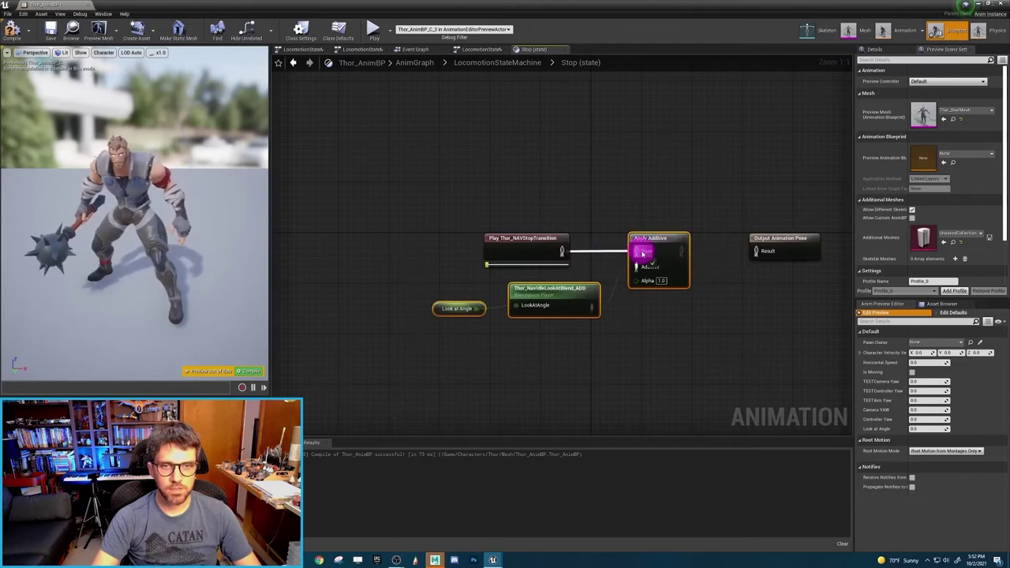
drag(760, 252, 759, 251)
click(712, 220)
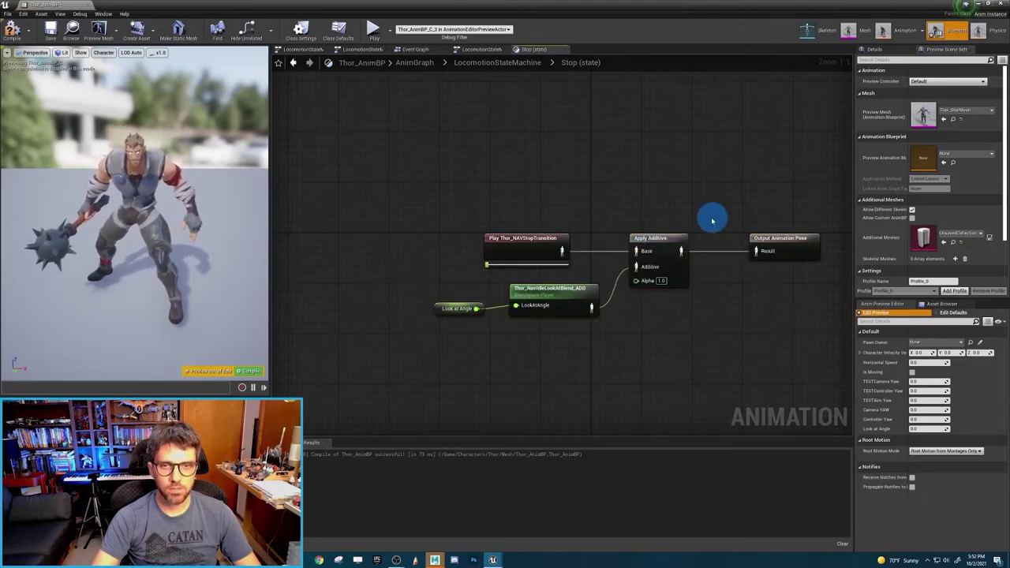
click(10, 34)
click(50, 34)
Play the level again and run, stop and turn the camera to check Thor's look-at during the stop transition.
click(976, 4)
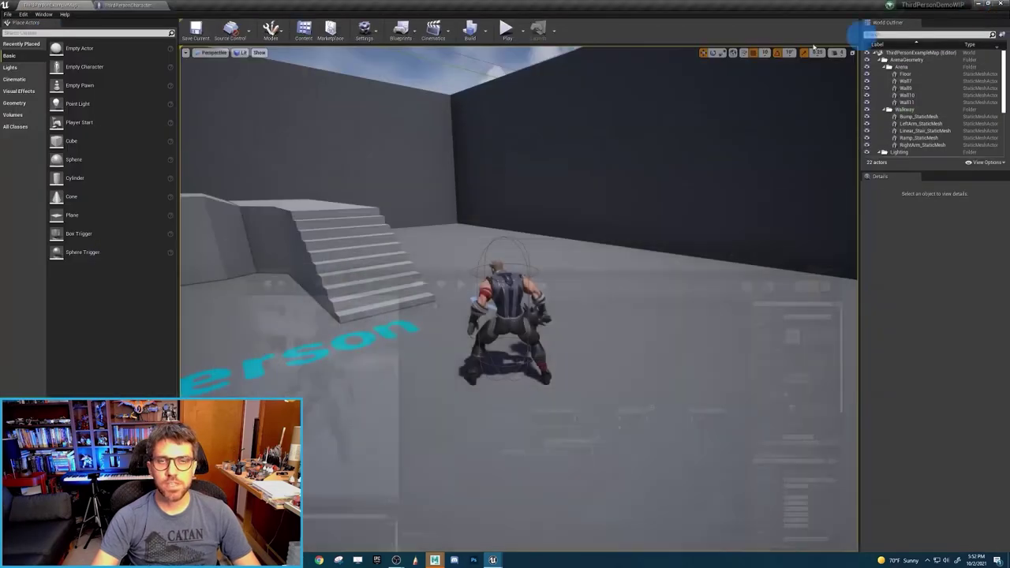
click(503, 31)
click(518, 110)
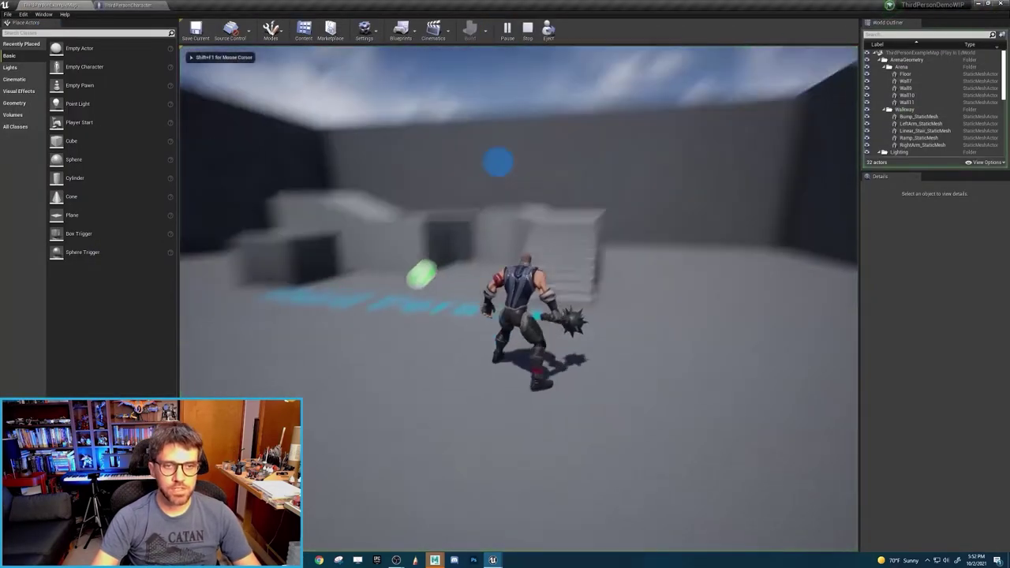
key(w)
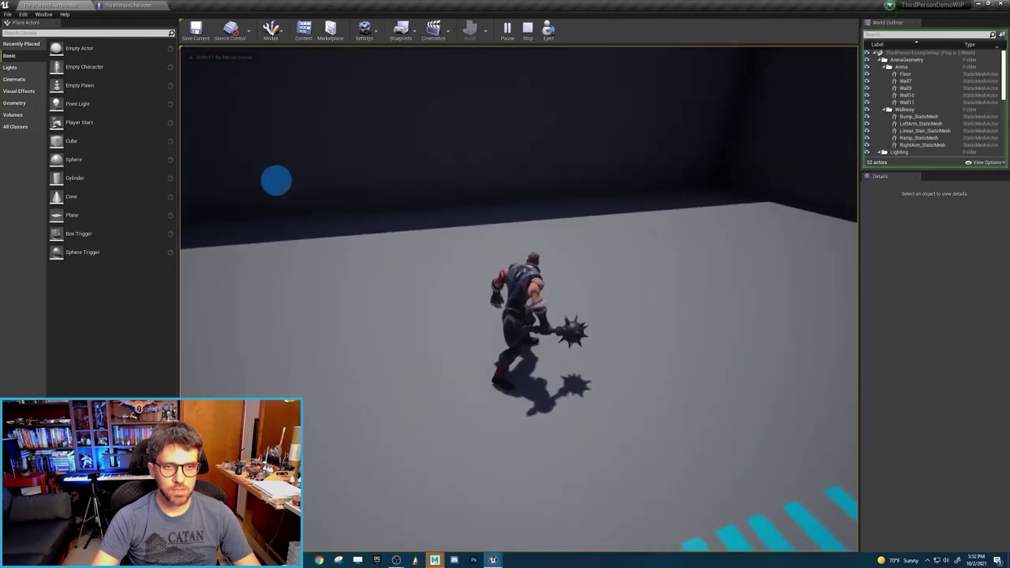
drag(276, 181, 183, 210)
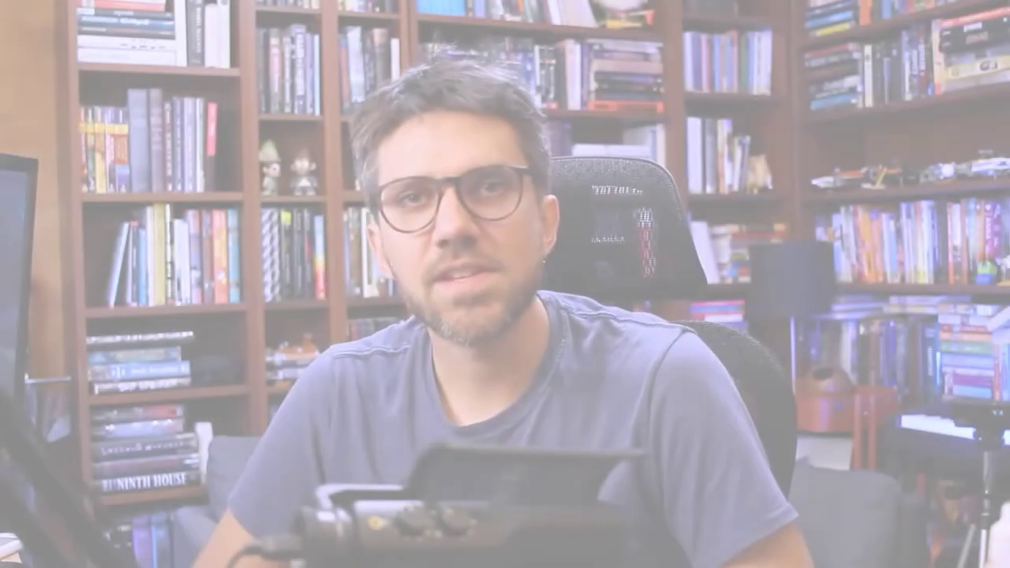